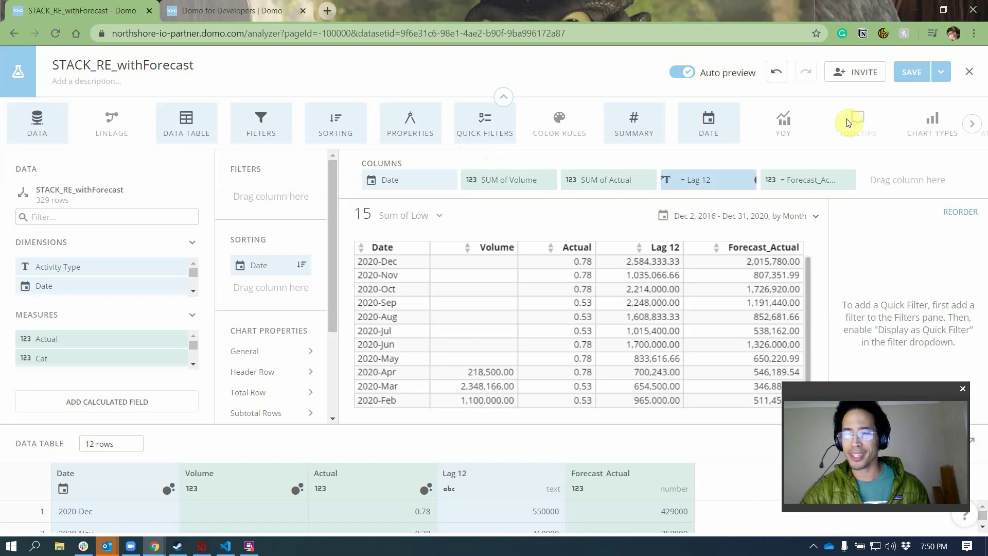
Leave the card editor without saving the card and go to DataSets.
left_click(970, 72)
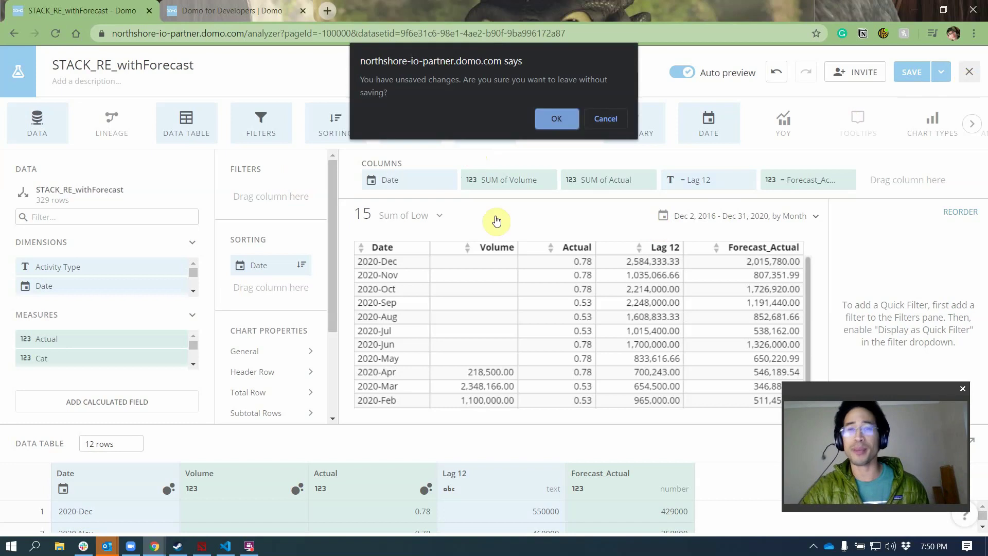
left_click(560, 118)
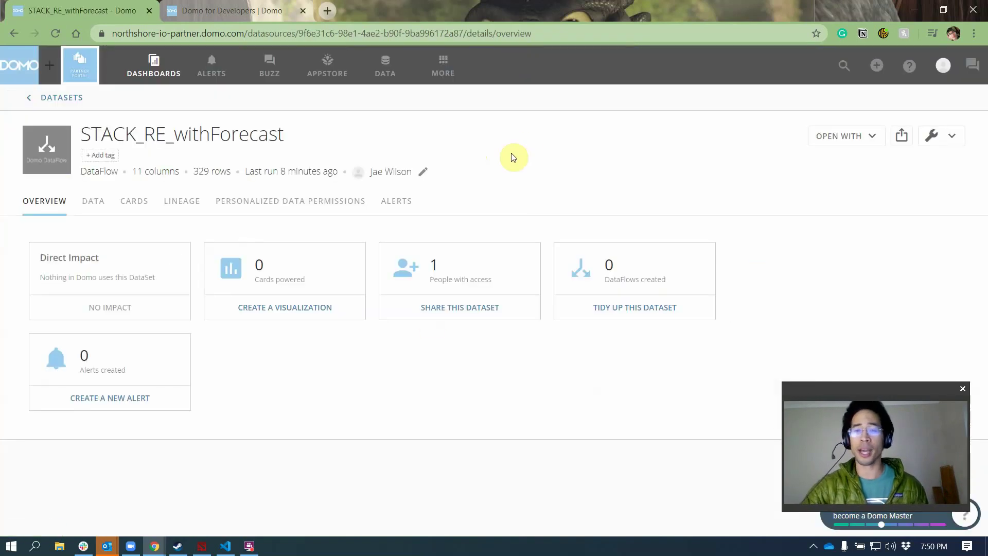
left_click(74, 97)
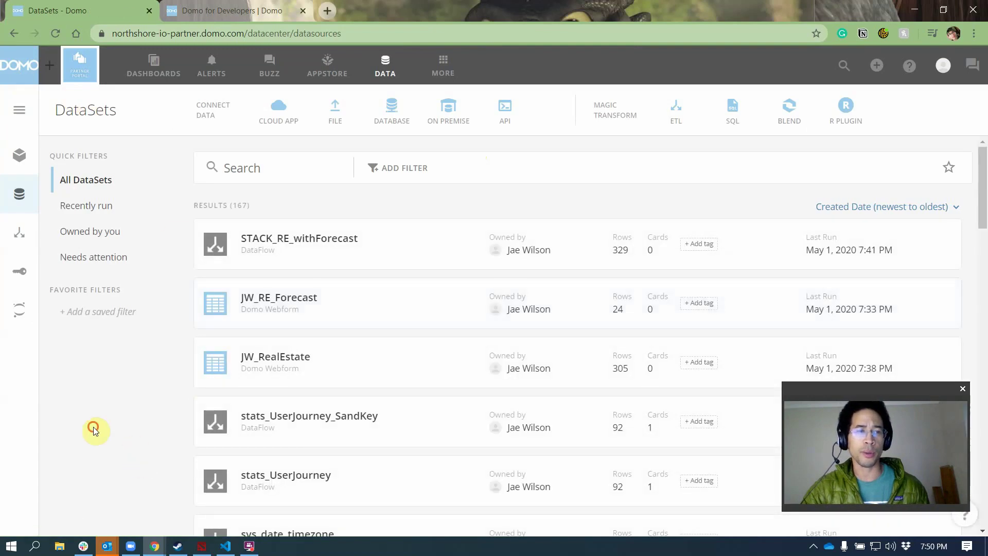
Look through the JW_RealEstate dataset's 7 columns and 305 rows, then return to DataSets.
left_click(321, 366)
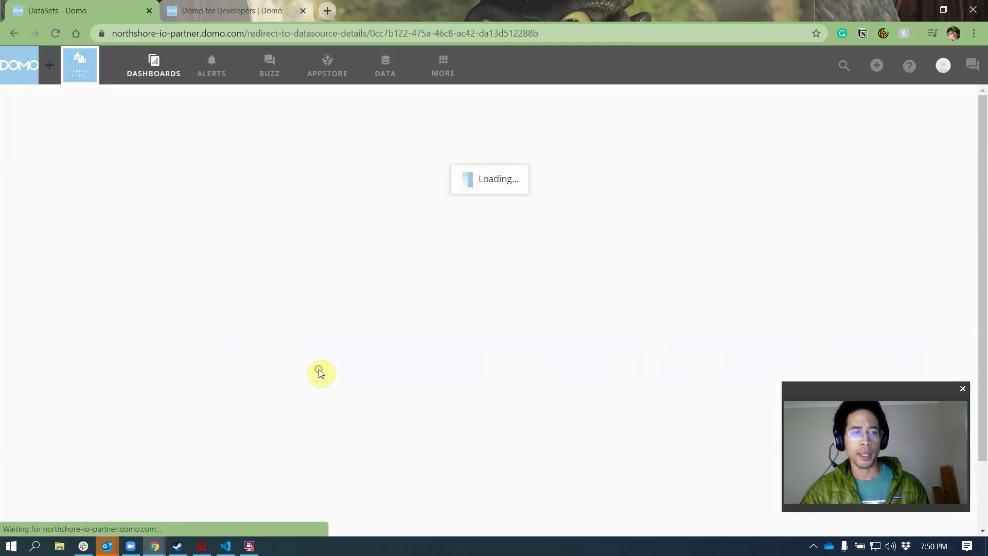
left_click(93, 201)
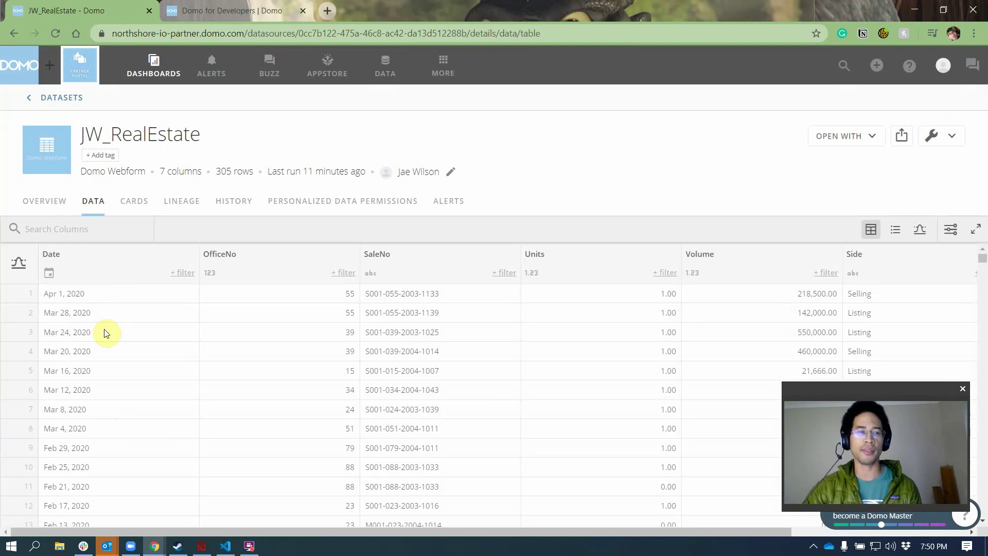
left_click_drag(132, 531, 386, 531)
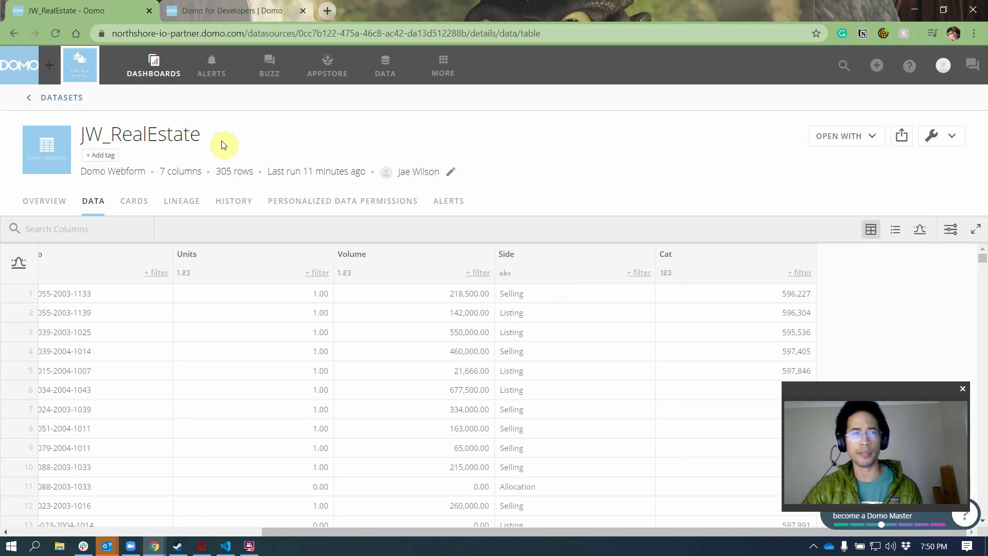
left_click(79, 99)
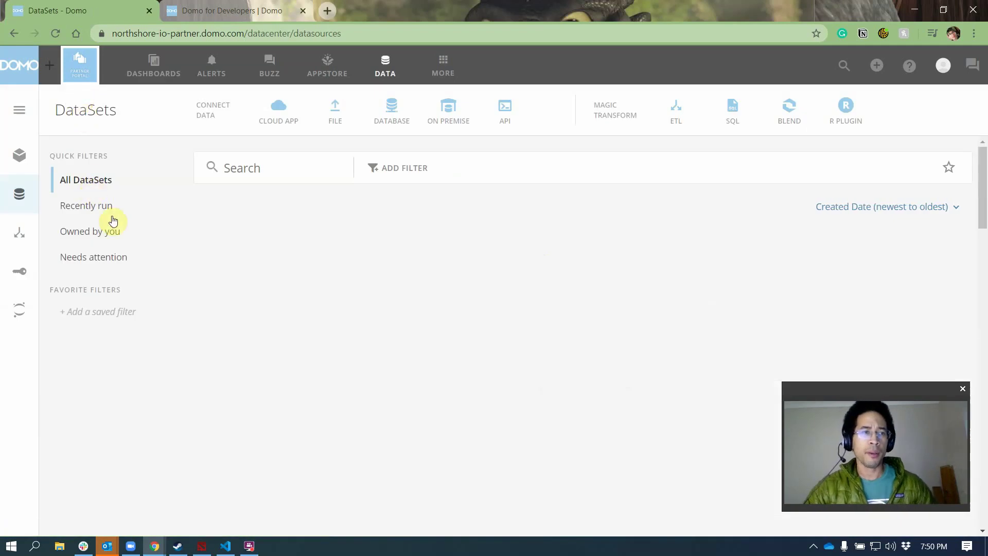
left_click(316, 317)
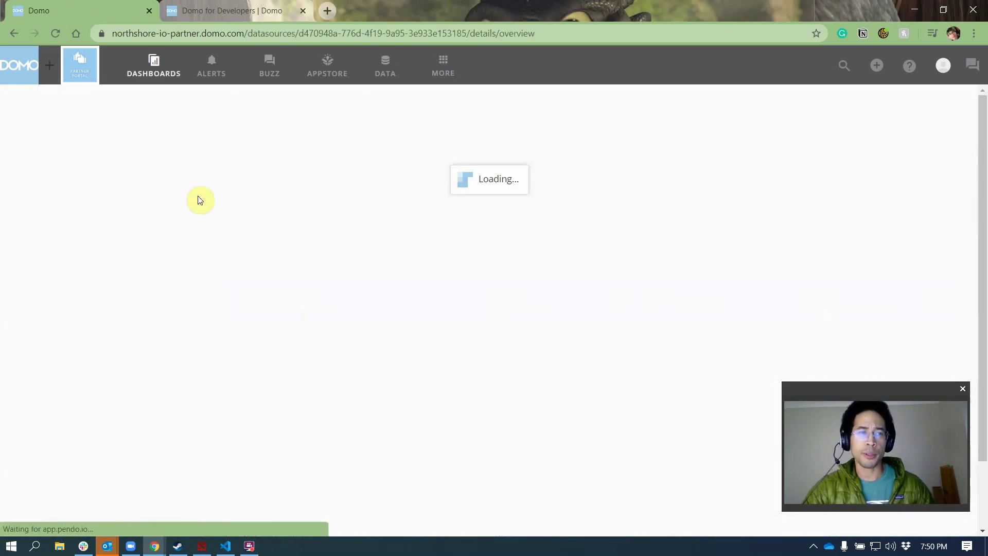
left_click(102, 209)
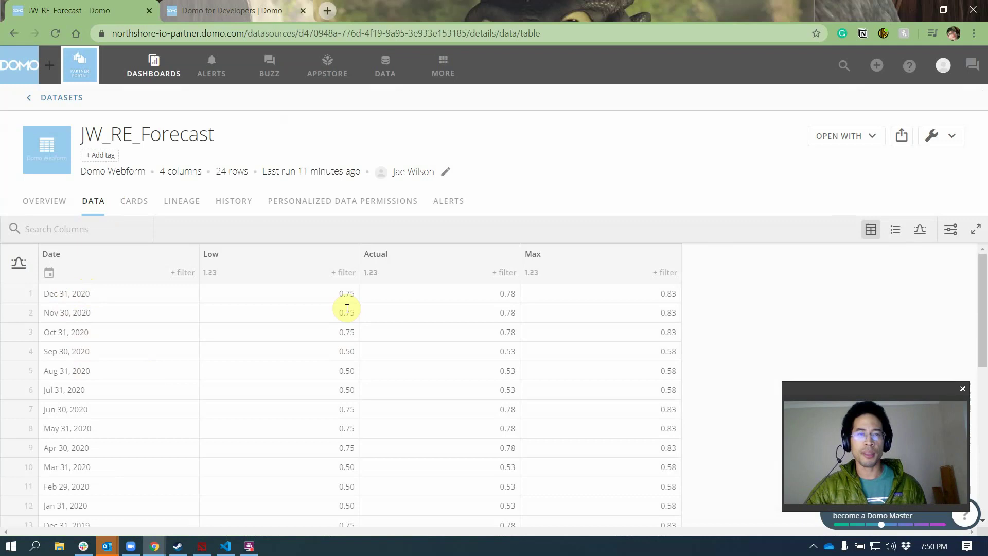
double_click(502, 294)
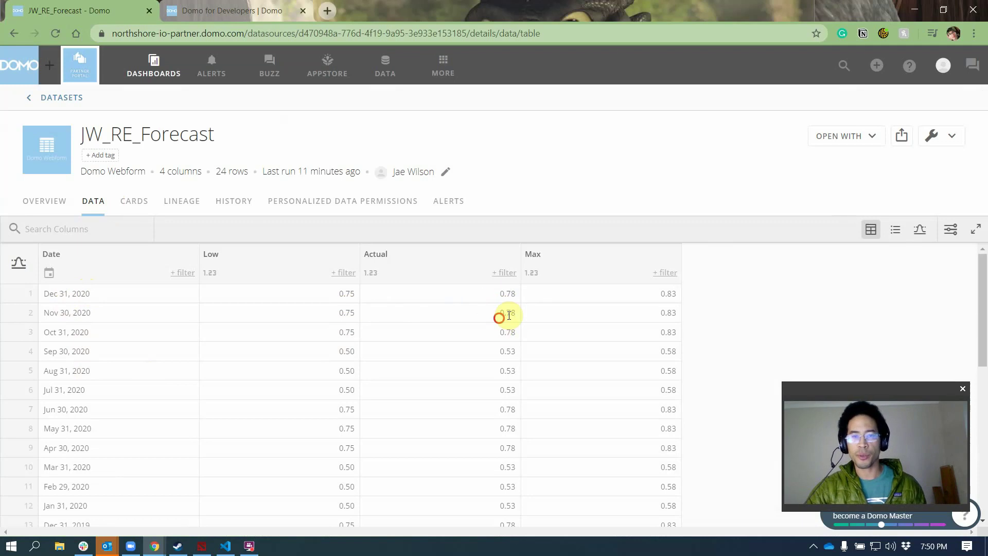
double_click(503, 313)
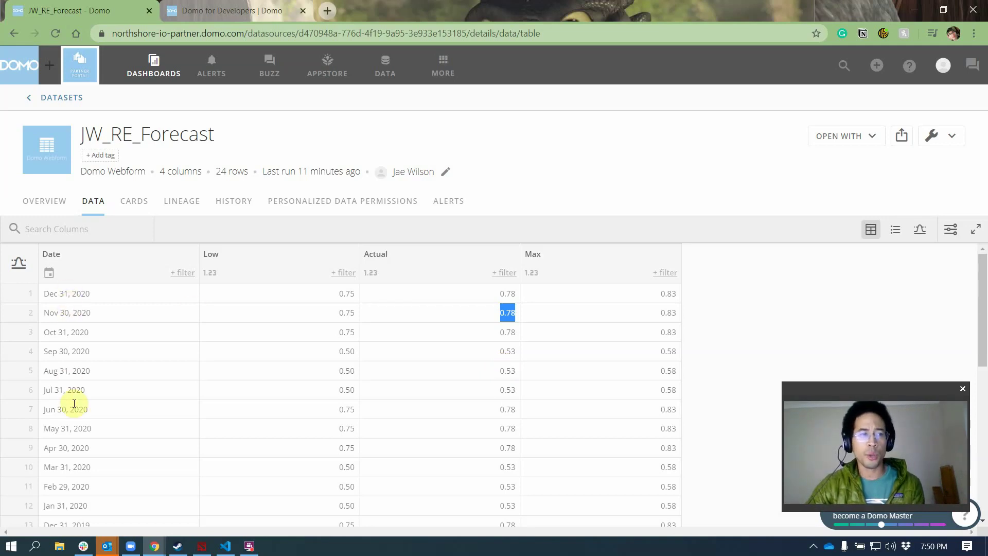
left_click(48, 99)
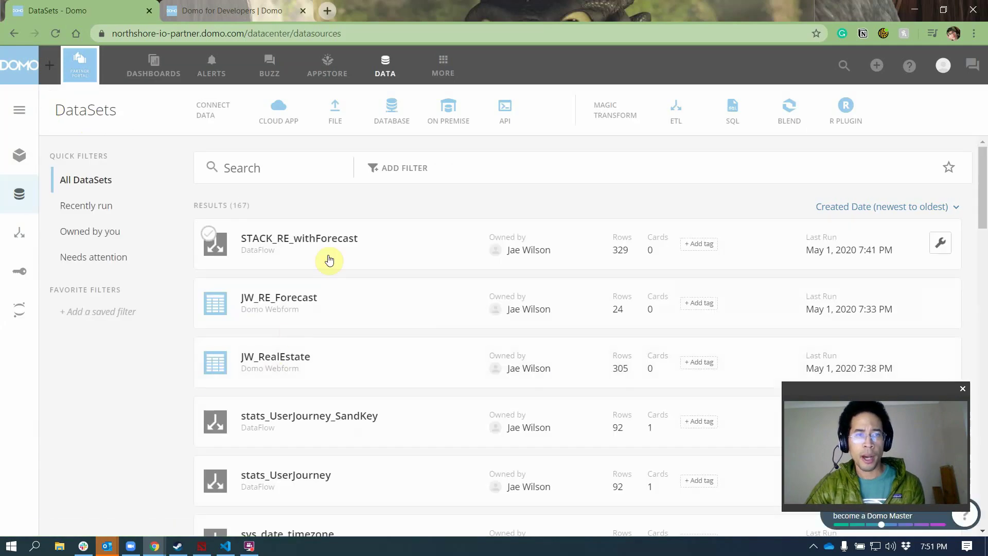
Open the STACK_RE_withForecast dataflow in the Magic ETL editor for editing.
left_click(330, 255)
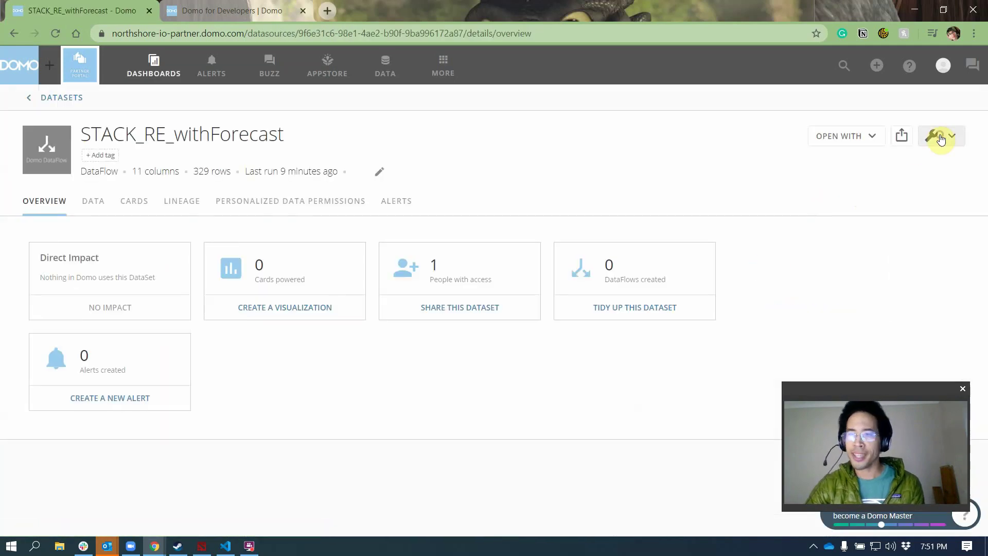
left_click(932, 136)
left_click(917, 223)
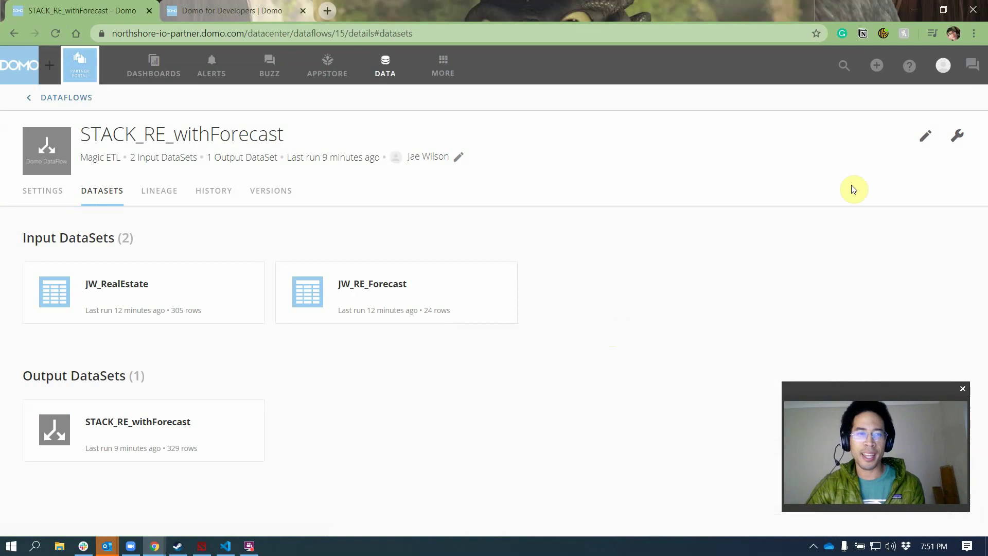
left_click(927, 139)
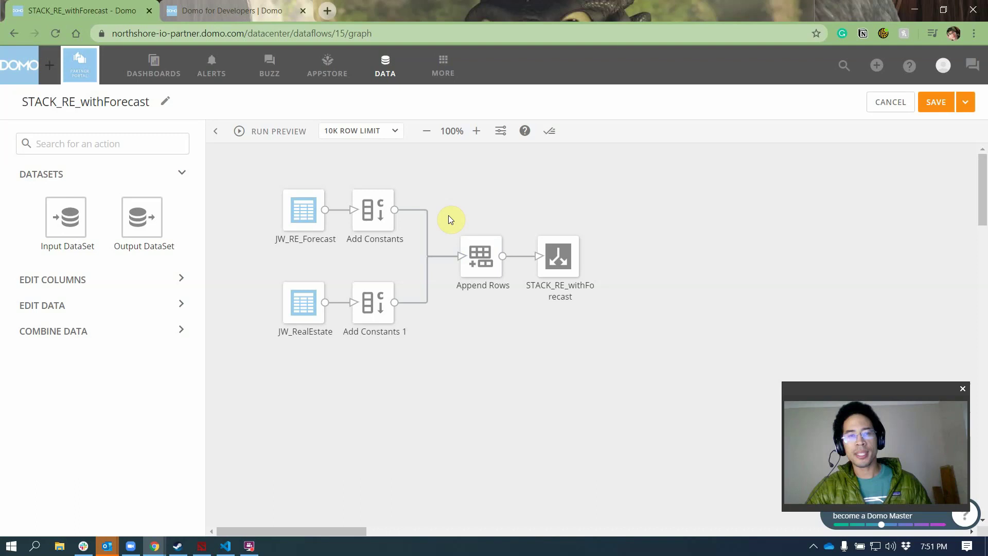
Inspect the JW_RE_Forecast and JW_RealEstate inputs, both Add Constants steps, and Append Rows.
left_click_drag(448, 215, 530, 322)
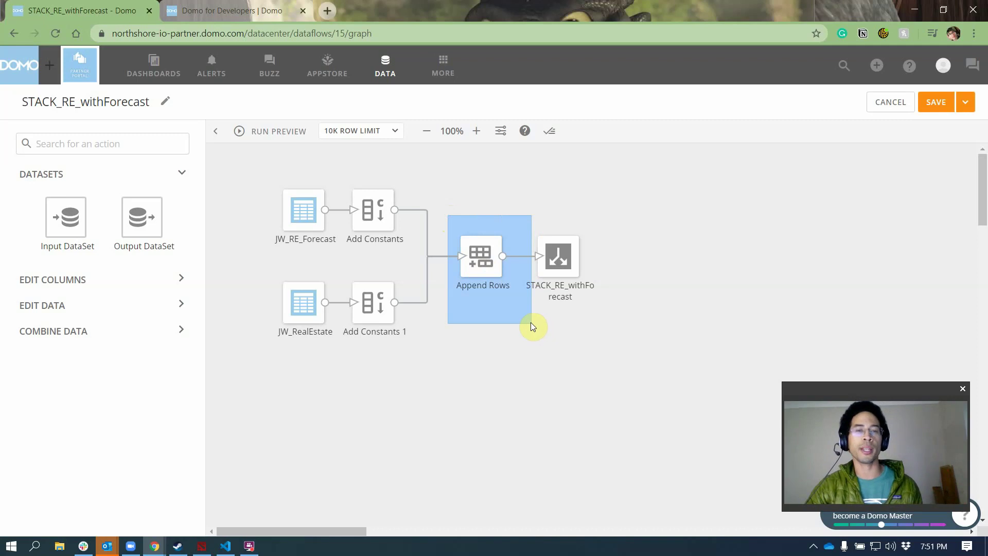
left_click_drag(531, 322, 530, 322)
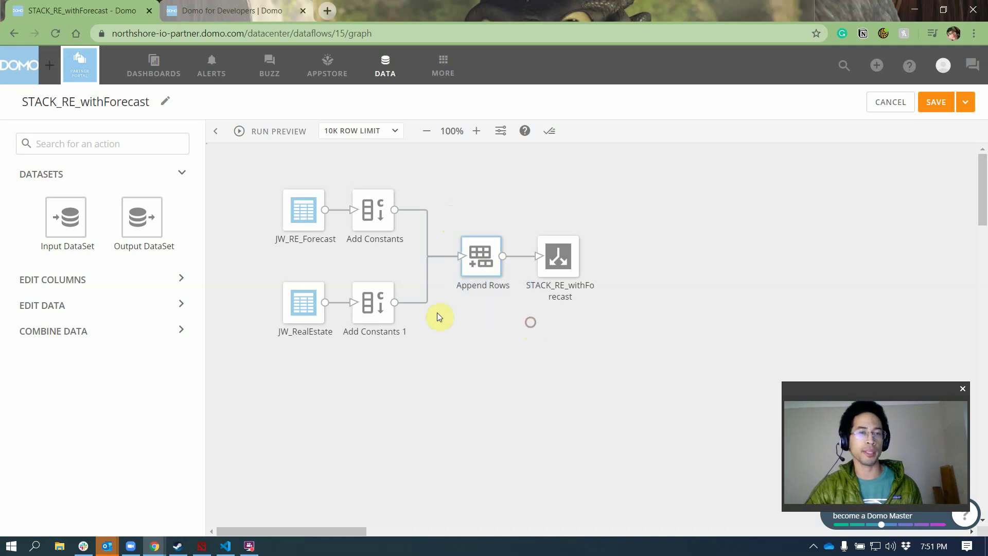
left_click(301, 212)
left_click(374, 210)
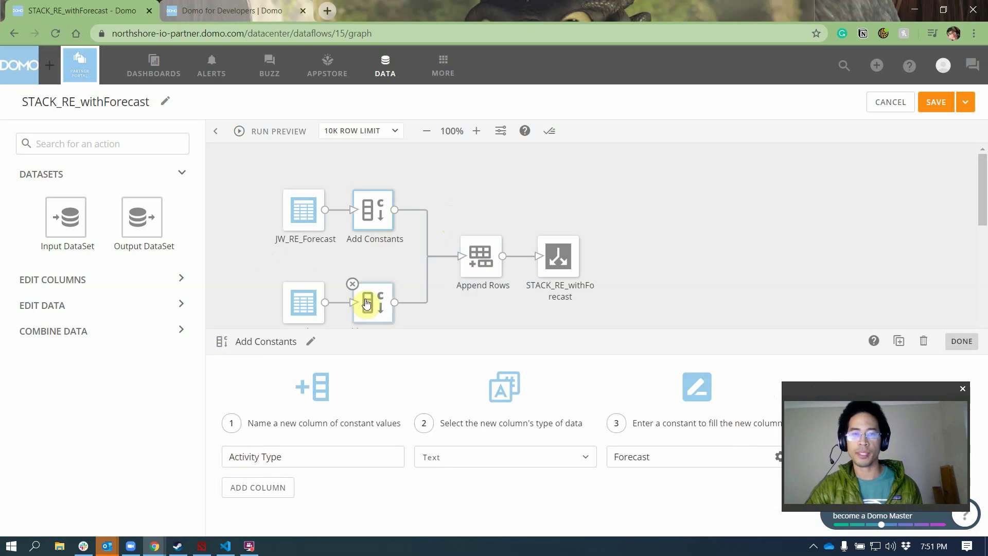
left_click(376, 312)
left_click(260, 276)
left_click(299, 335)
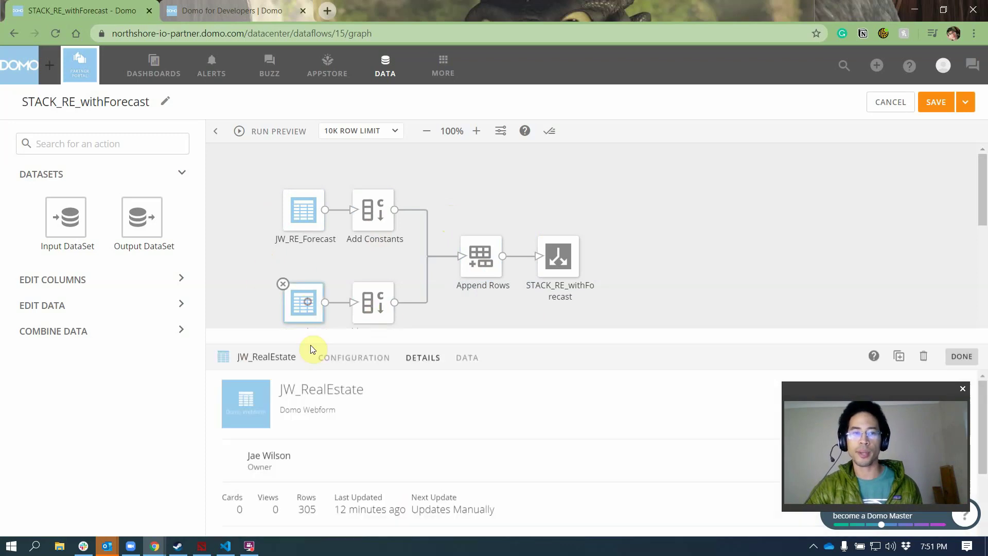
left_click(358, 303)
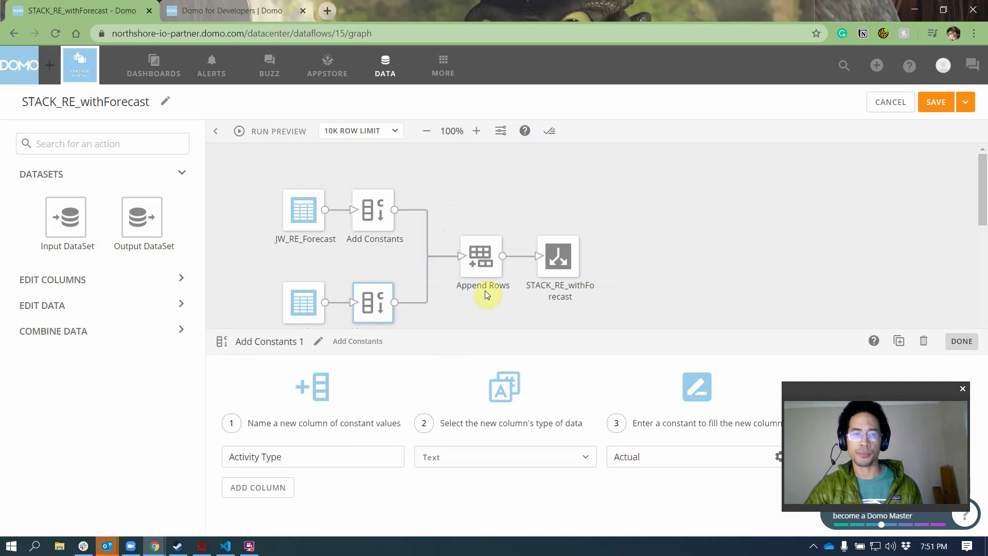
left_click(474, 250)
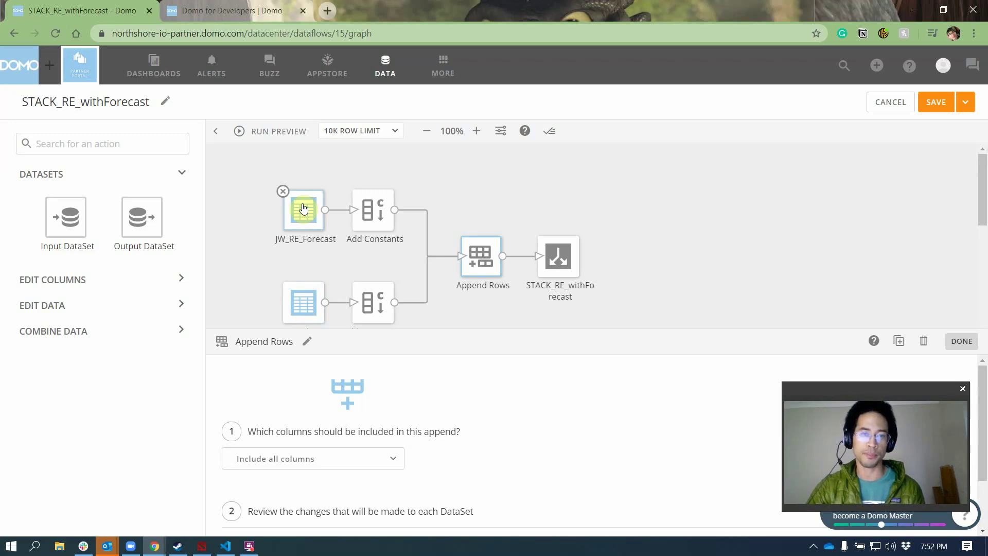
Cancel the ETL editor and browse the STACK_RE_withForecast dataset's 11 columns and 329 rows.
left_click(893, 104)
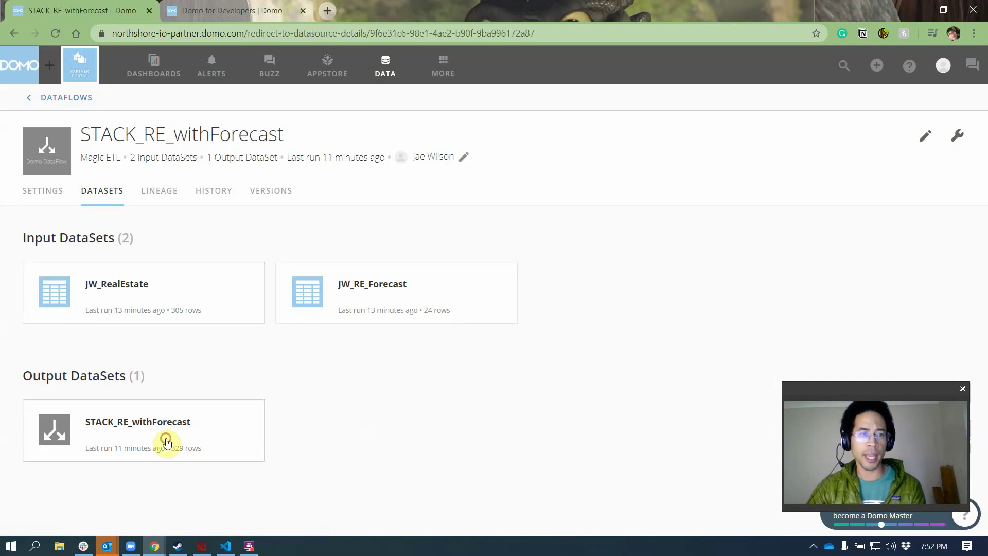
left_click(165, 442)
left_click(94, 202)
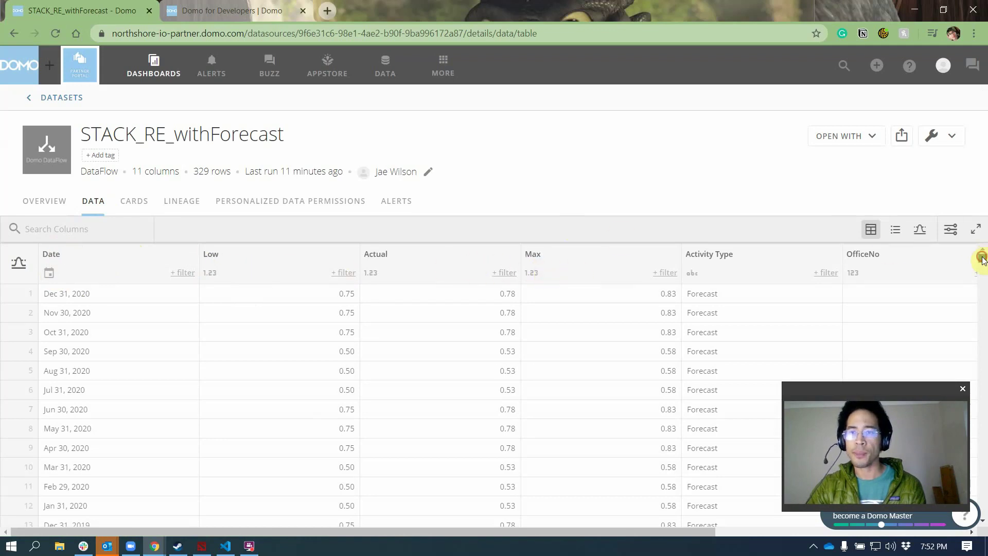
left_click_drag(982, 260, 856, 314)
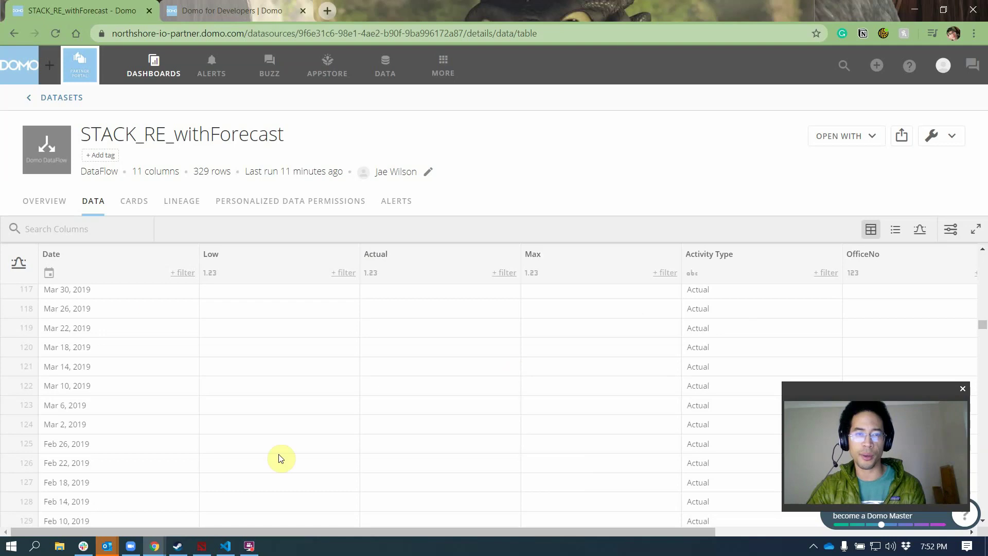
left_click_drag(367, 532, 734, 537)
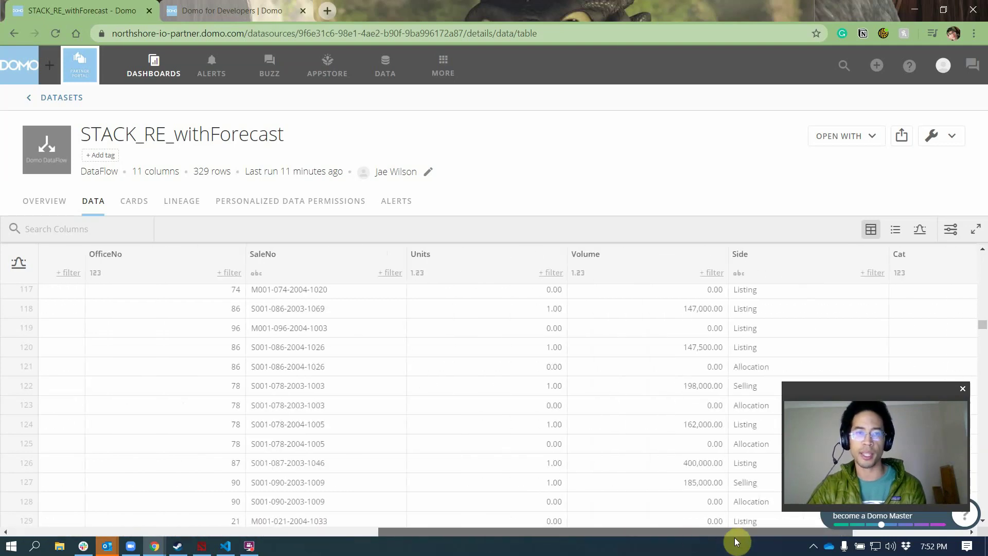
left_click_drag(734, 537, 734, 537)
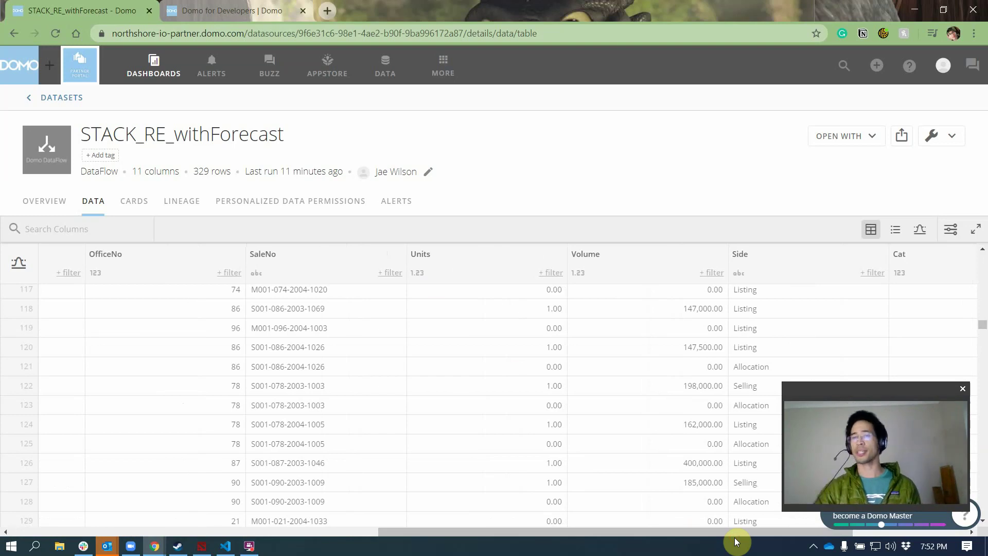
left_click_drag(582, 527, 111, 527)
scroll(103, 347, "up", 15)
scroll(93, 307, "up", 1)
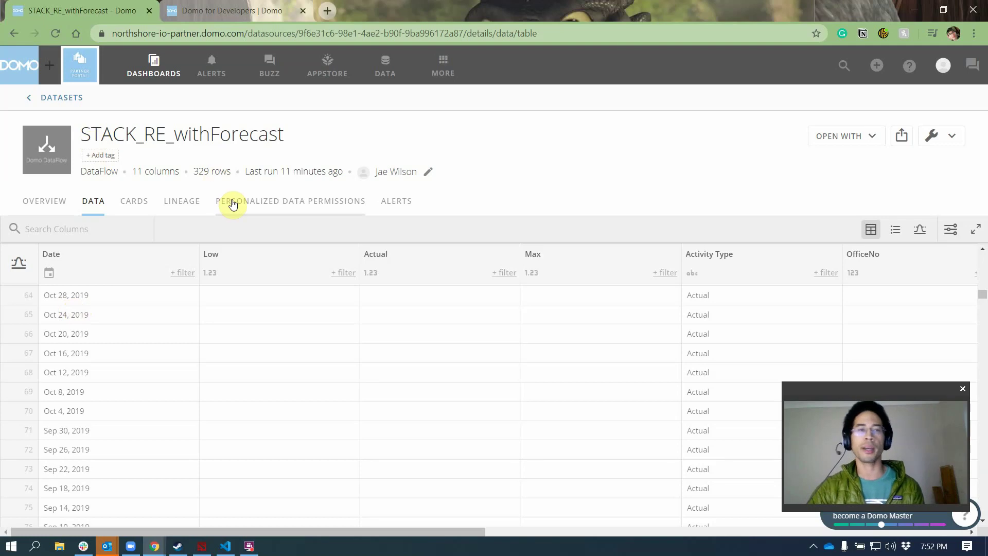
Add a new card from the STACK_RE_withForecast dataset's Cards tab.
left_click(148, 215)
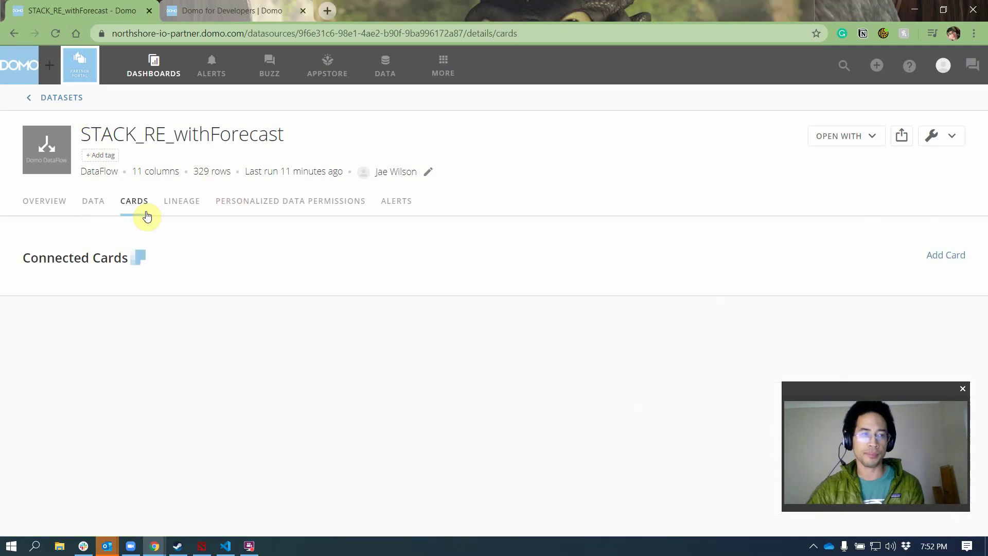
left_click(934, 256)
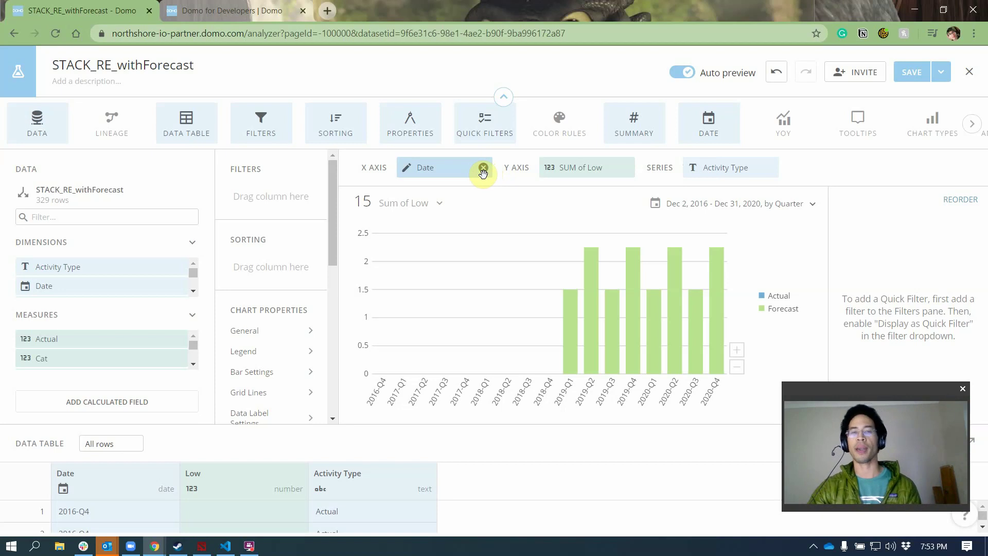
Remove the SUM of Low and Activity Type pills and switch the card to a Table.
left_click(483, 171)
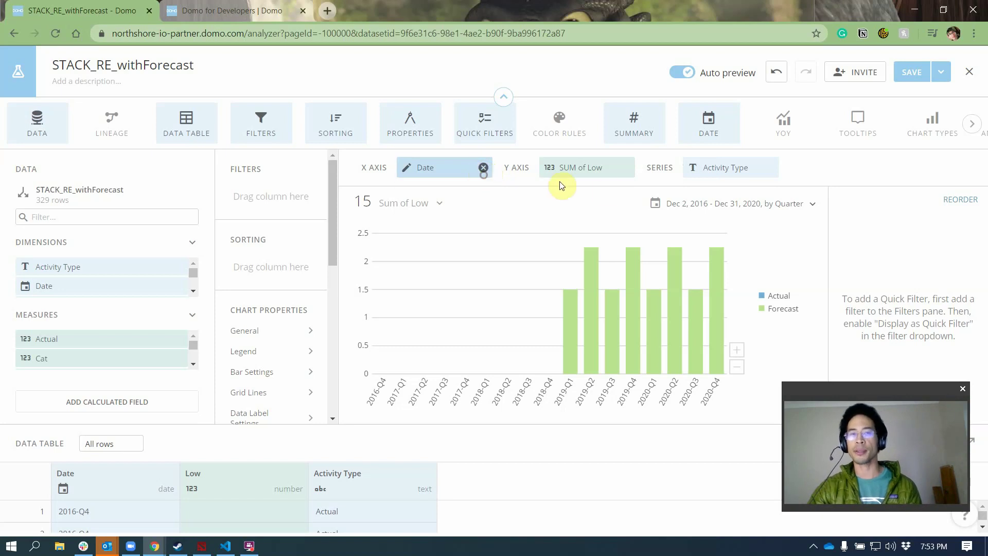
left_click(625, 169)
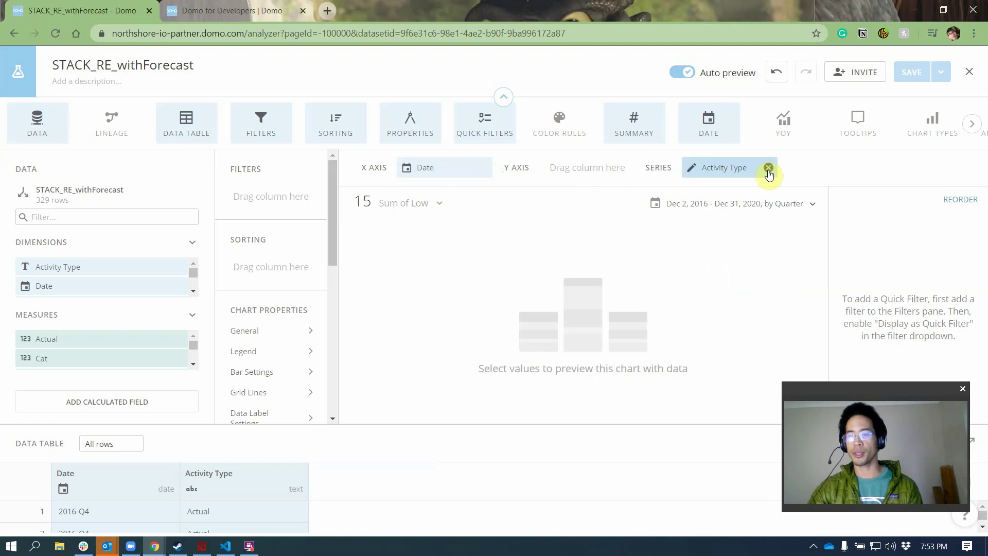
left_click(769, 168)
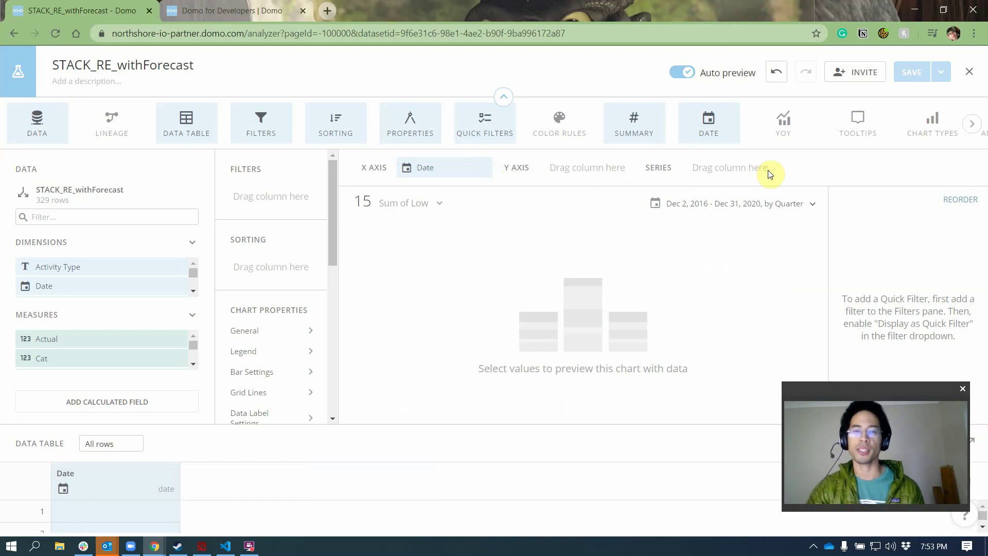
left_click(64, 213)
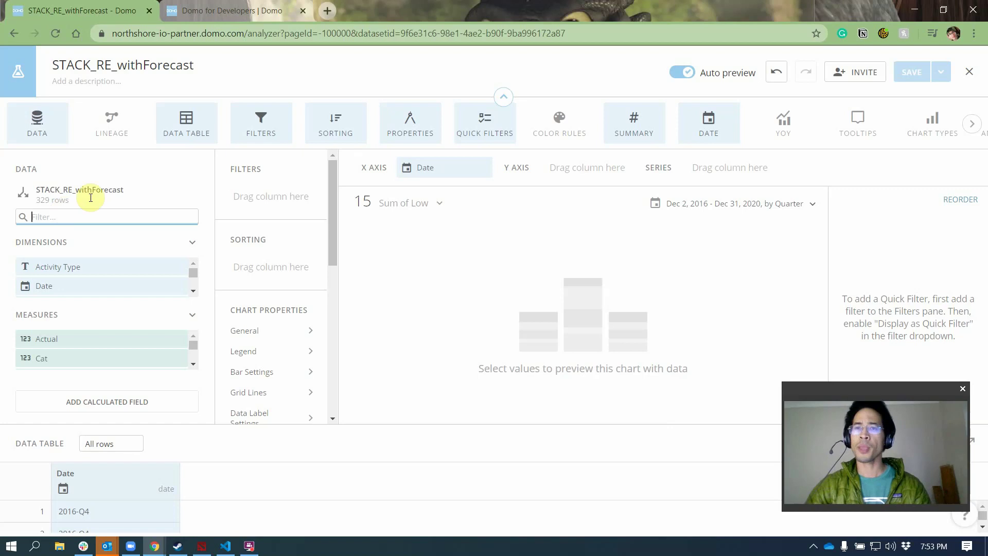
left_click(933, 122)
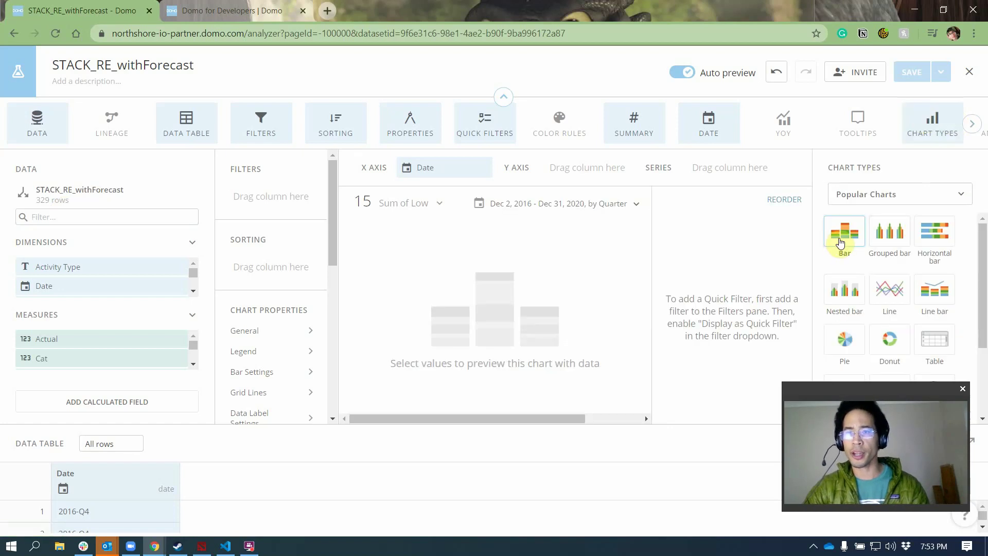
left_click(952, 332)
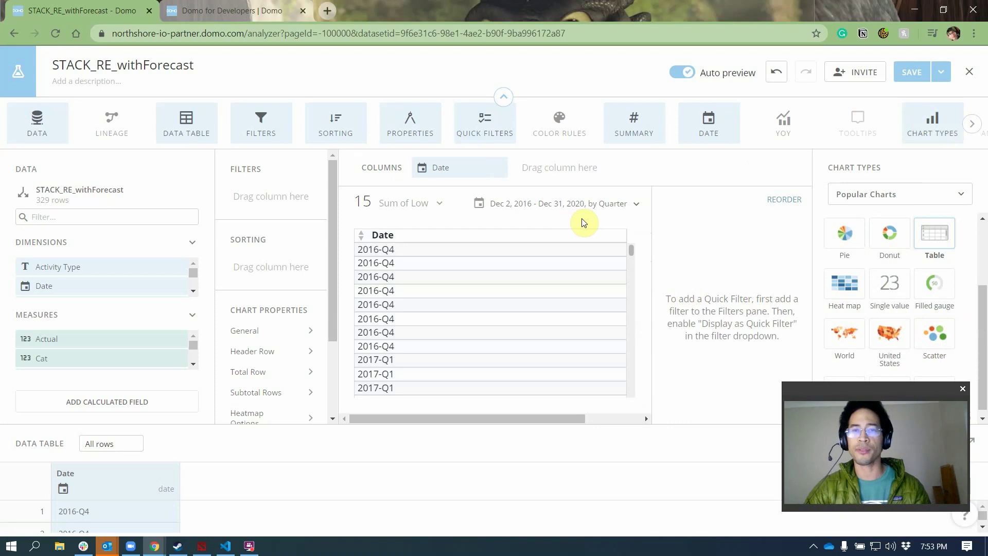
left_click(944, 125)
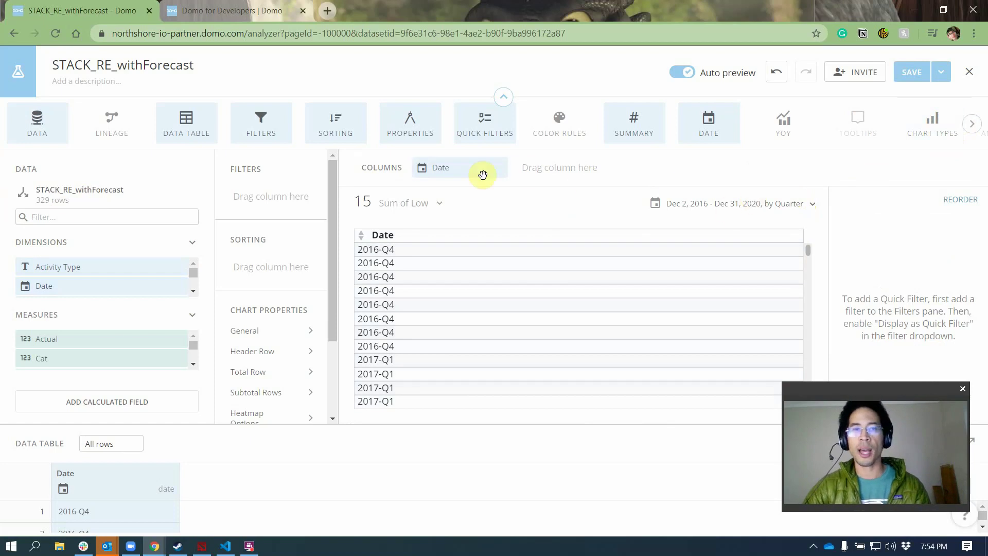
Set the date selector's Graph by to Month and begin a field search.
left_click(786, 205)
left_click(703, 289)
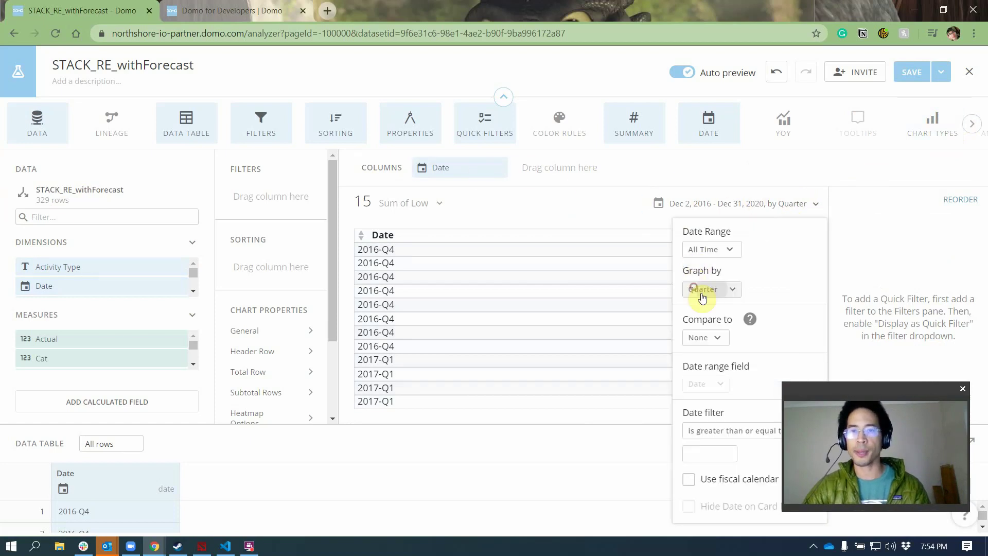
left_click(720, 425)
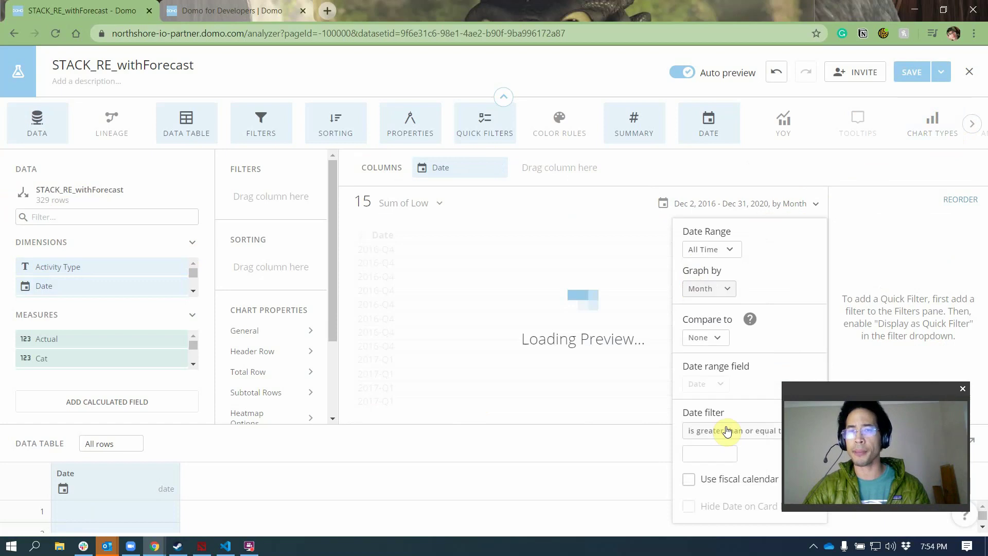
left_click(488, 484)
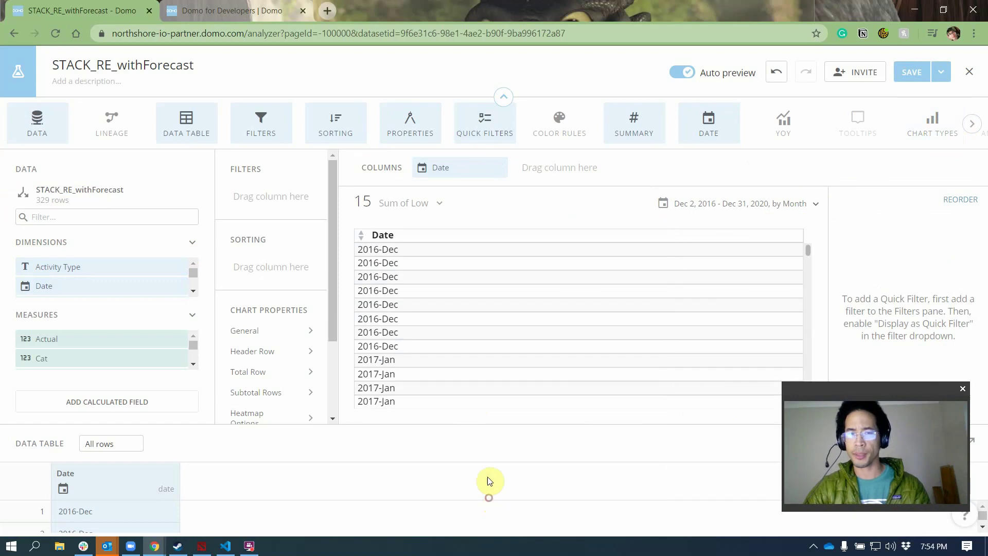
left_click(108, 210)
type("quan")
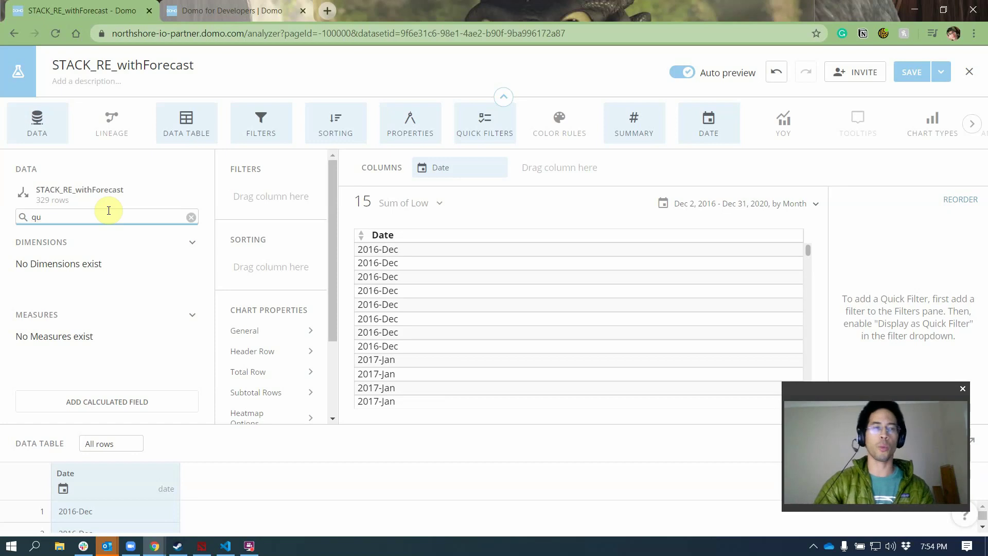
key("BackSpace")
key("BackSpace")
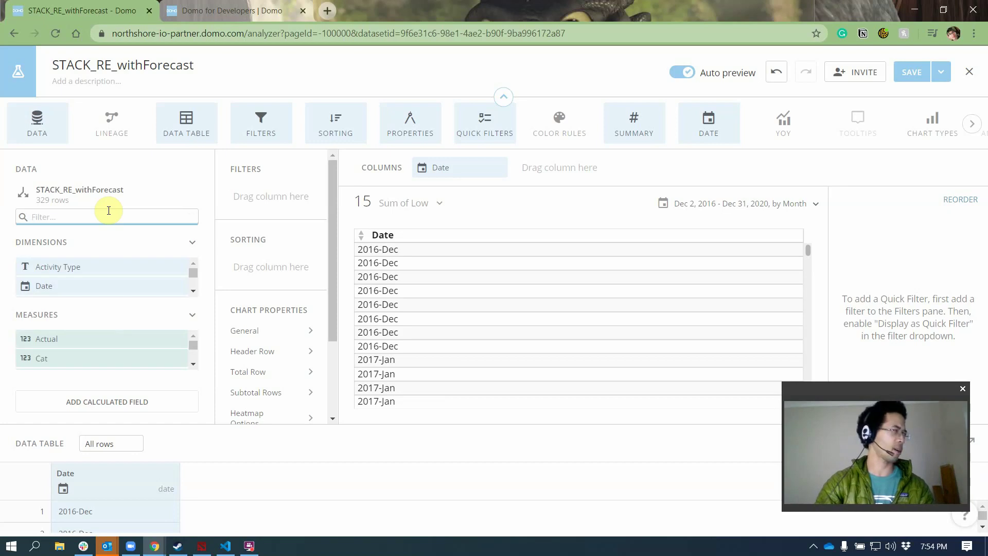
Add Units as a table column aggregated by Sum.
type("unit")
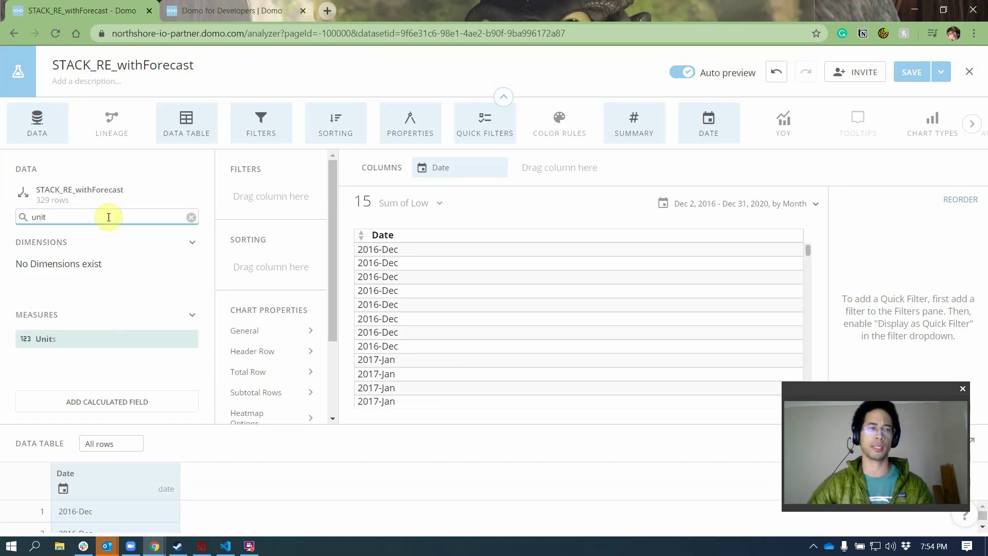
left_click_drag(95, 340, 542, 263)
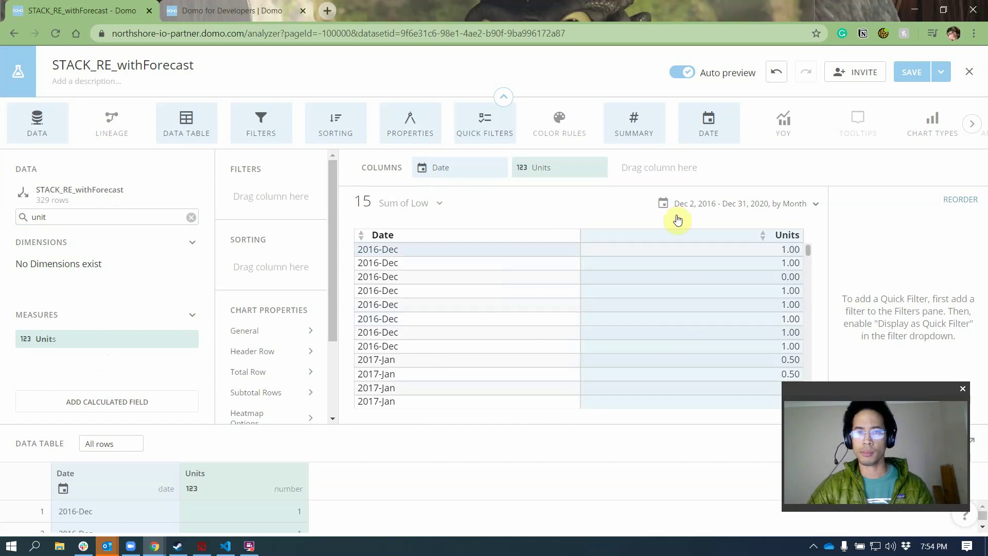
left_click(554, 170)
left_click(539, 216)
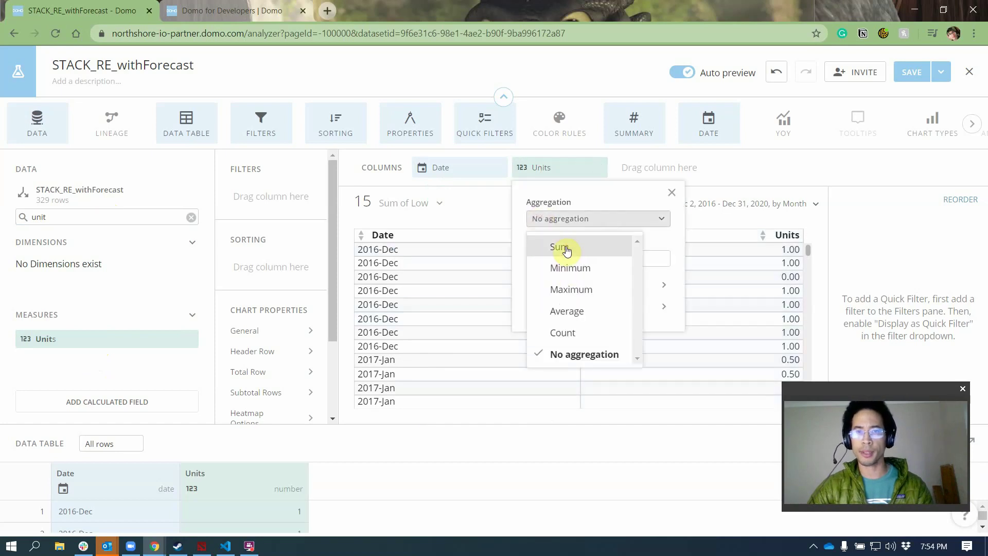
left_click(560, 246)
left_click(526, 458)
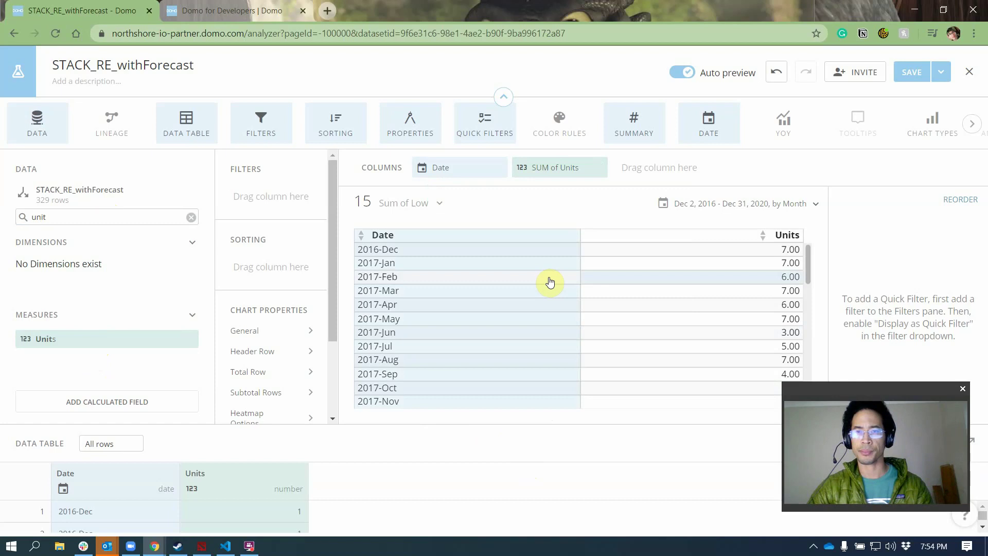
Add Volume as a summed column and remove the SUM of Units column.
scroll(576, 328, "down", 10)
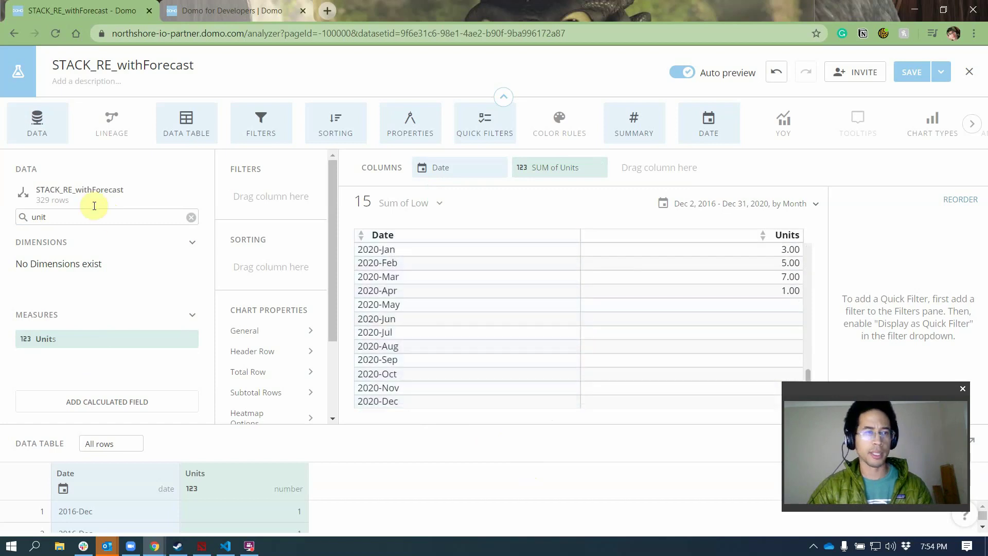
left_click(191, 216)
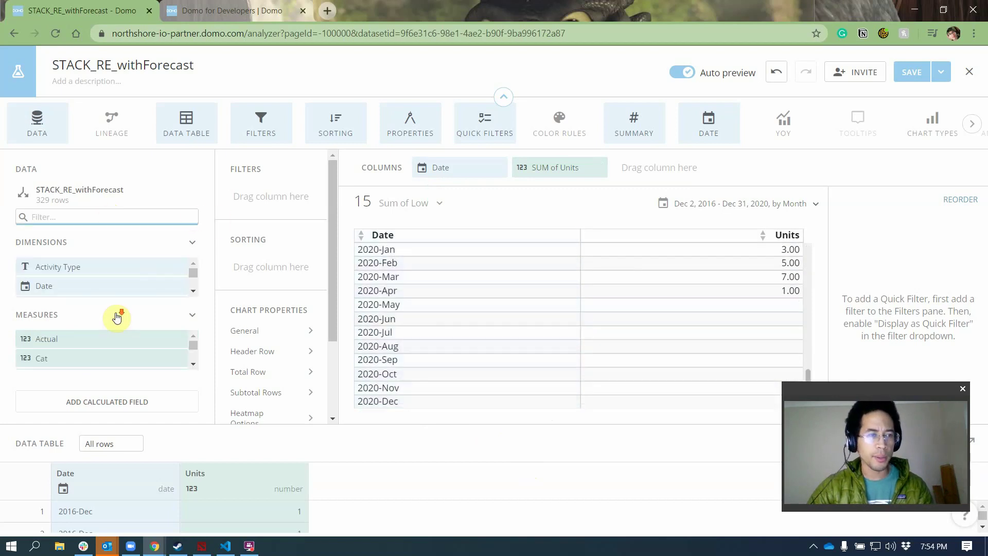
scroll(116, 342, "down", 3)
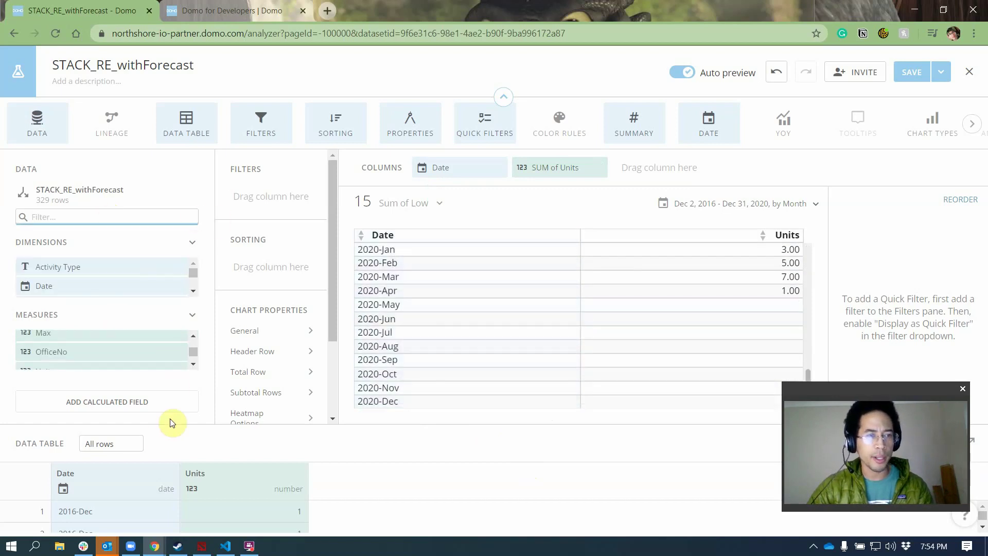
left_click_drag(283, 425, 264, 466)
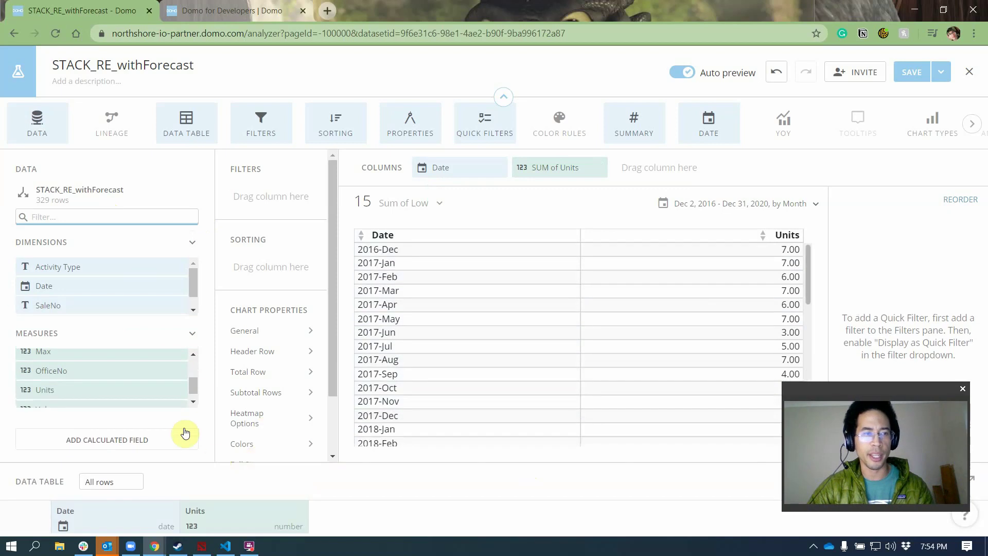
scroll(118, 391, "down", 1)
left_click_drag(358, 317, 628, 170)
left_click(630, 170)
left_click(650, 221)
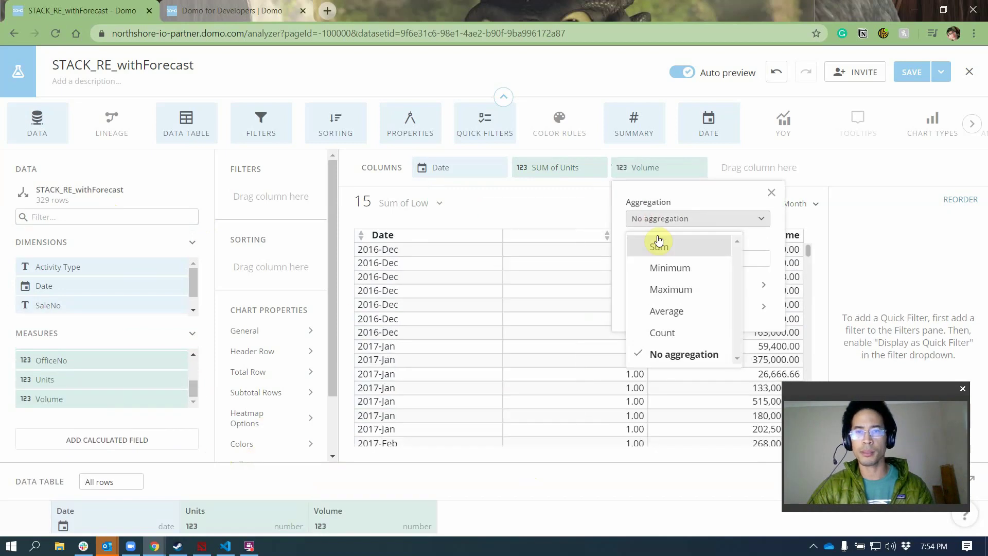
left_click(658, 241)
left_click_drag(598, 168, 545, 334)
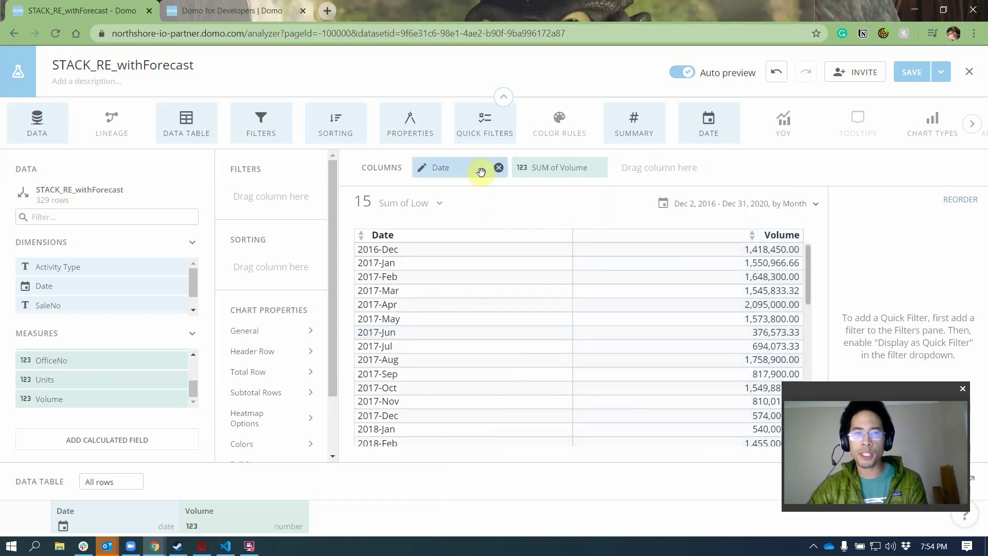
Add Date to Sorting as Descending and apply it.
left_click_drag(481, 171, 277, 266)
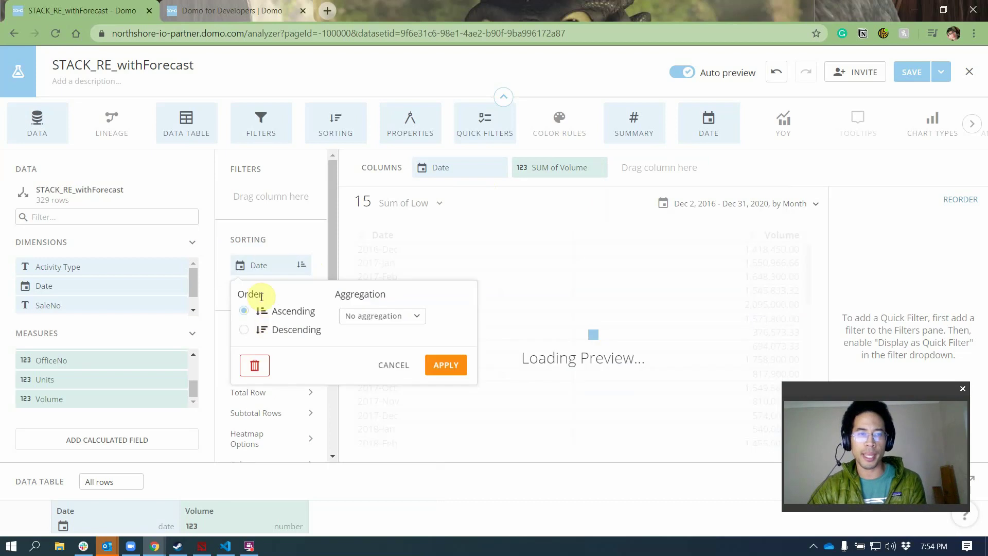
left_click(280, 330)
left_click(394, 316)
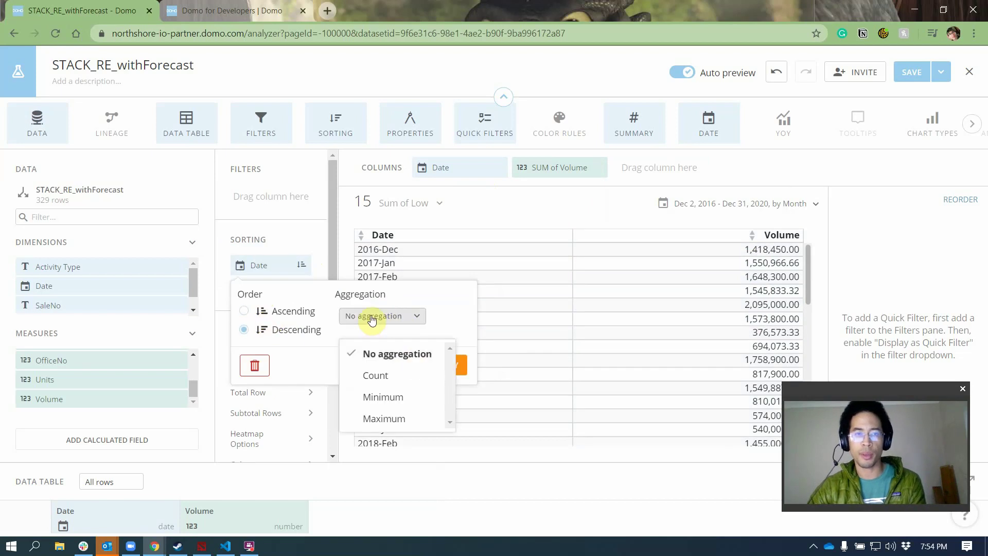
left_click(432, 353)
left_click(449, 365)
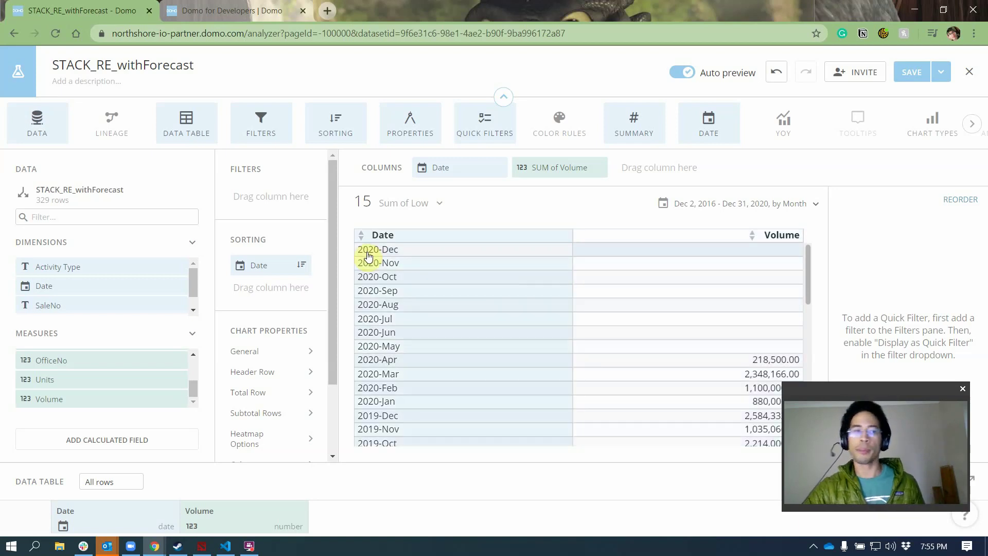
Add the Actual and Low measures as table columns.
left_click(120, 218)
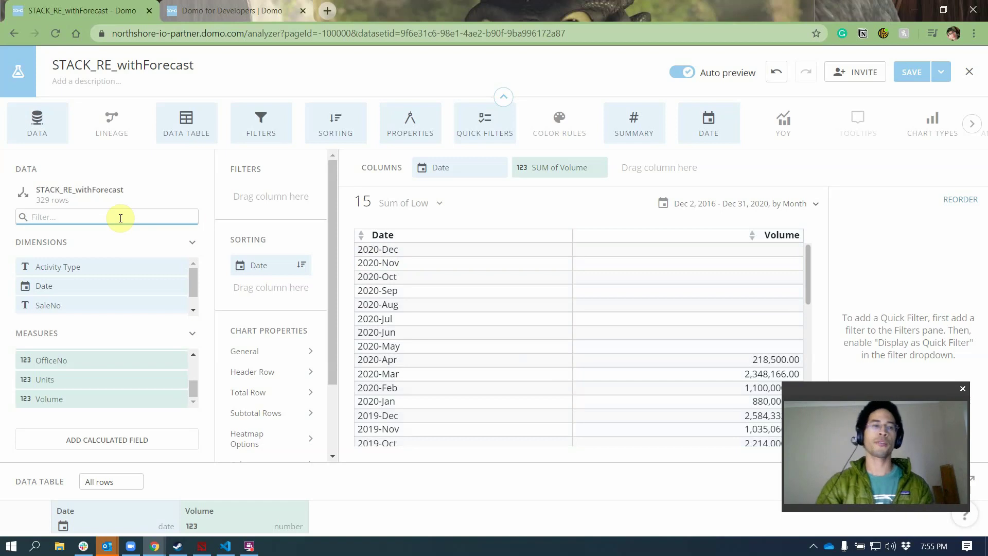
type("a")
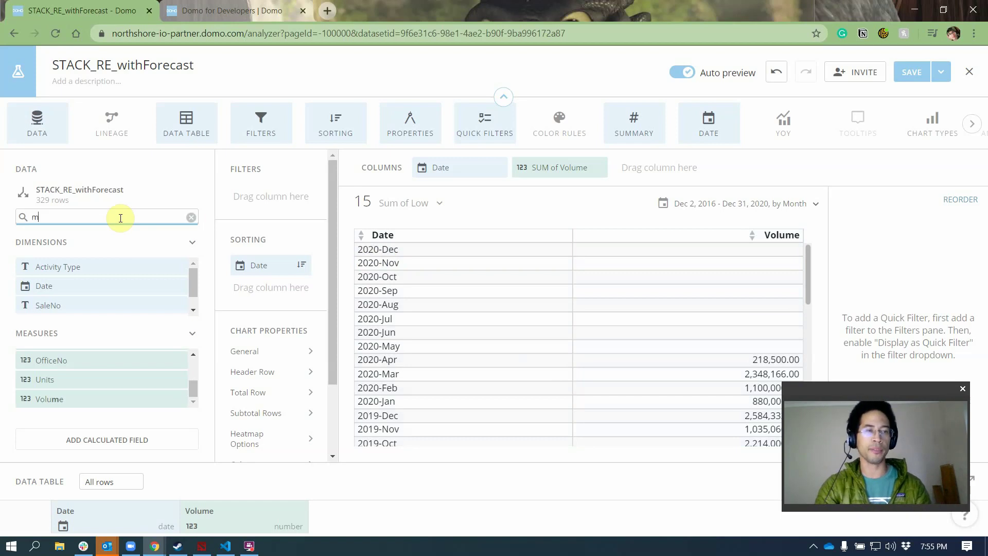
key("BackSpace")
type("act")
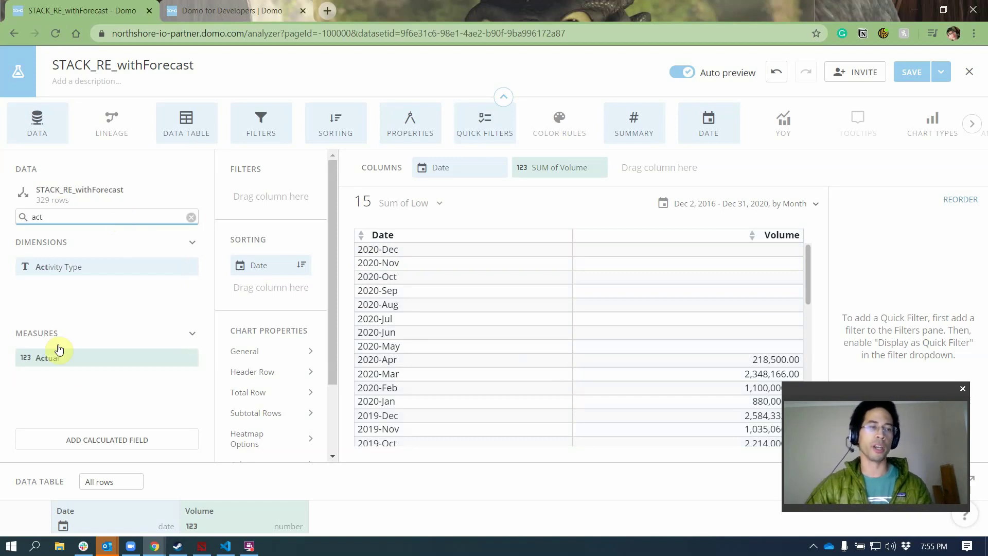
left_click_drag(78, 358, 670, 182)
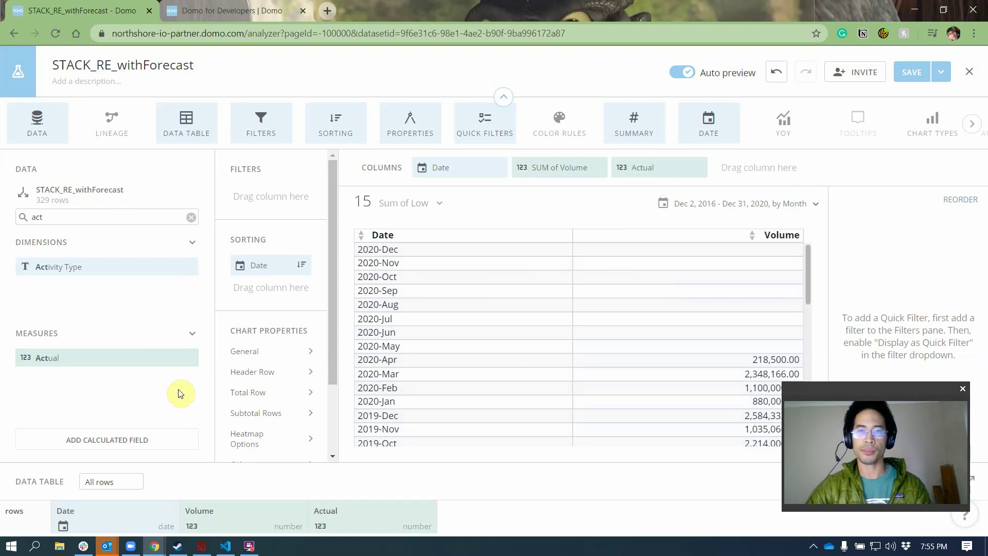
double_click(88, 218)
type("min")
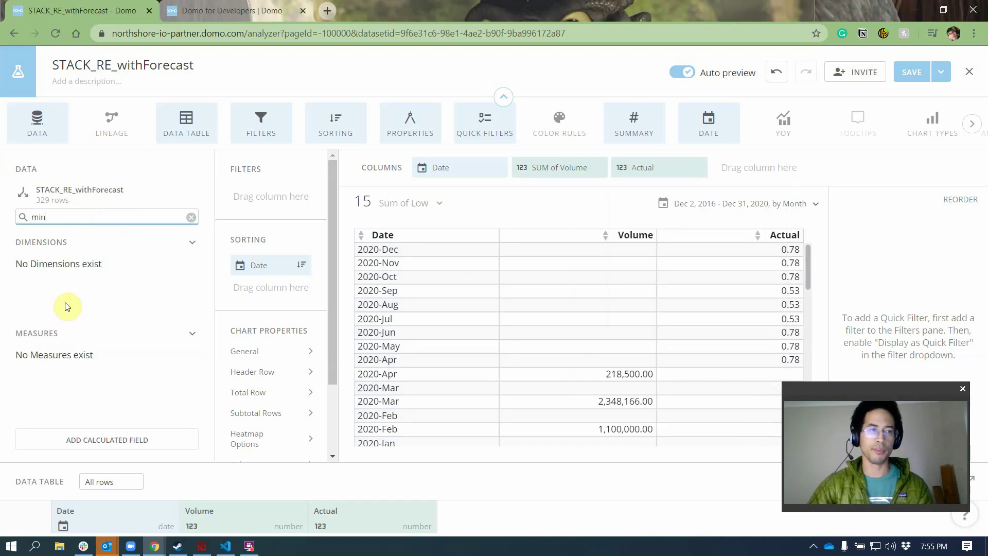
key("BackSpace")
key("BackSpace")
key("BackSpace")
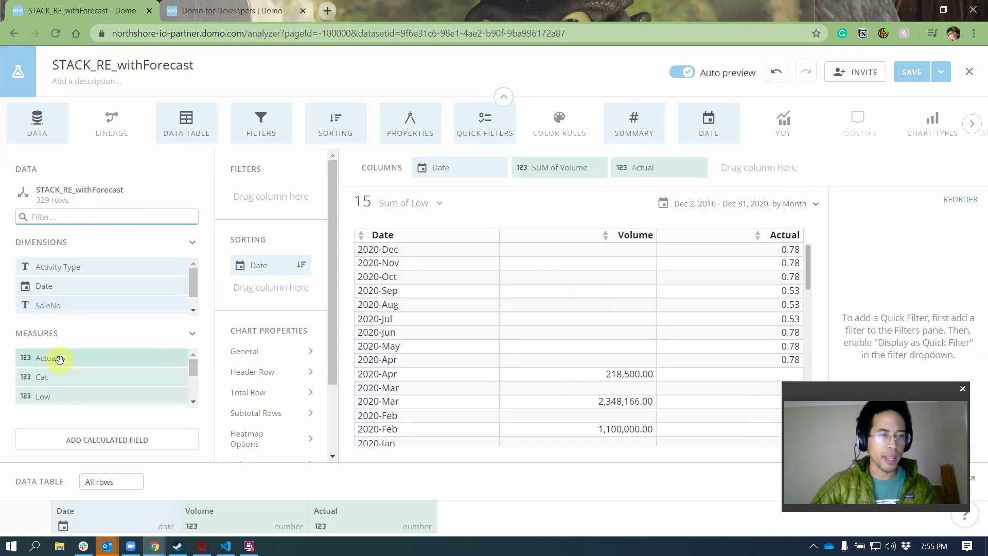
left_click(61, 401)
left_click_drag(97, 400, 656, 167)
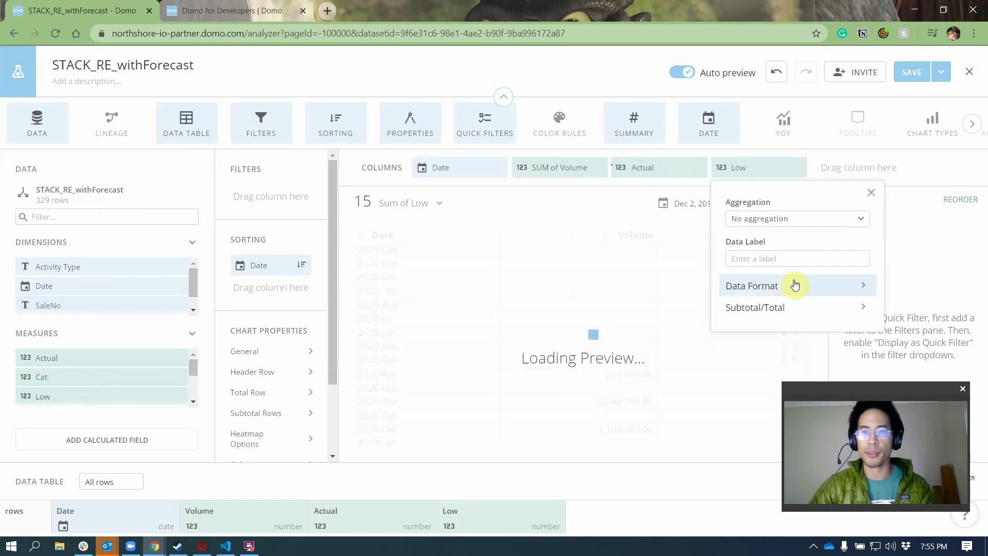
left_click(940, 246)
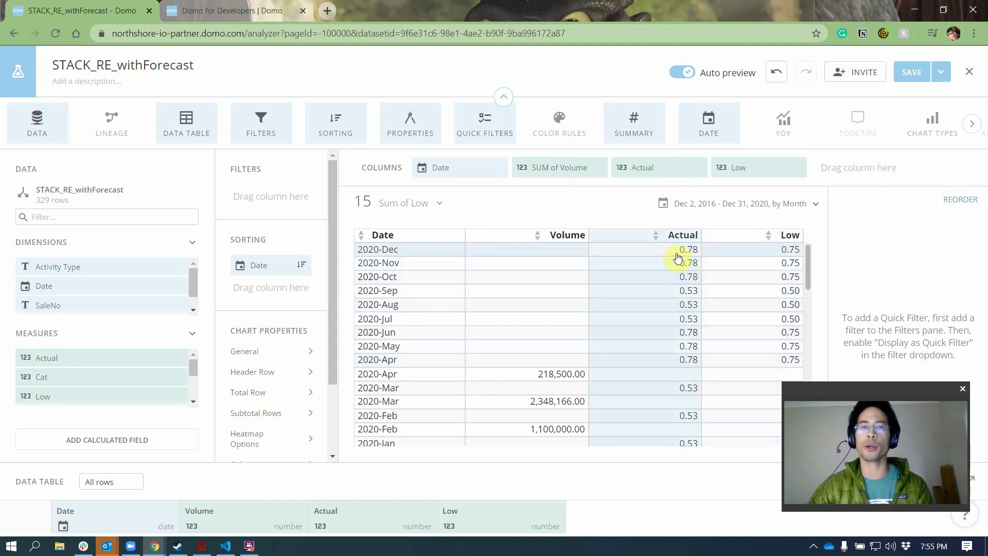
Set the Actual and Low columns' aggregation to Sum.
left_click(656, 169)
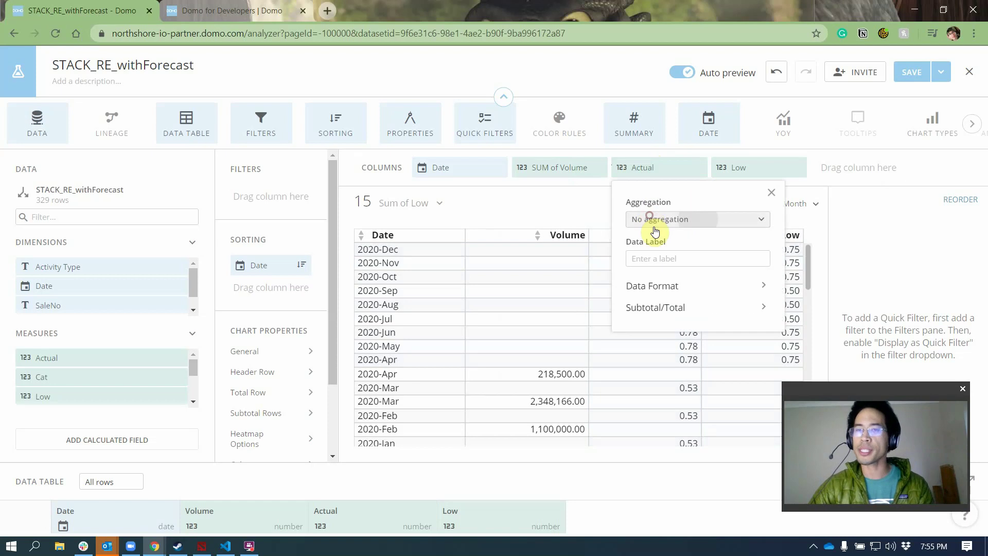
left_click(654, 223)
left_click(655, 247)
left_click(726, 170)
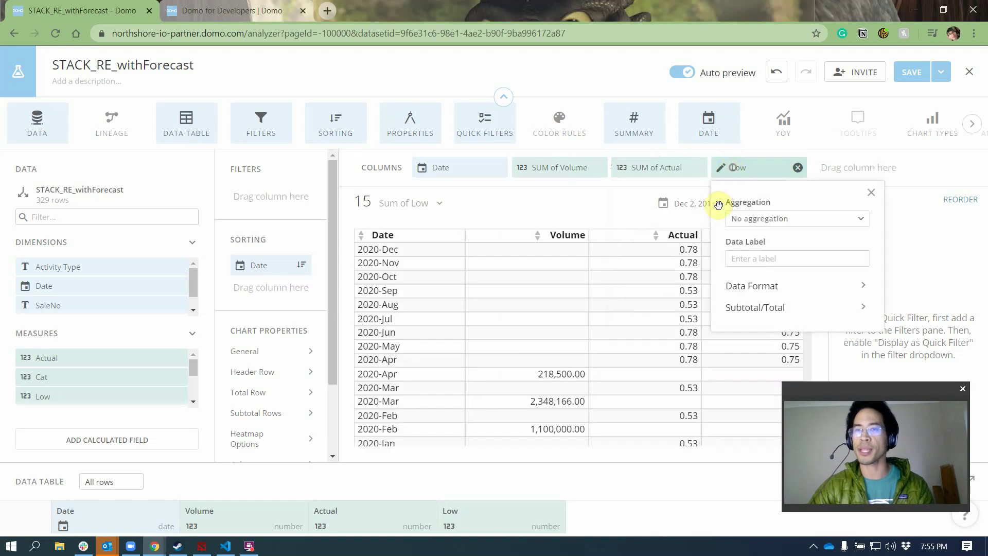
left_click(745, 219)
left_click(753, 247)
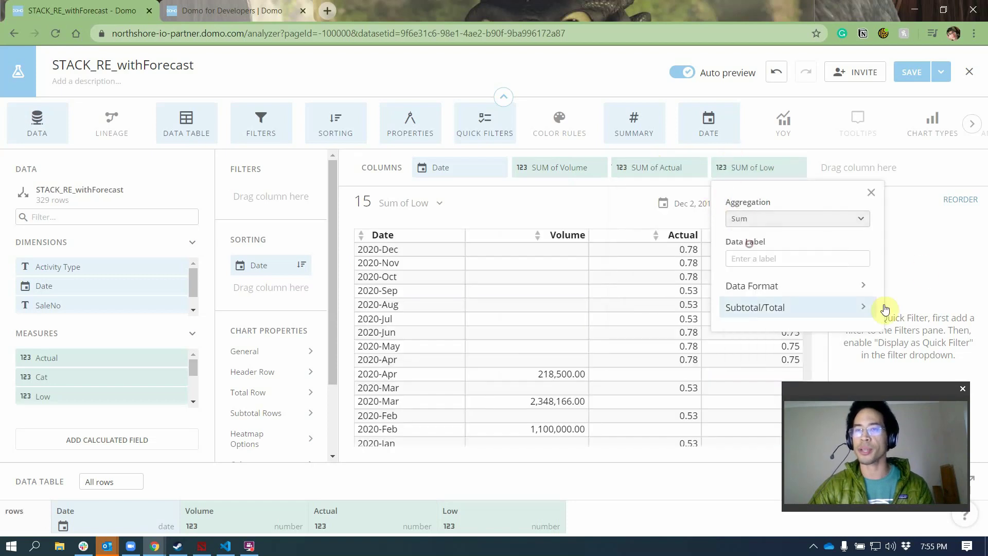
left_click(923, 272)
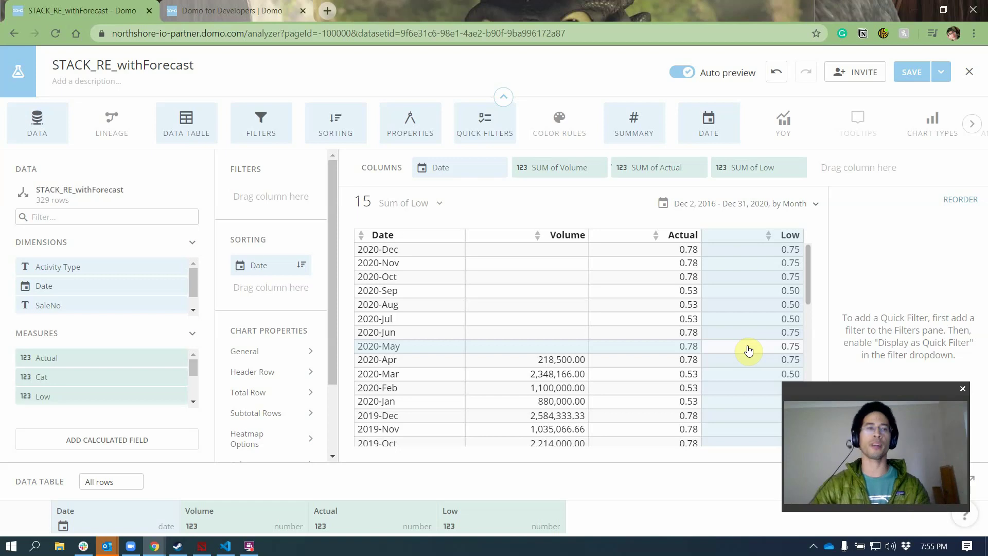
left_click(143, 447)
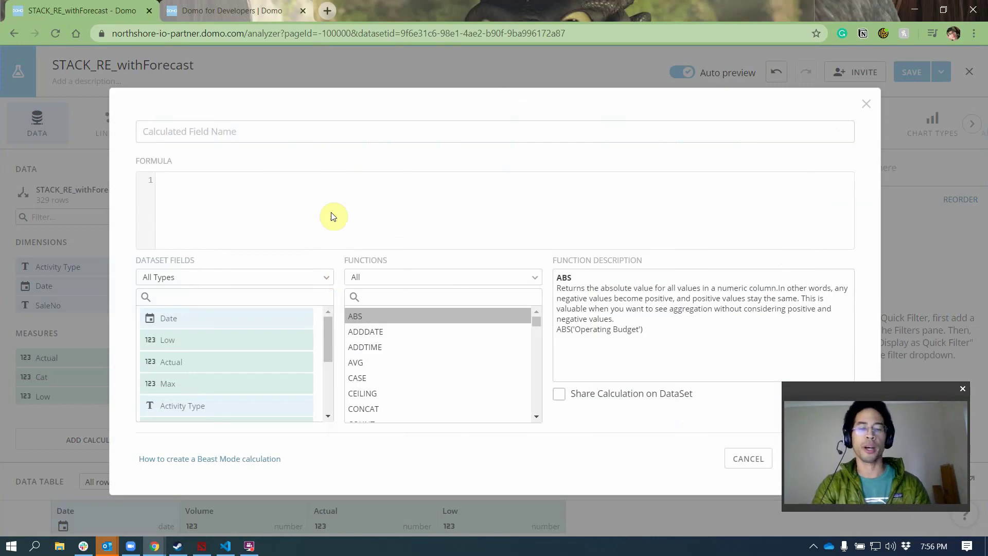
Write the formula lag(sum(`Volume`),12) over (order by `Date`) and name it volume_lag12.
type("g(")
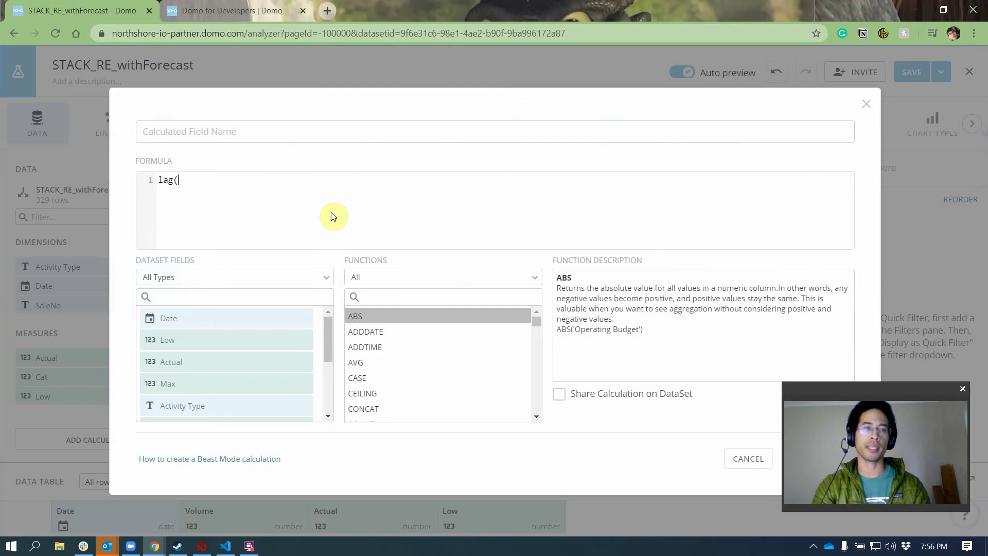
type("sum(vol")
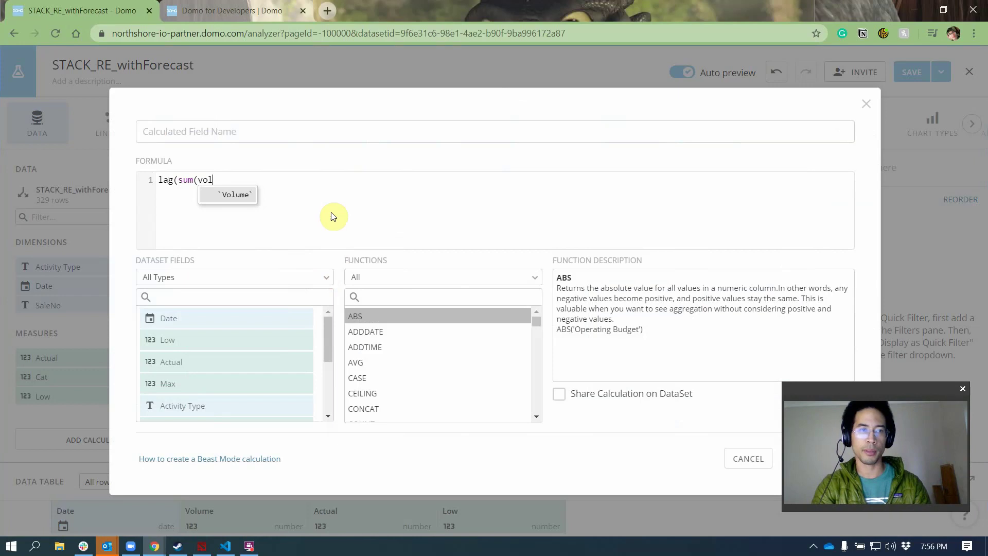
key("Return")
type("),1 )")
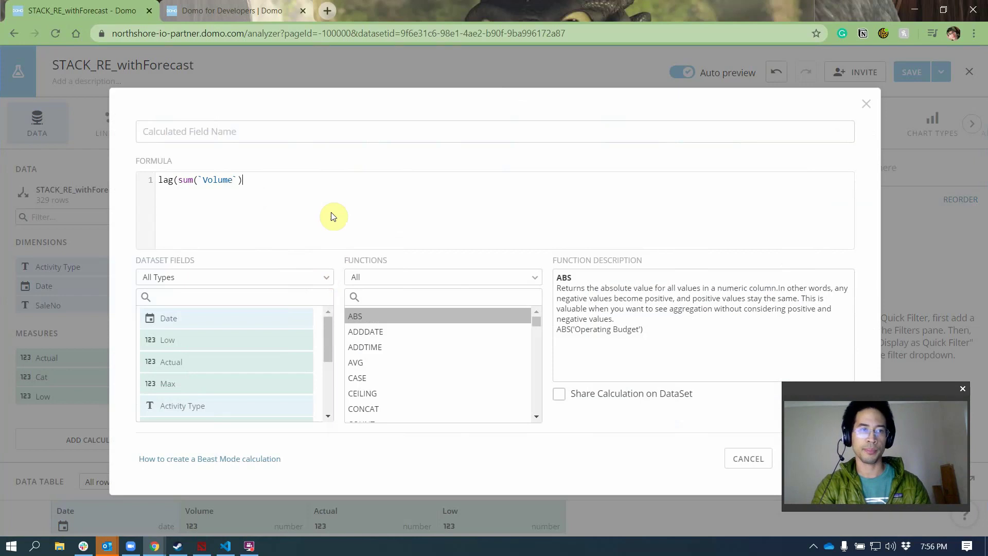
key("Left")
key("BackSpace")
key("Right")
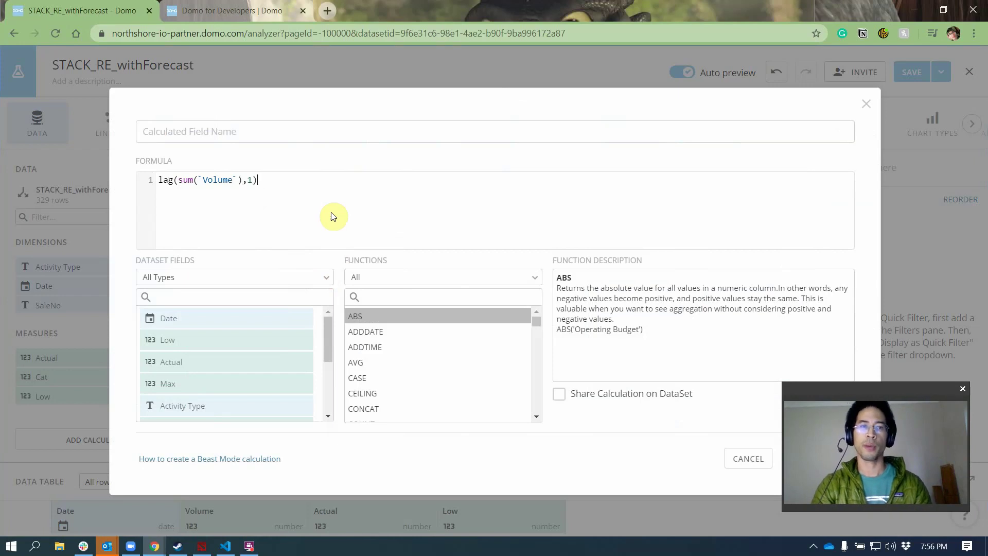
type("over (")
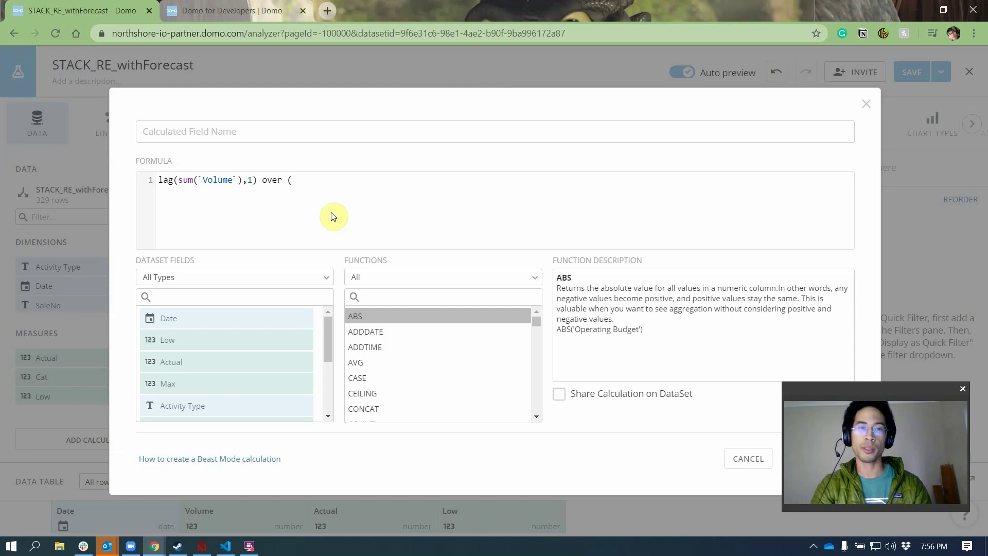
type("order by")
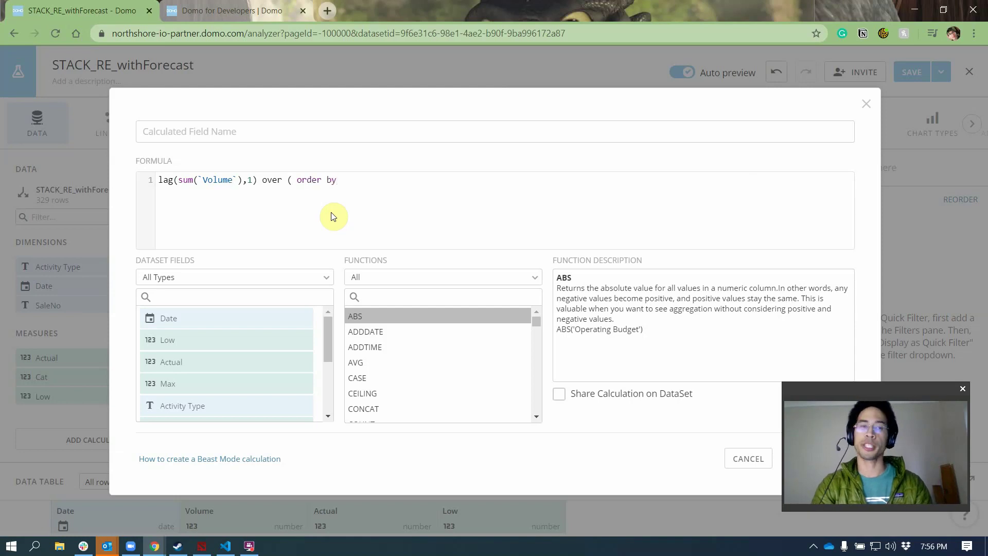
type(" `Date`asc")
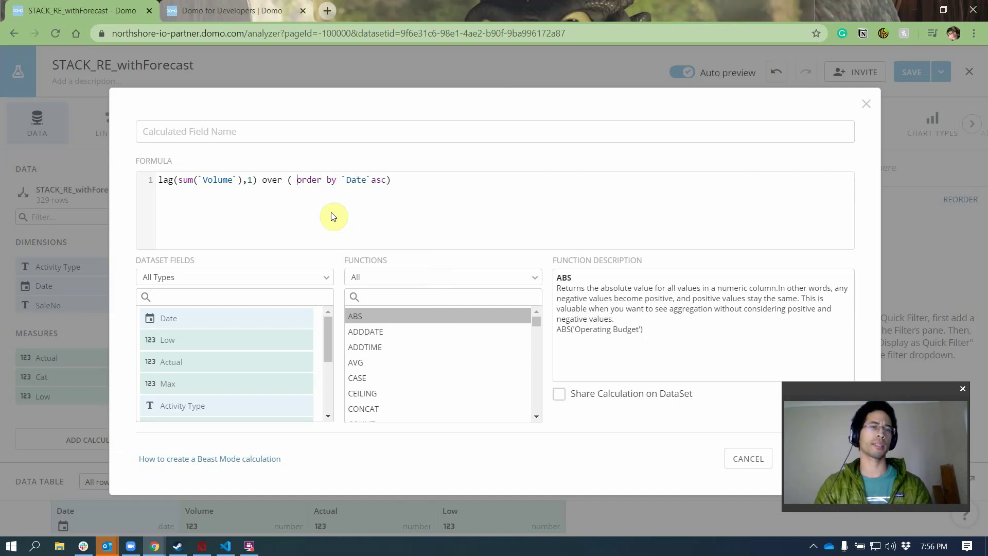
type("2")
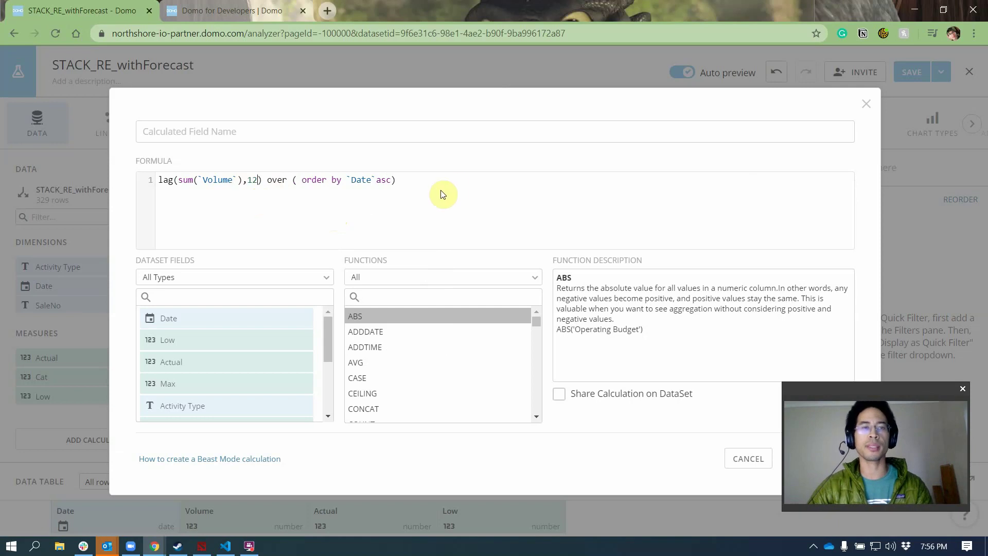
left_click(253, 129)
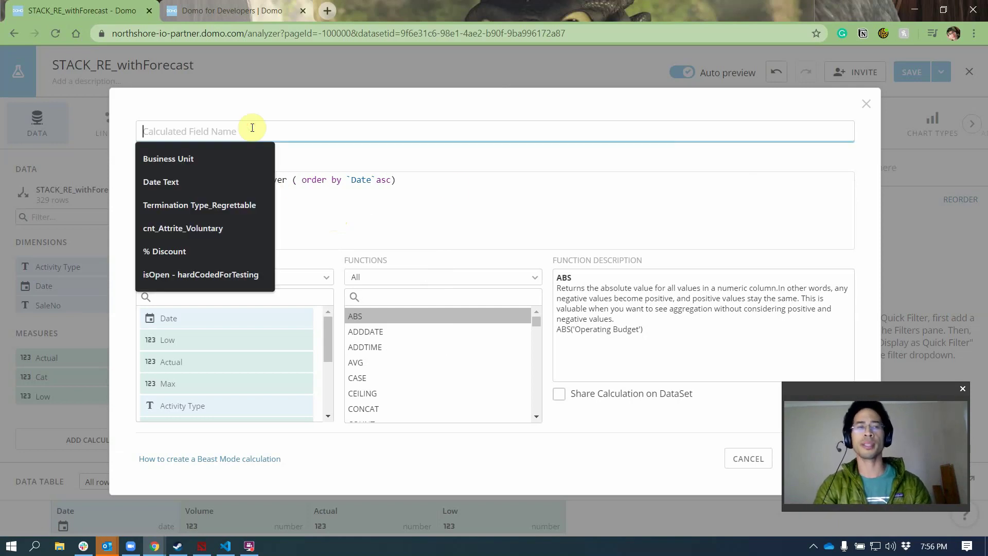
type("volume_lag")
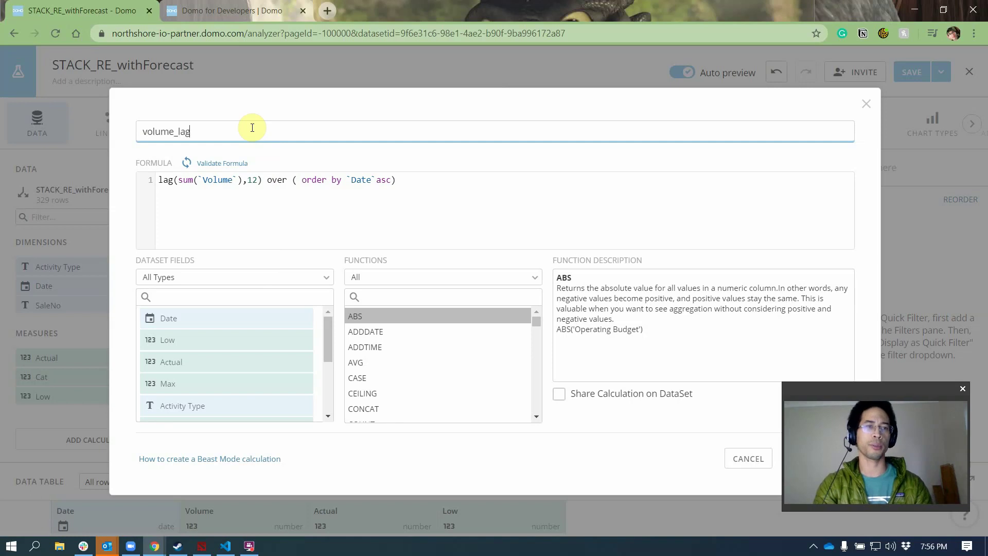
type("12")
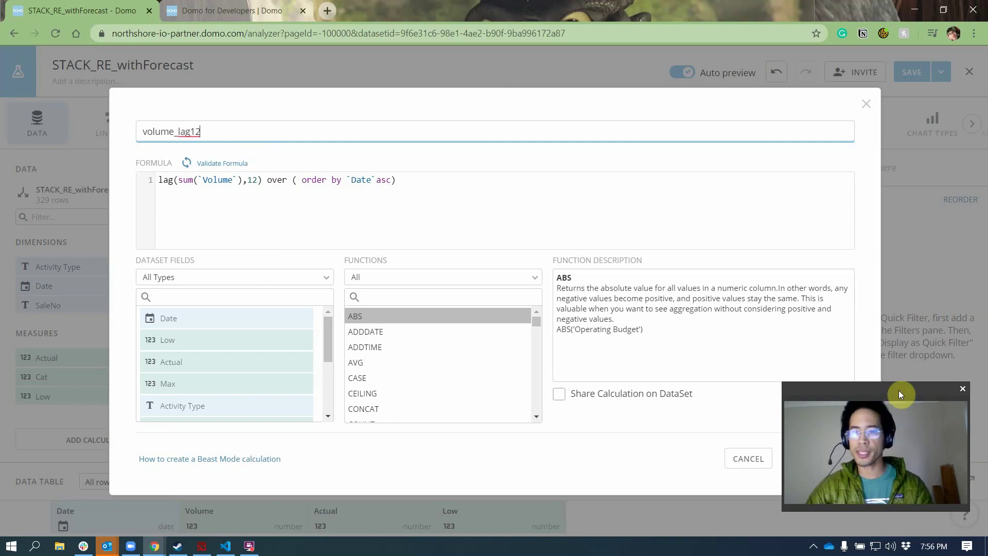
left_click_drag(862, 480, 870, 429)
Save the calculated field and place volume_lag12 in the table right after Volume.
left_click(845, 471)
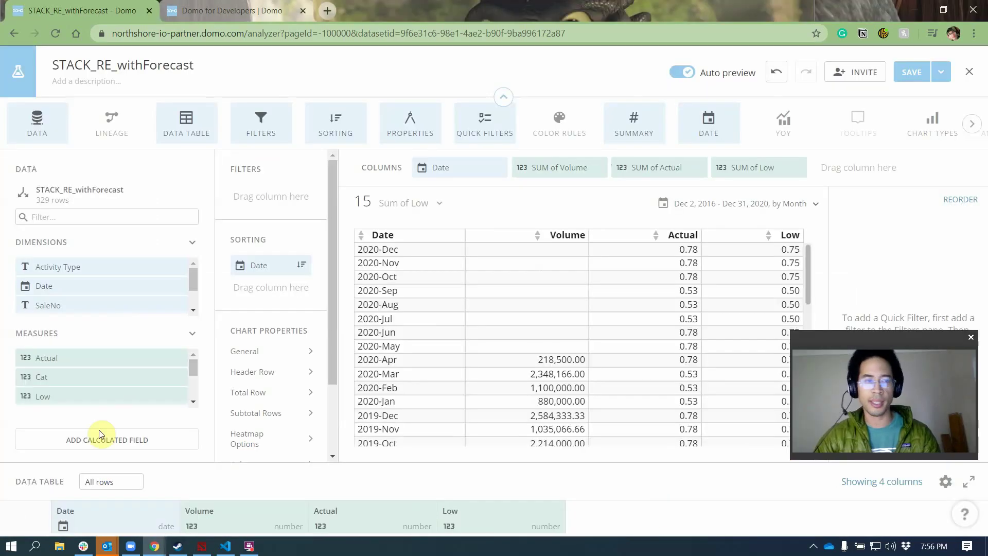
type("lag")
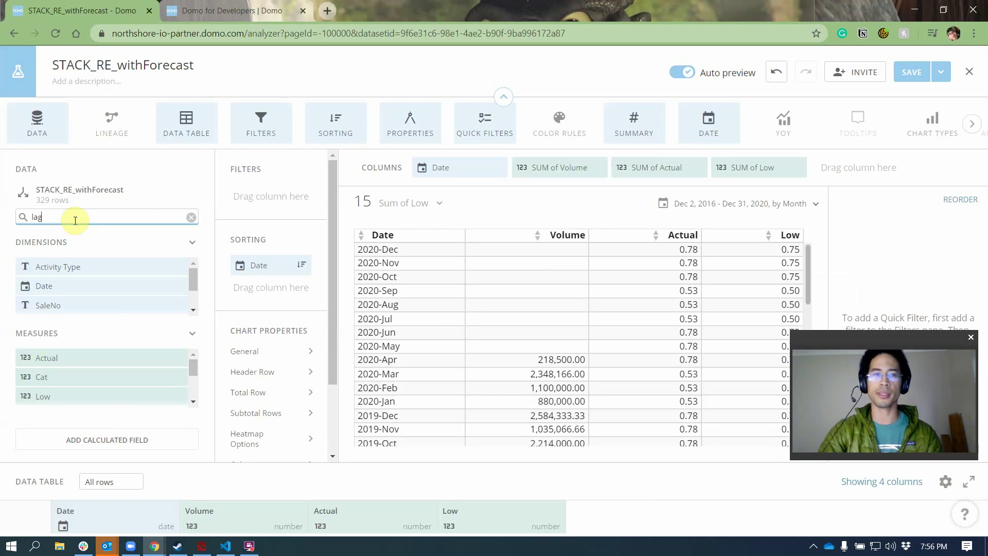
left_click_drag(75, 266, 610, 179)
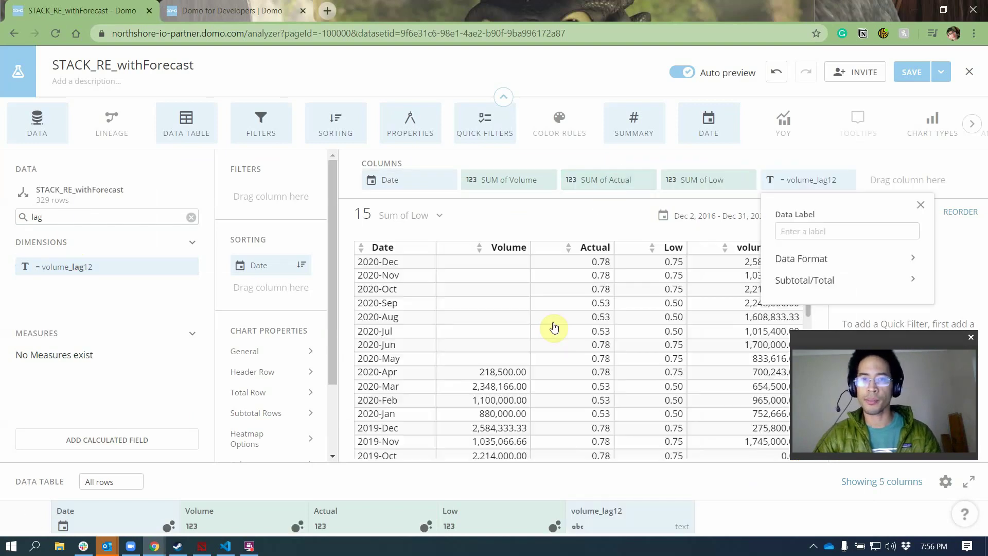
left_click(599, 219)
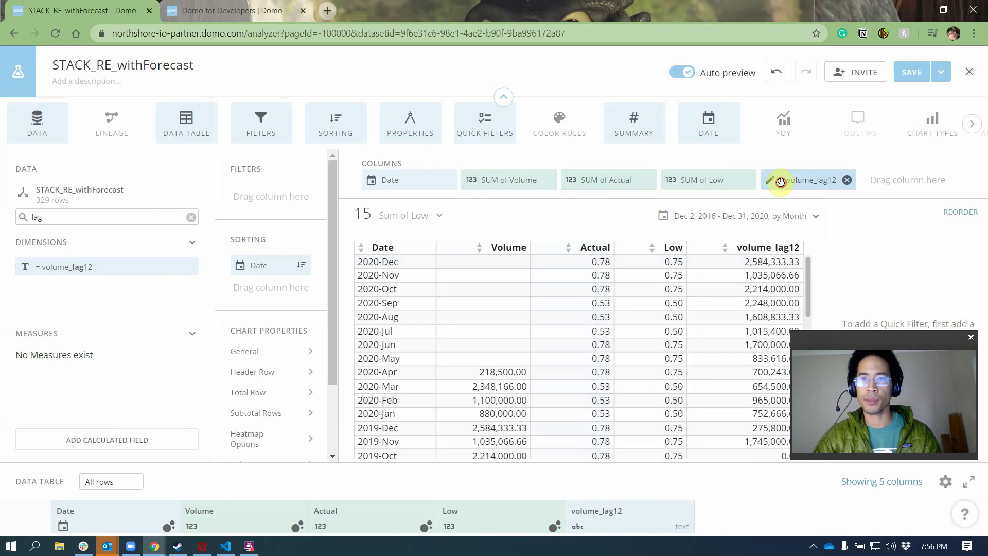
left_click_drag(783, 180, 579, 183)
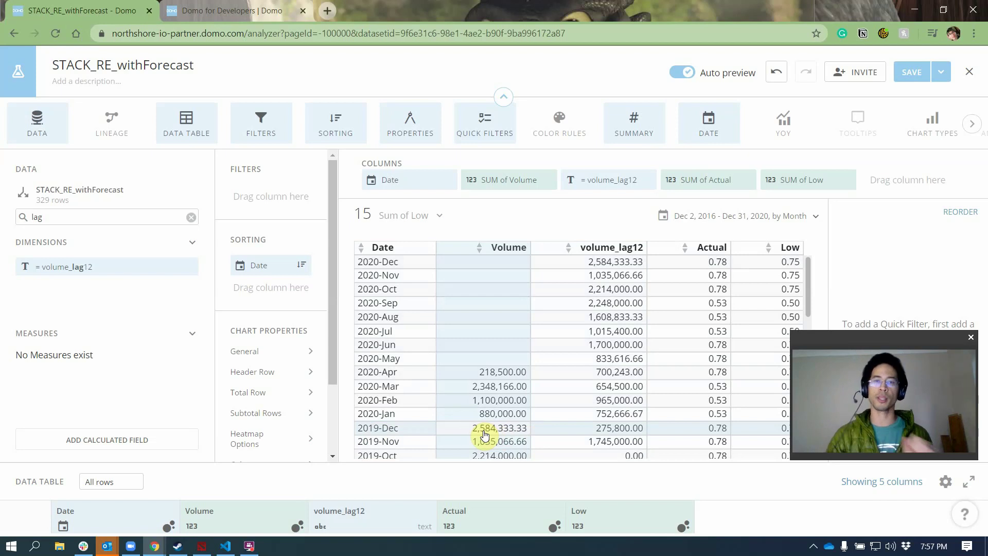
Relabel the volume_lag12 column 'Volume LY' and reopen its formula.
left_click(613, 182)
left_click(609, 232)
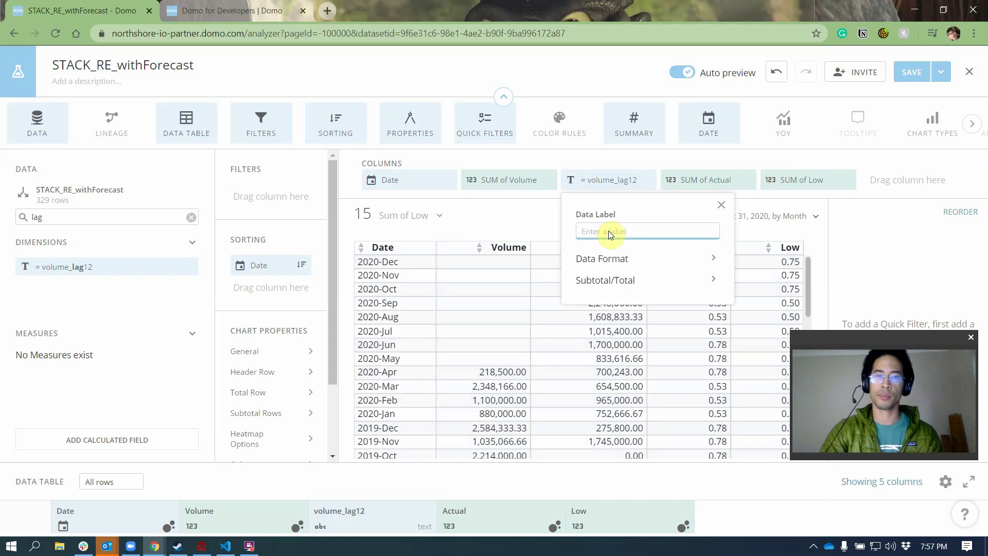
type("Volume LY")
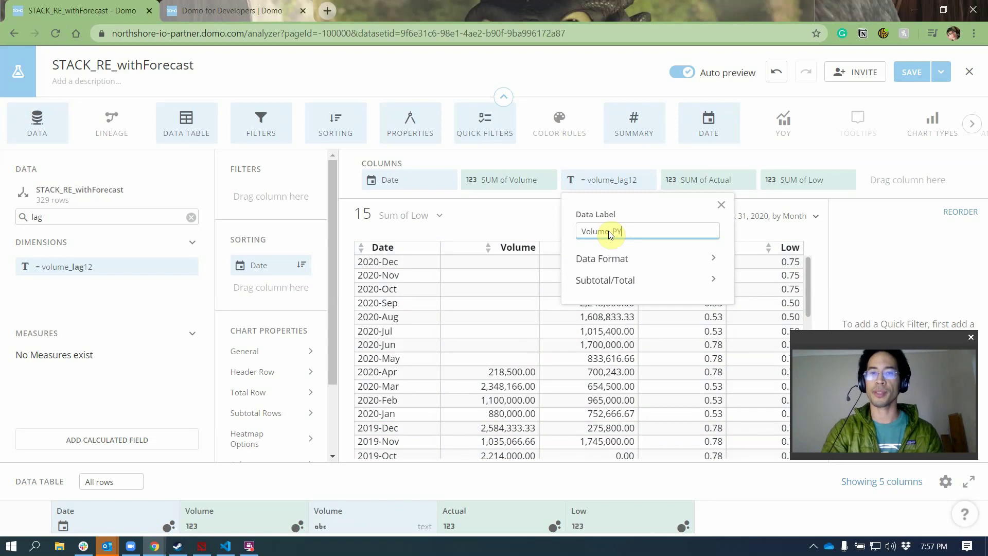
left_click(535, 222)
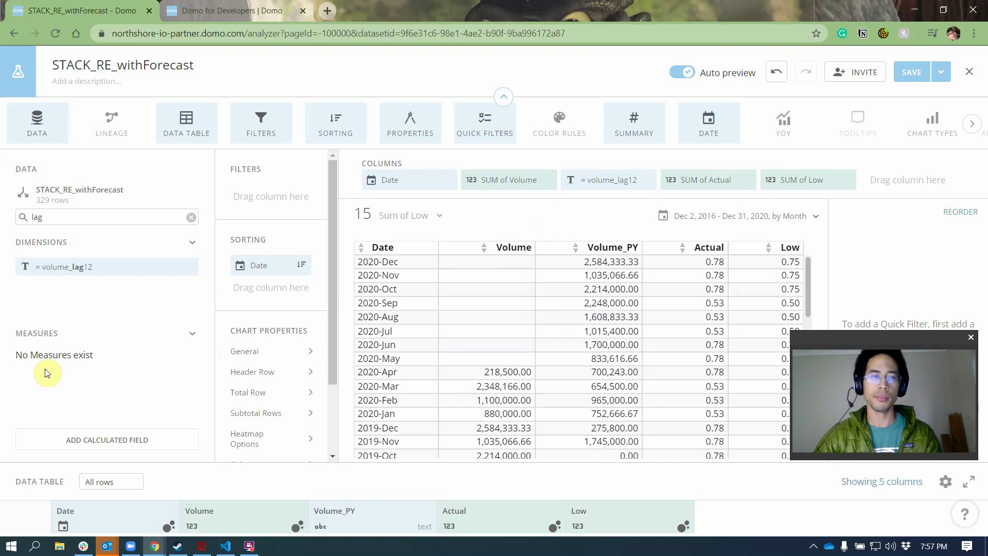
left_click(64, 258)
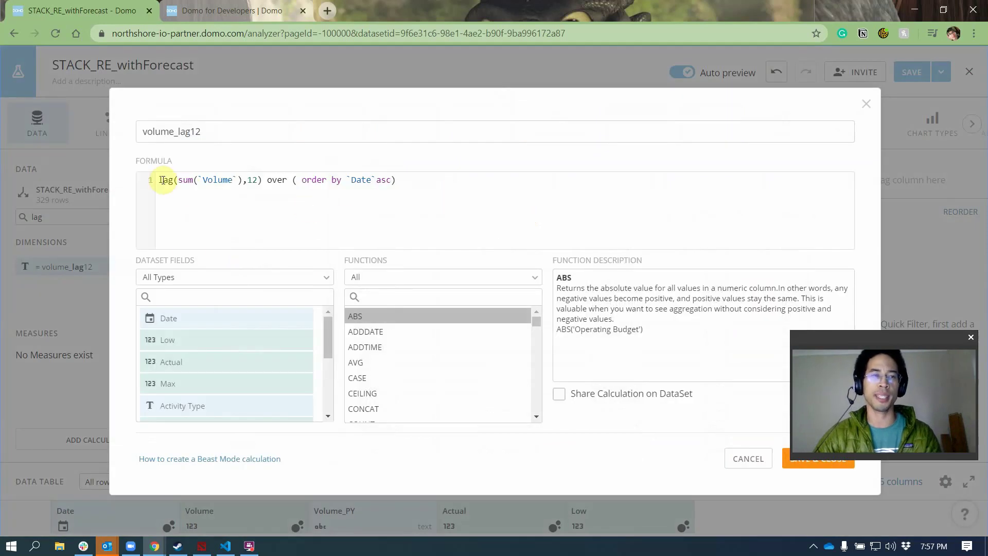
Copy the volume_lag12 lag formula and paste it into a new calculated field.
left_click_drag(179, 180, 242, 181)
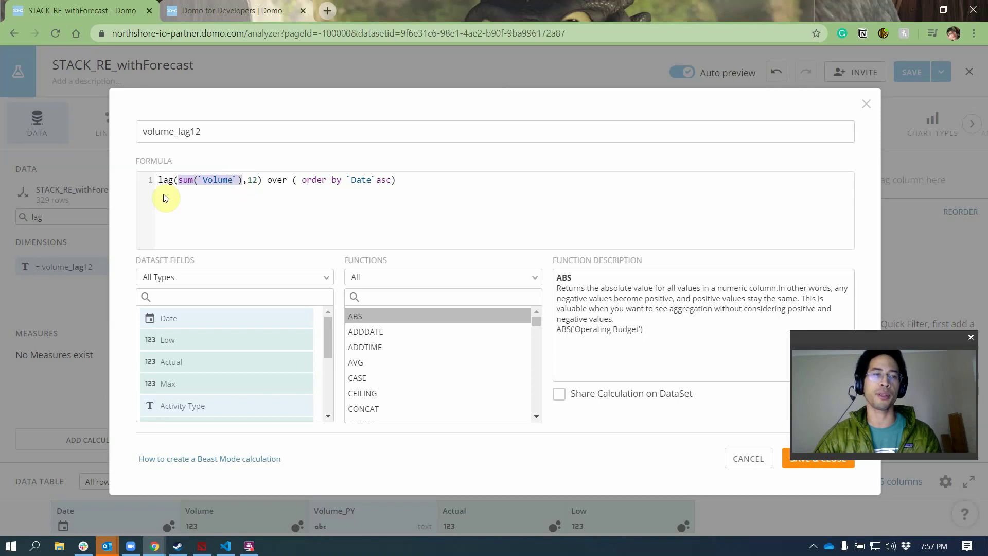
left_click_drag(159, 180, 262, 183)
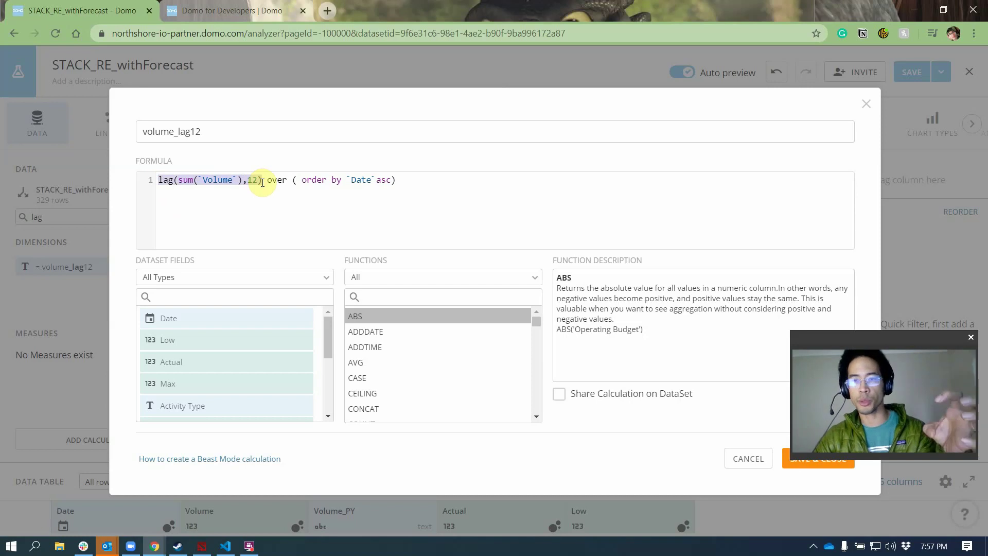
left_click(303, 179)
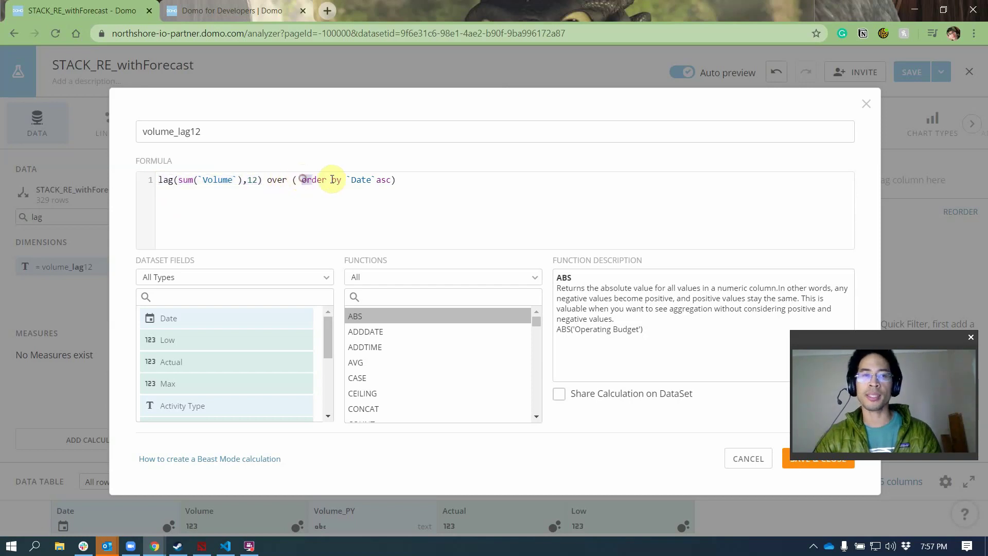
left_click_drag(332, 179, 392, 179)
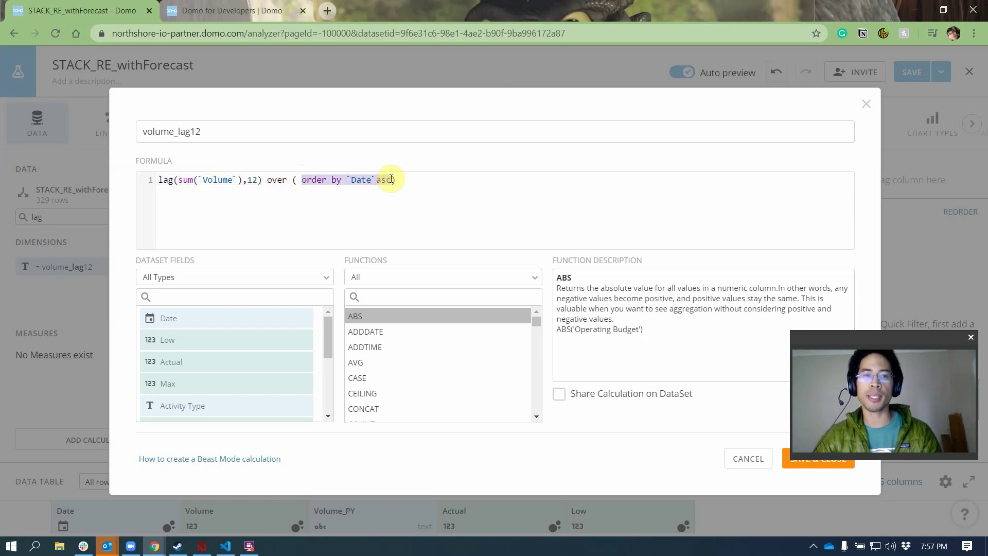
left_click(452, 195)
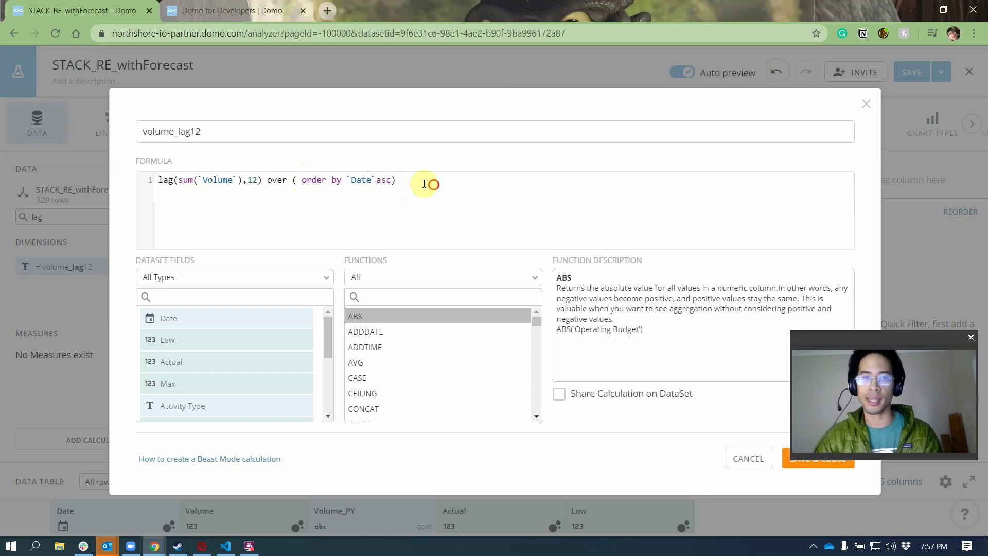
key("ctrl+a")
key("ctrl+c")
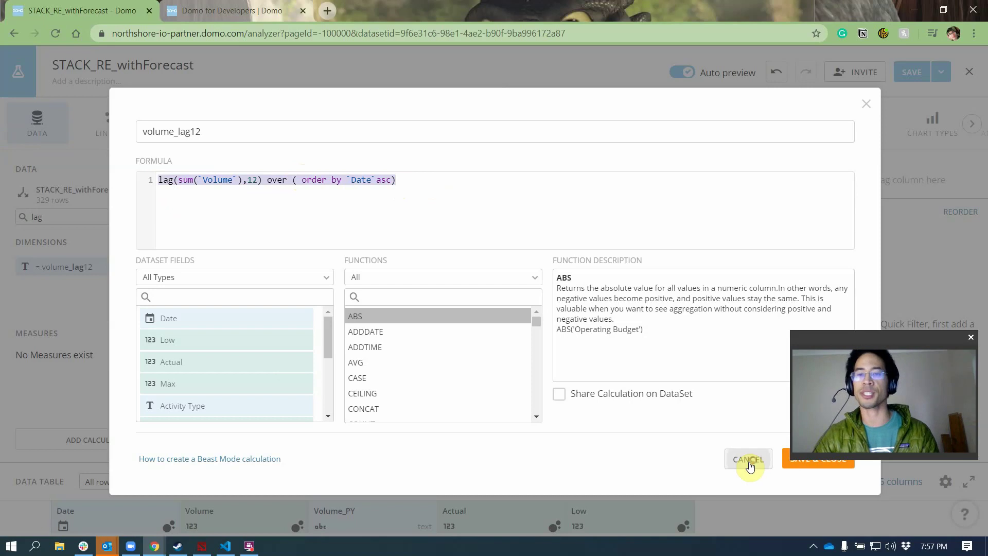
left_click(768, 455)
left_click(75, 440)
key("ctrl+v")
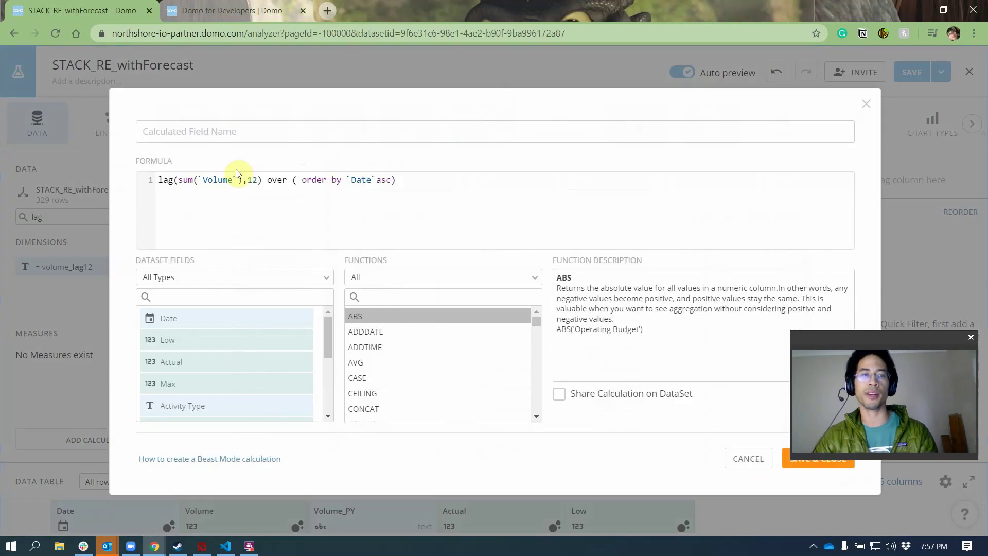
Name the field Forecast_Exp, append * sum(`Actual`) to the formula, validate and save it.
left_click(213, 135)
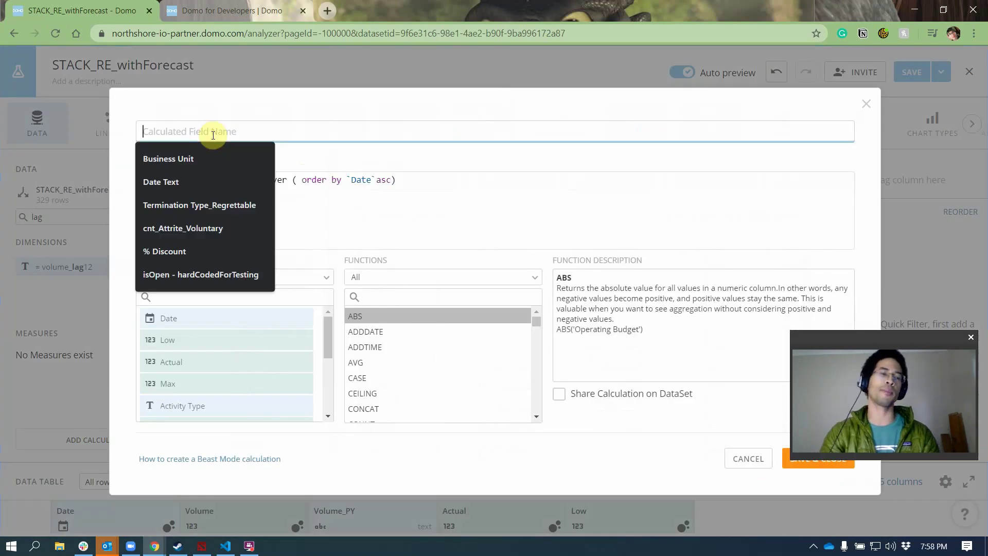
type("Forecast_Actual")
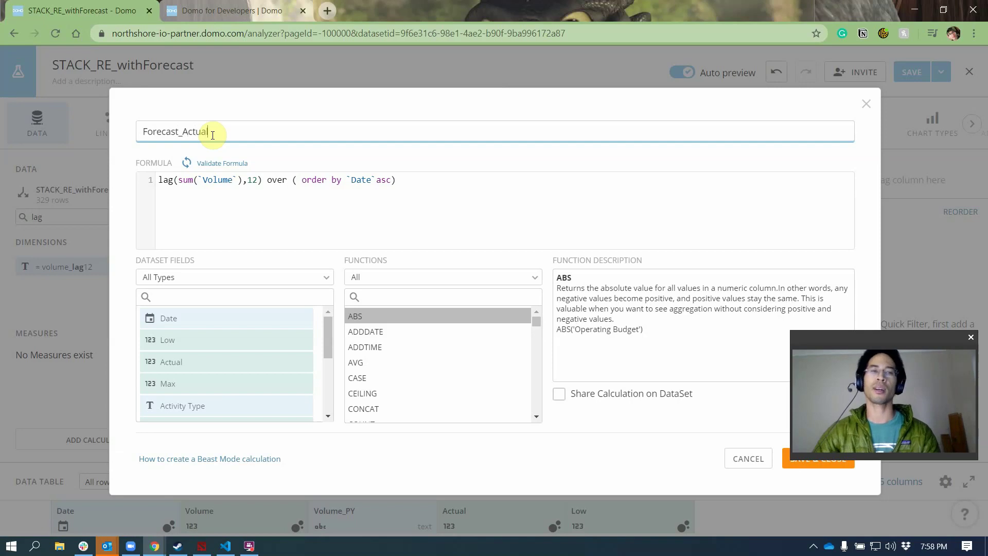
key("BackSpace")
key("BackSpace")
key("BackSpace")
key("BackSpace")
key("BackSpace")
key("BackSpace")
type("Exp")
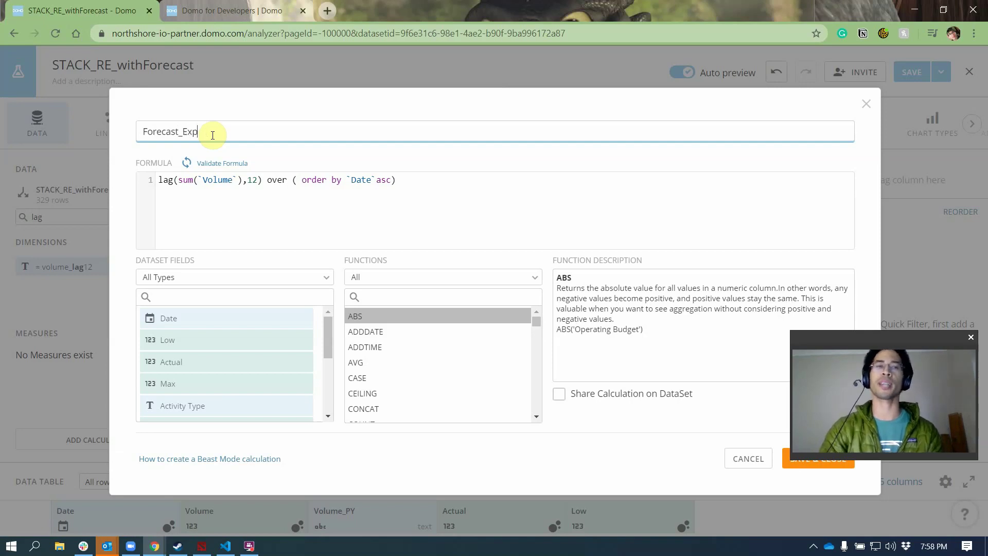
left_click(422, 193)
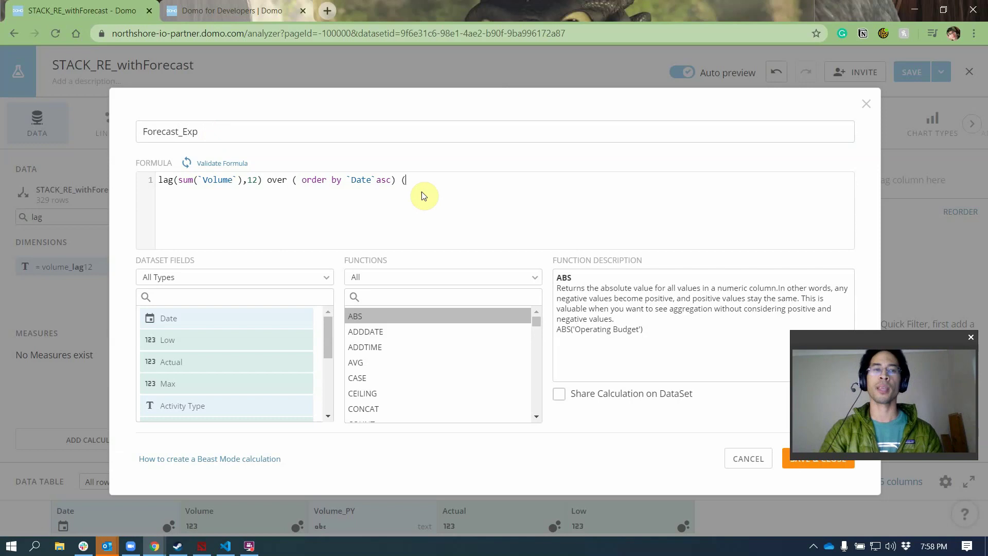
type("*")
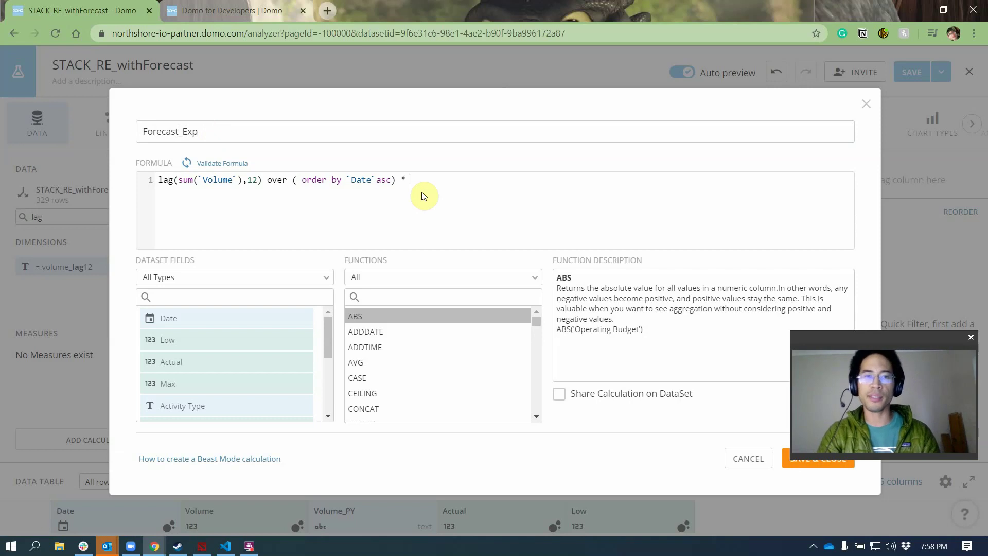
type(" sum(")
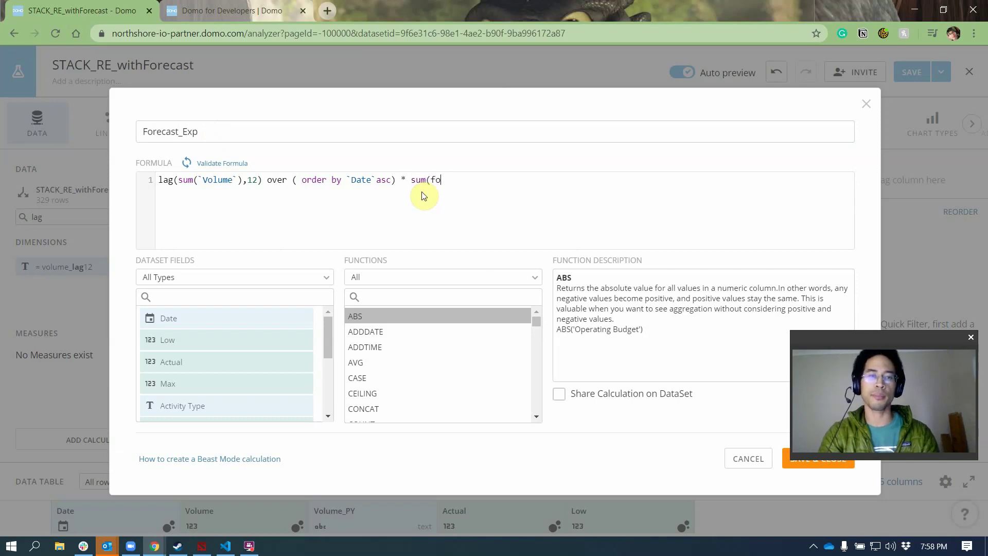
type("ac")
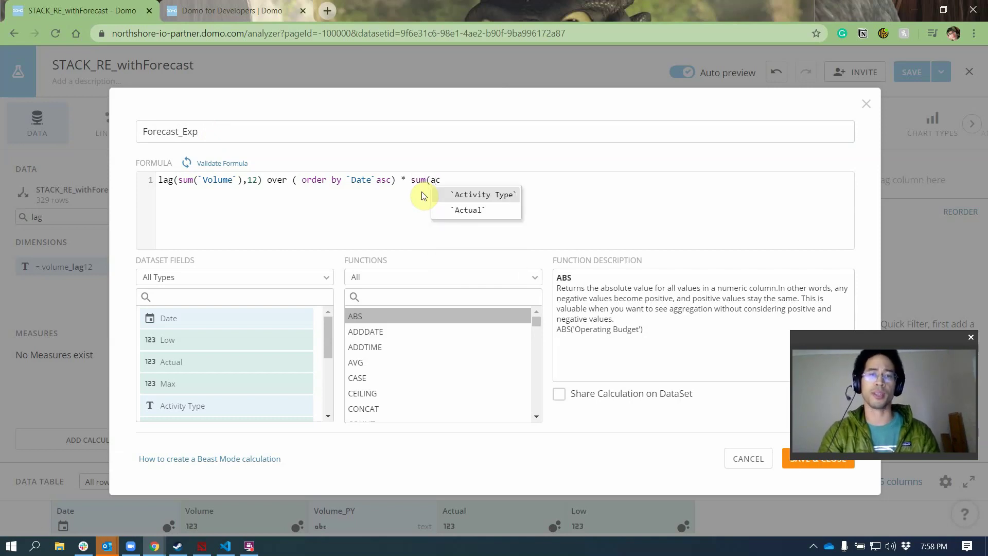
key("Down")
key("Return")
type(")")
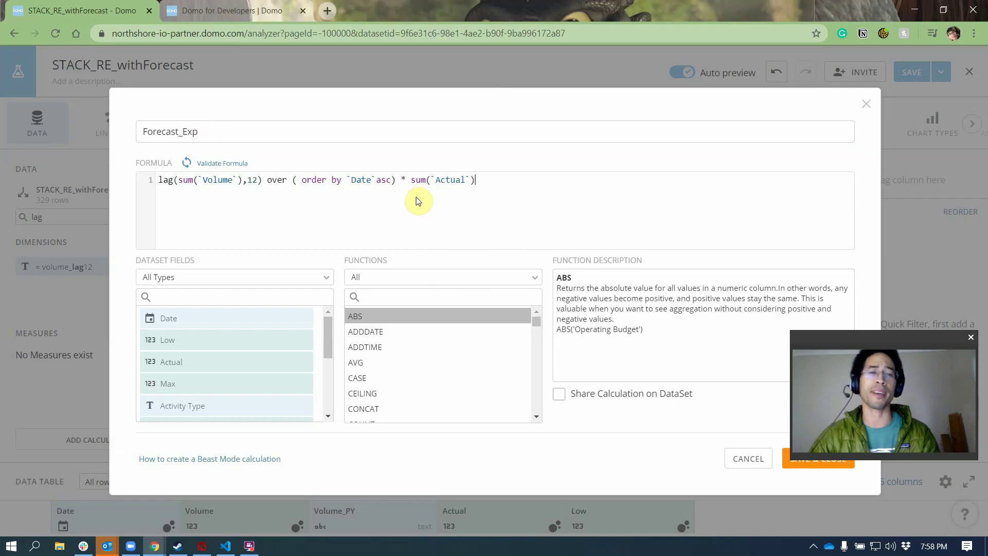
left_click(221, 163)
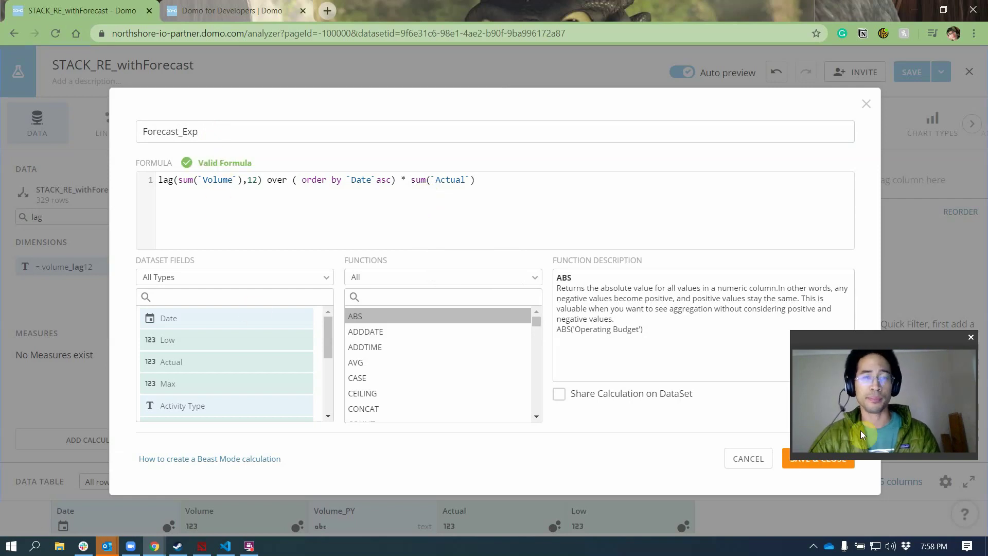
left_click(819, 465)
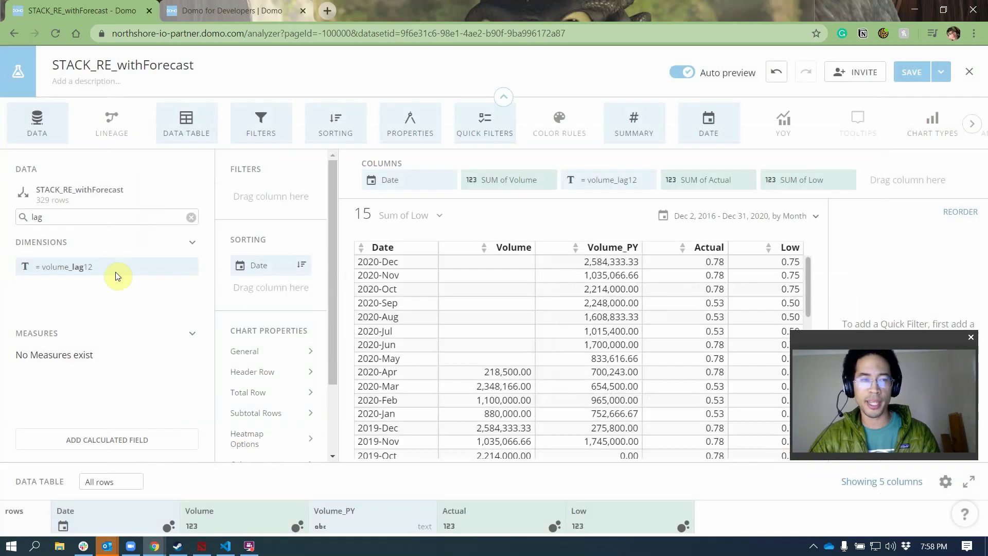
Add Forecast_Exp to the table columns ahead of Actual, then remove the Low and Actual columns.
double_click(84, 217)
type("fore")
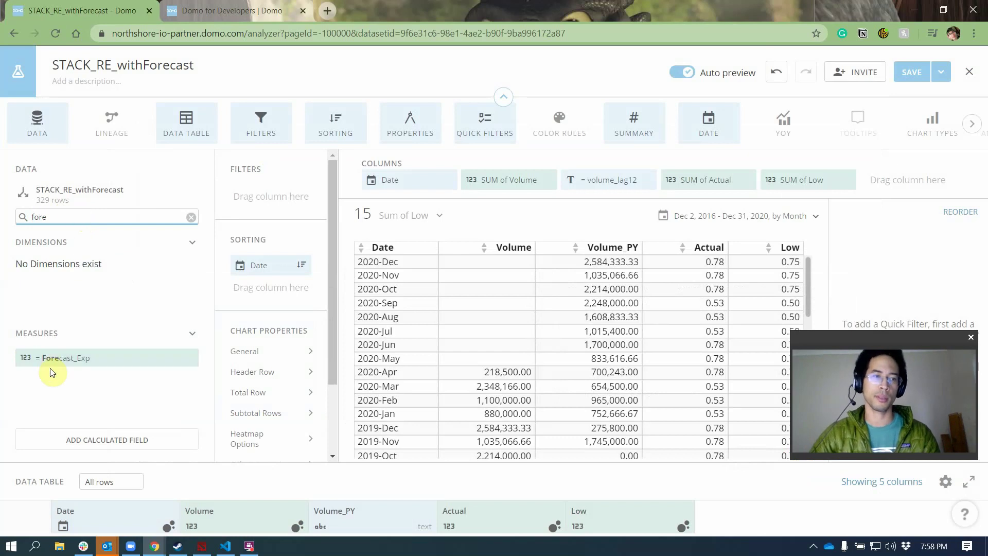
left_click_drag(51, 362, 674, 181)
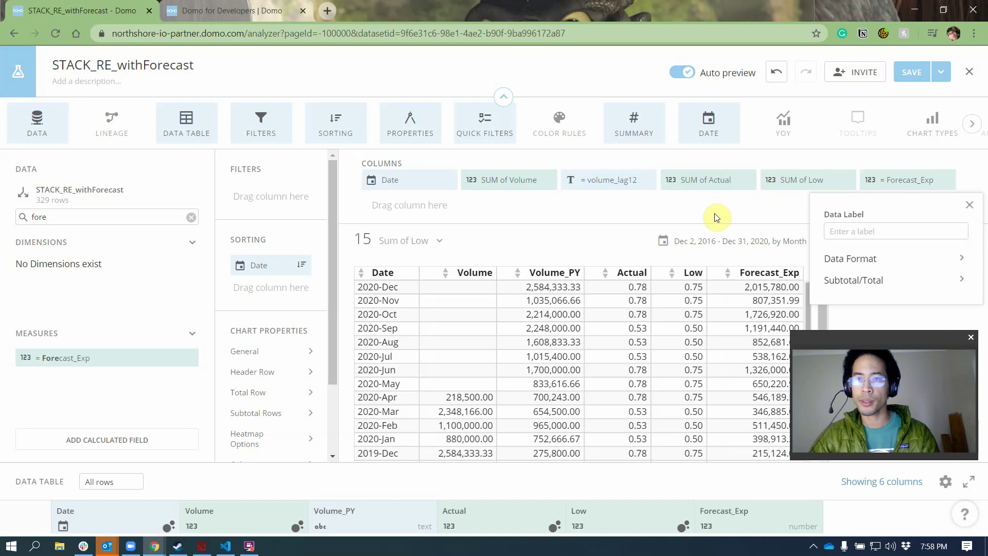
left_click_drag(879, 186, 700, 184)
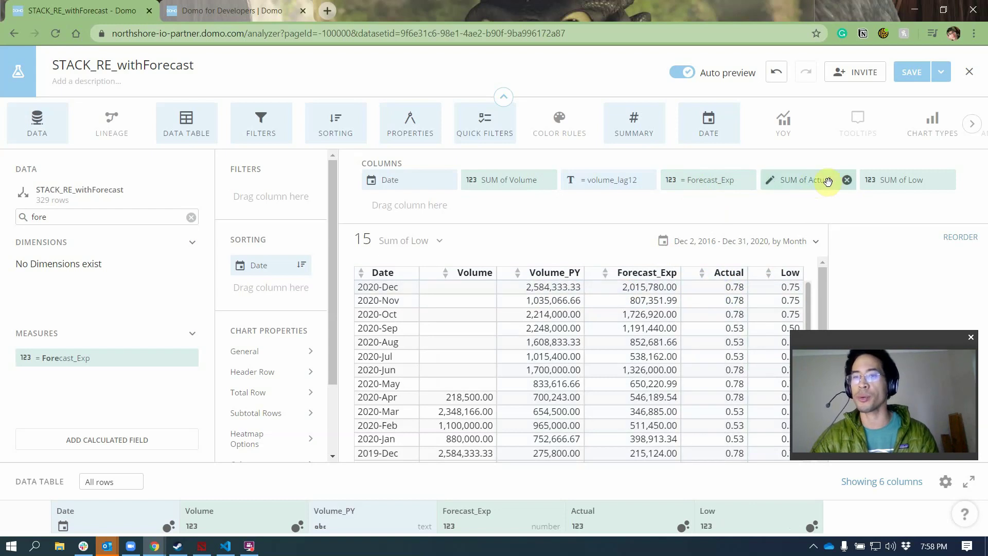
left_click(950, 180)
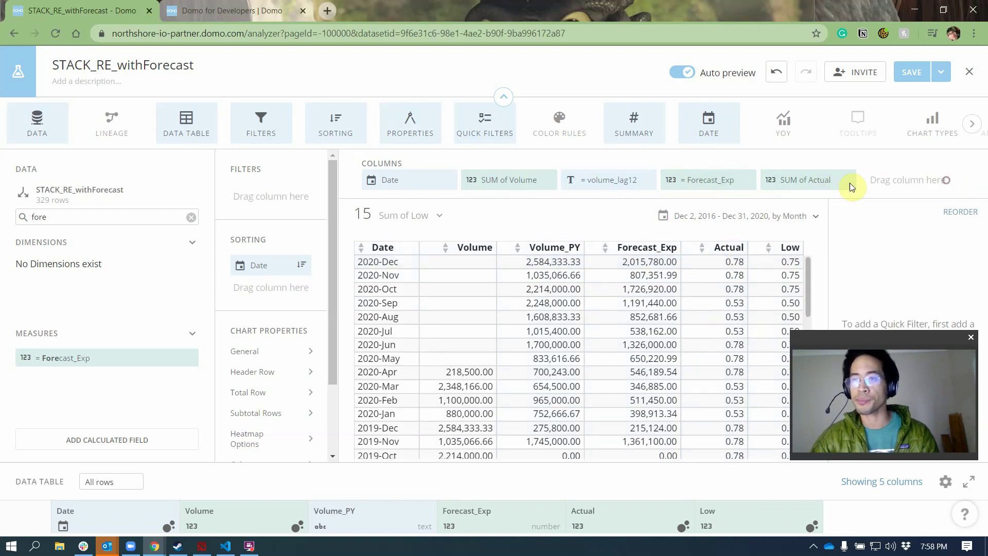
left_click(850, 179)
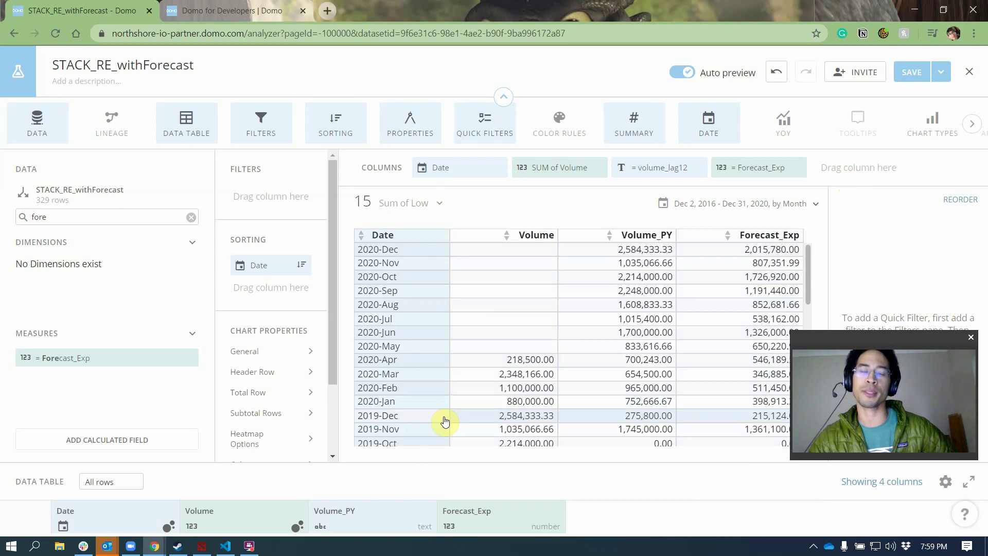
Save the STACK_RE_withForecast card, dismiss the alert suggestion, and choose Save and Close.
left_click(902, 74)
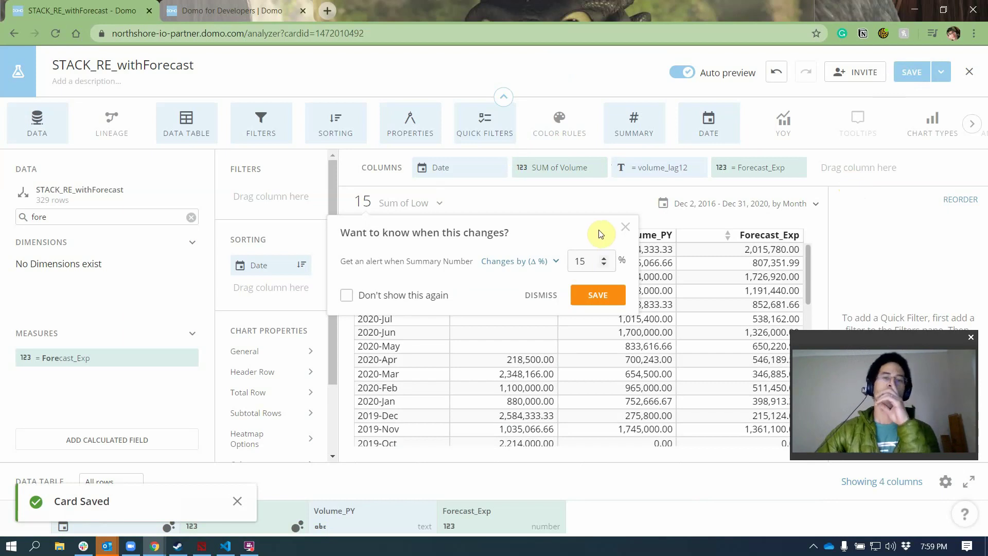
left_click(625, 228)
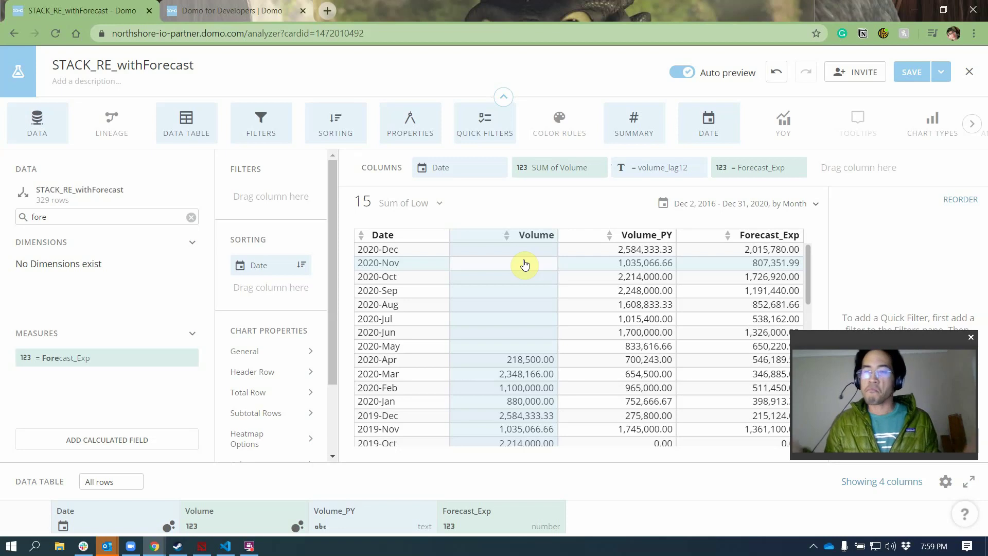
left_click(941, 72)
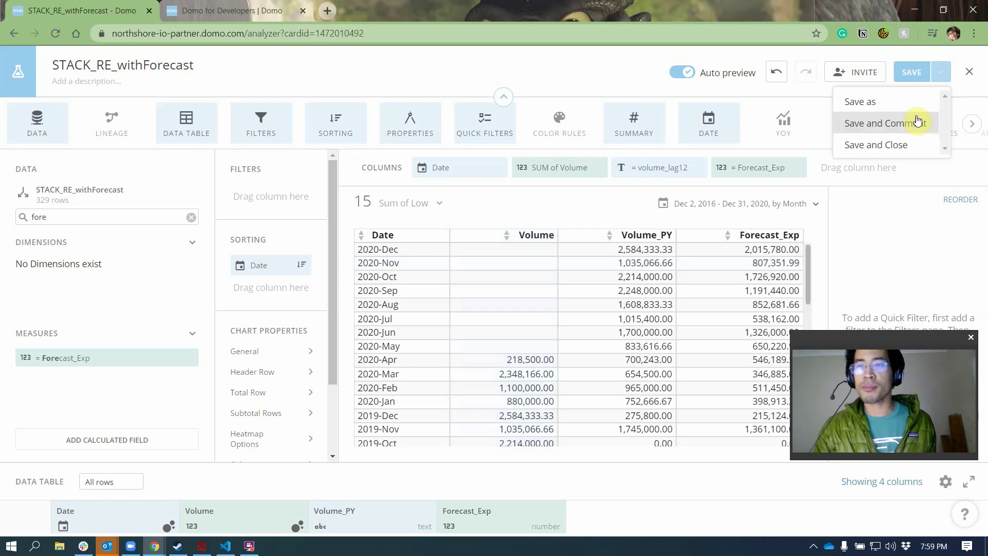
left_click(908, 145)
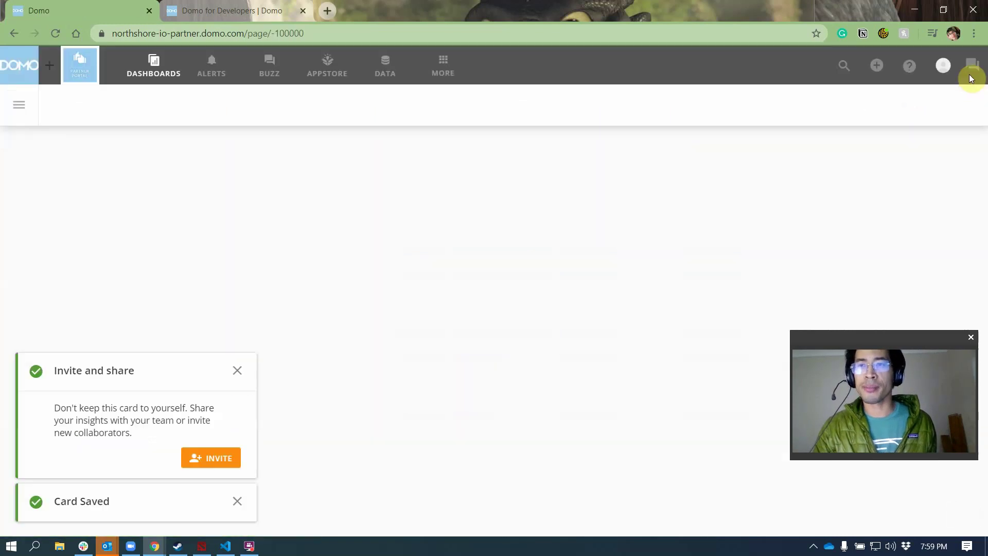
Open the JW_RE_Forecast webform dataset in the data editor.
left_click(385, 67)
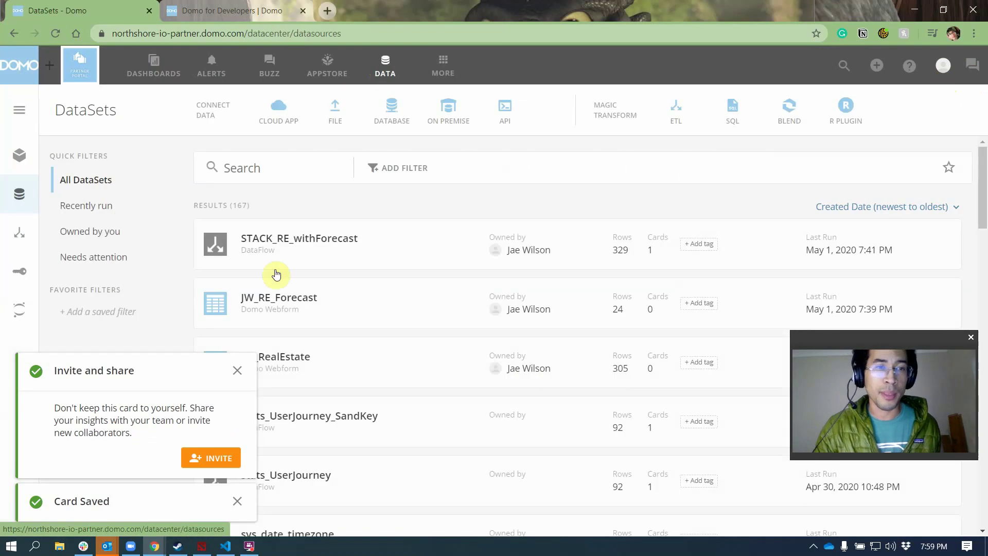
scroll(325, 309, "down", 1)
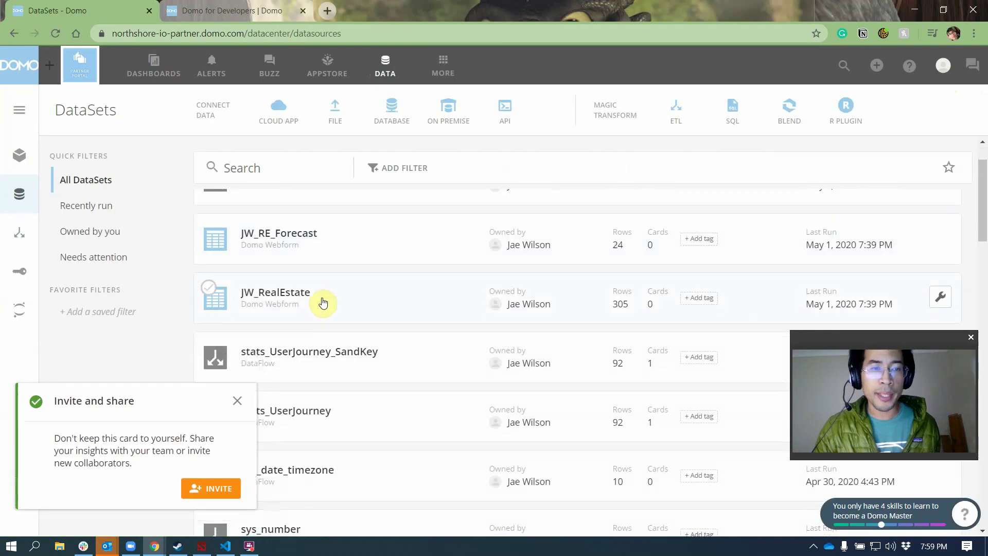
left_click(338, 238)
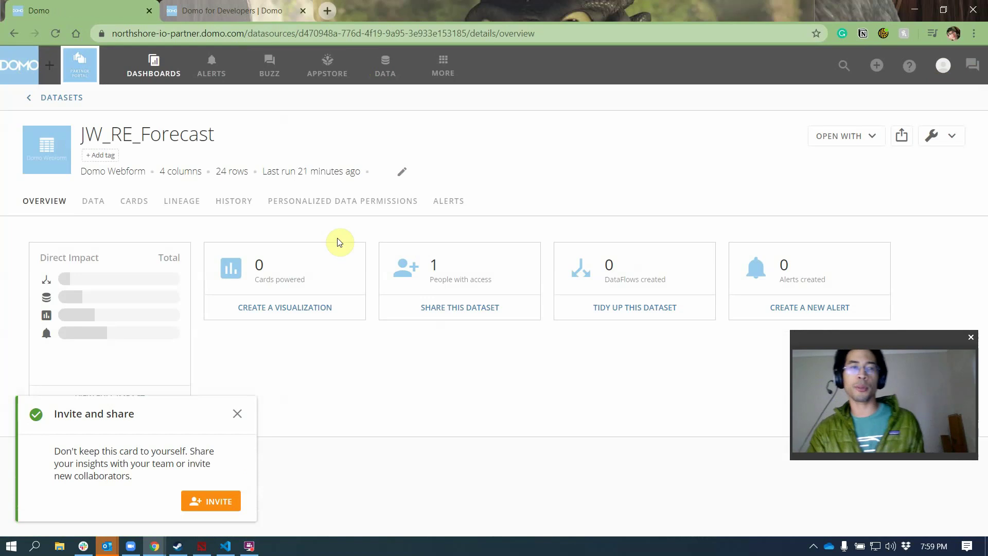
left_click(933, 136)
left_click(881, 214)
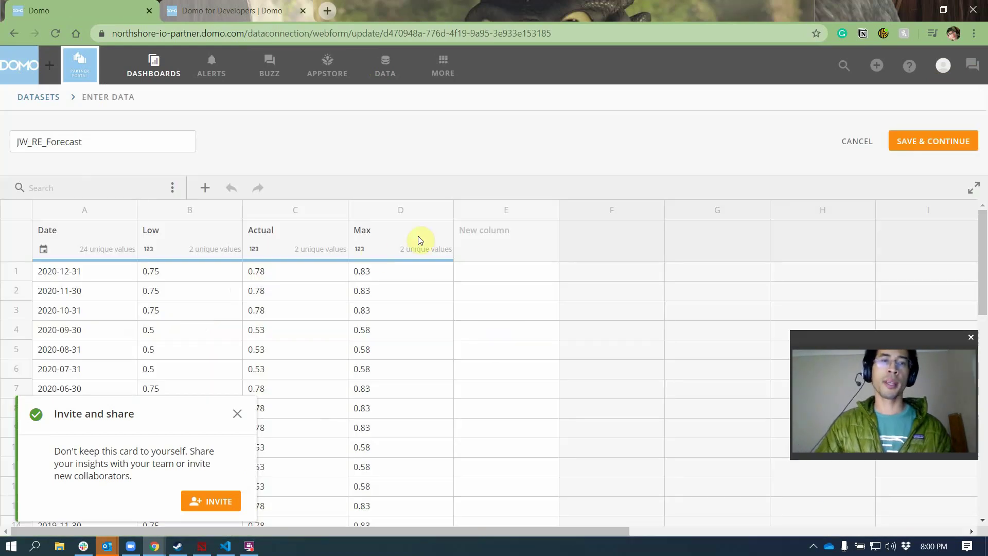
Name column E ForecastPeriod and enter 2020_Q1 in its first row.
left_click(477, 230)
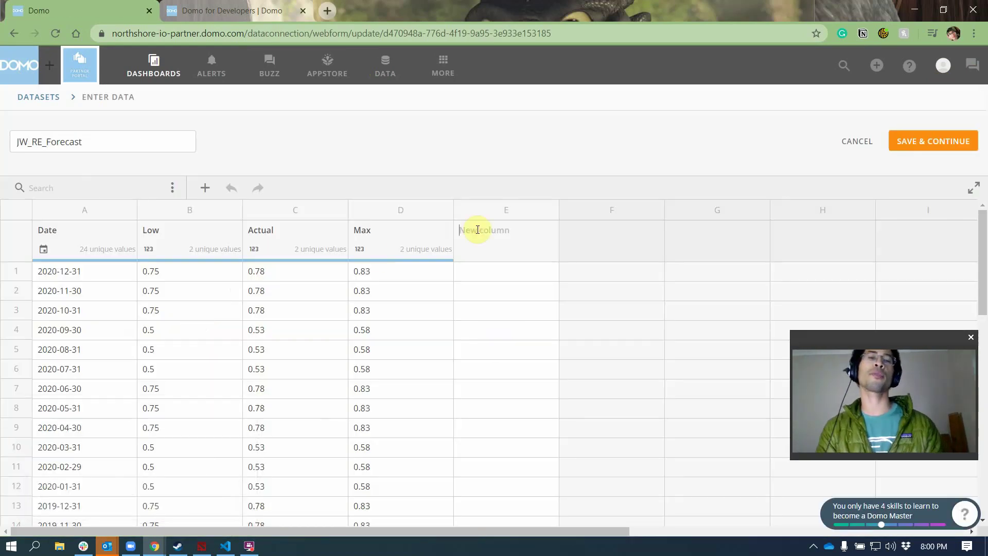
type("ForecastPeriod")
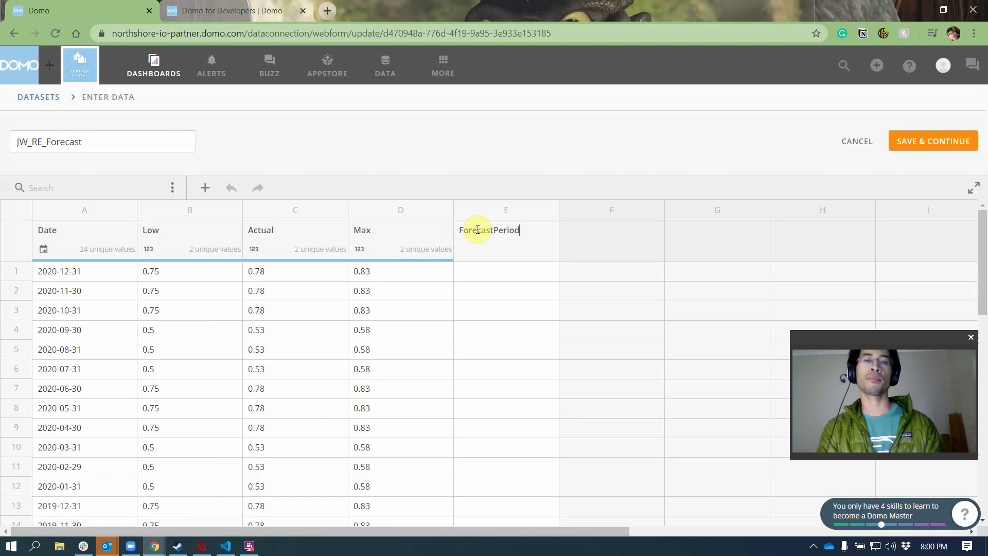
key("Return")
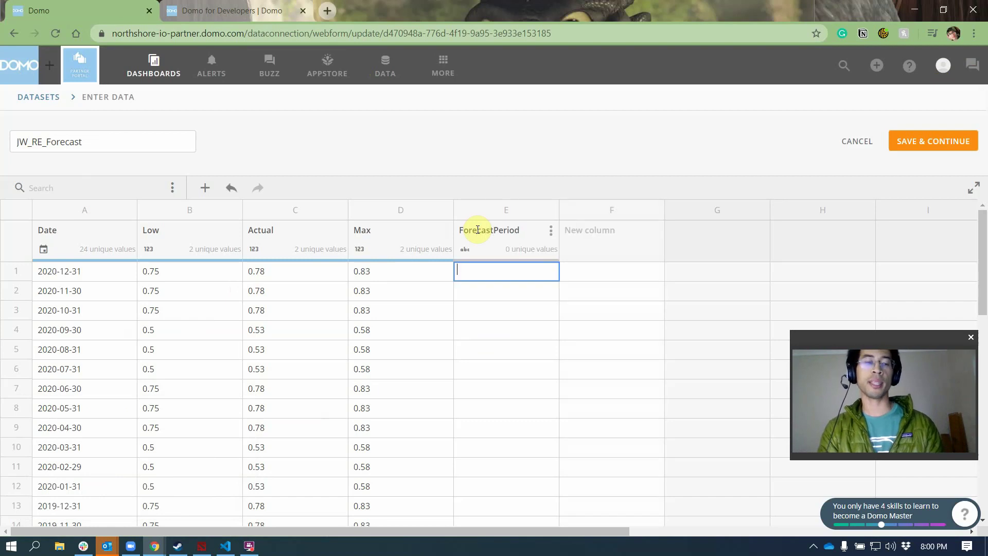
type("20201")
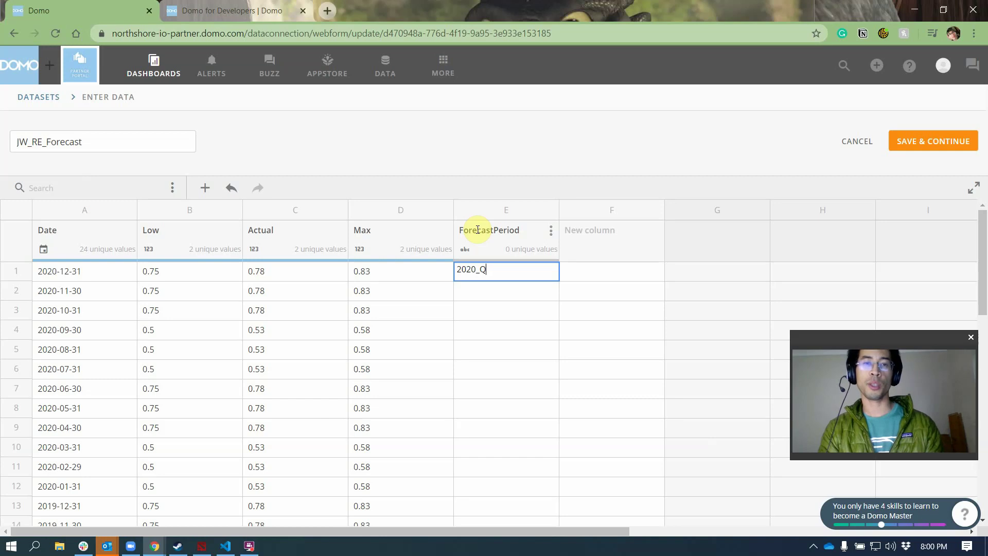
type("Q1")
key("Return")
Fill 2020_Q1 down all 24 ForecastPeriod rows and select the most recent rows.
left_click(509, 271)
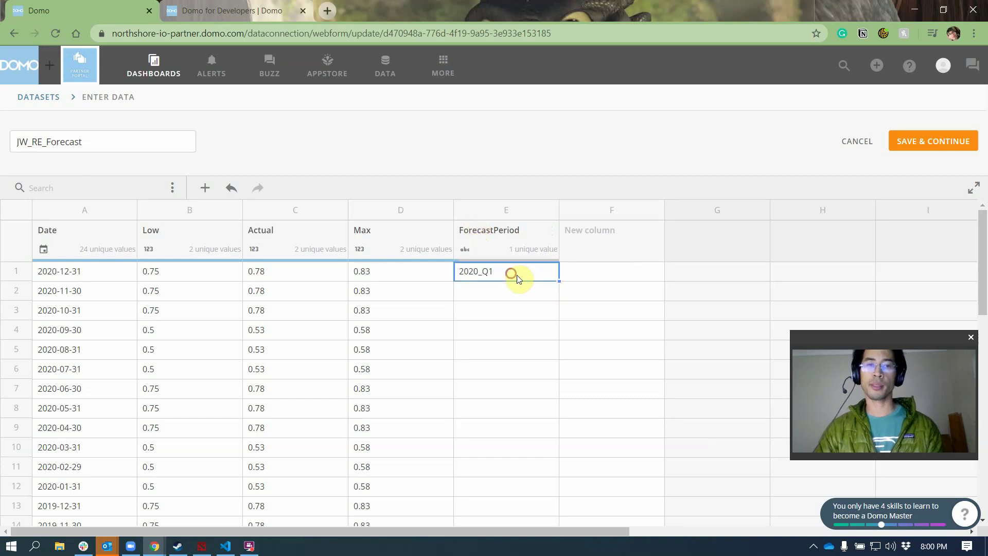
left_click_drag(558, 280, 506, 373)
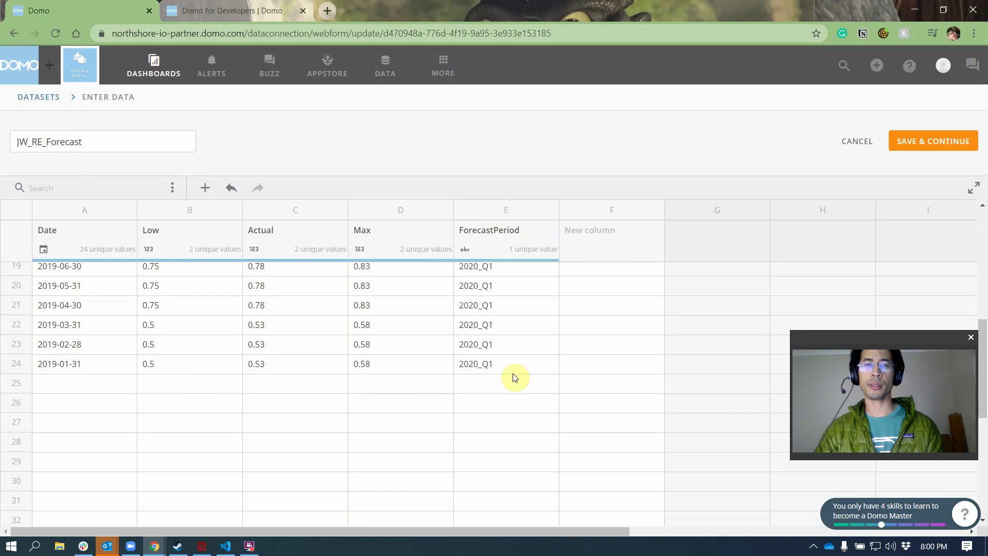
key("shift+Left")
key("shift+Left")
key("shift+Left")
key("shift+Up")
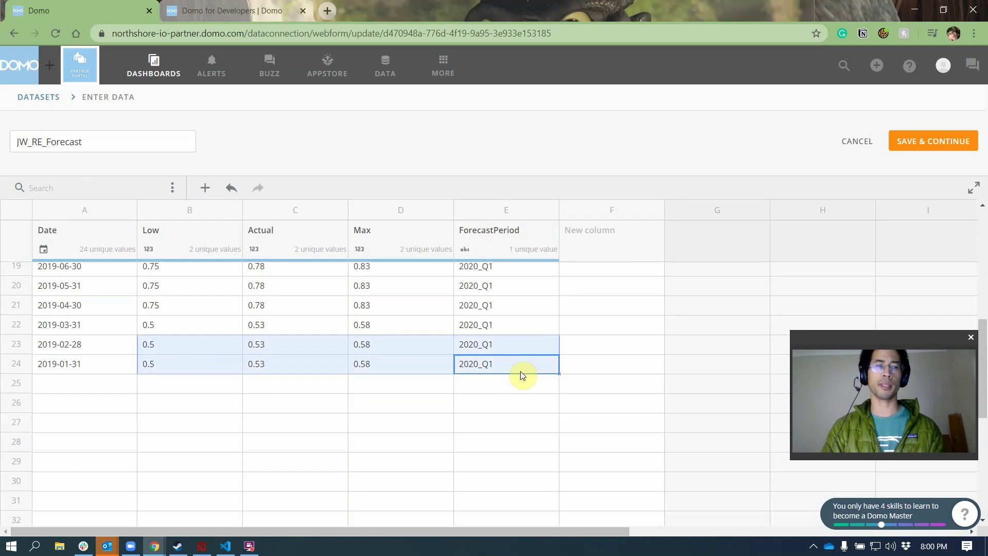
key("shift+Left")
key("shift+Up")
key("shift+Up")
key("shift+Up")
scroll(520, 372, "up", 6)
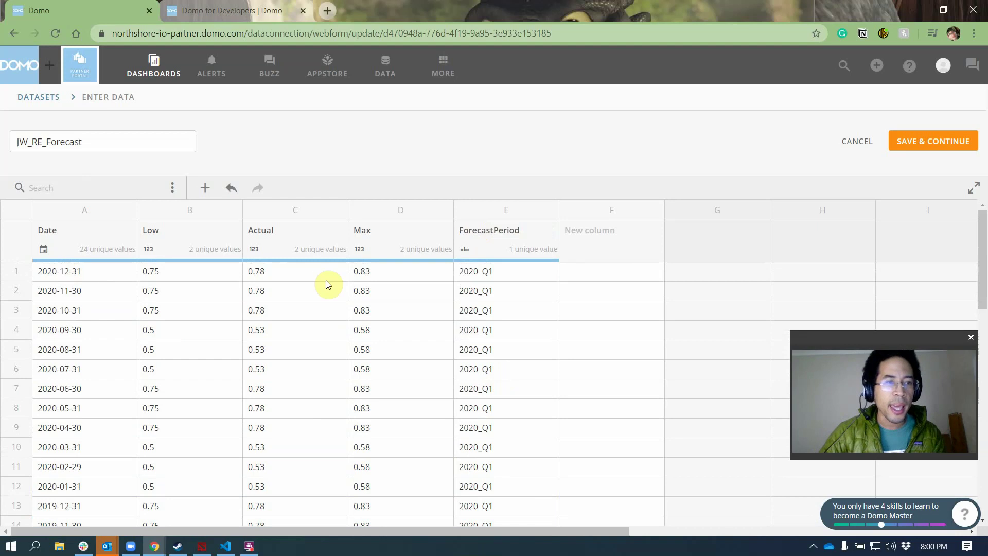
left_click_drag(505, 273, 106, 495)
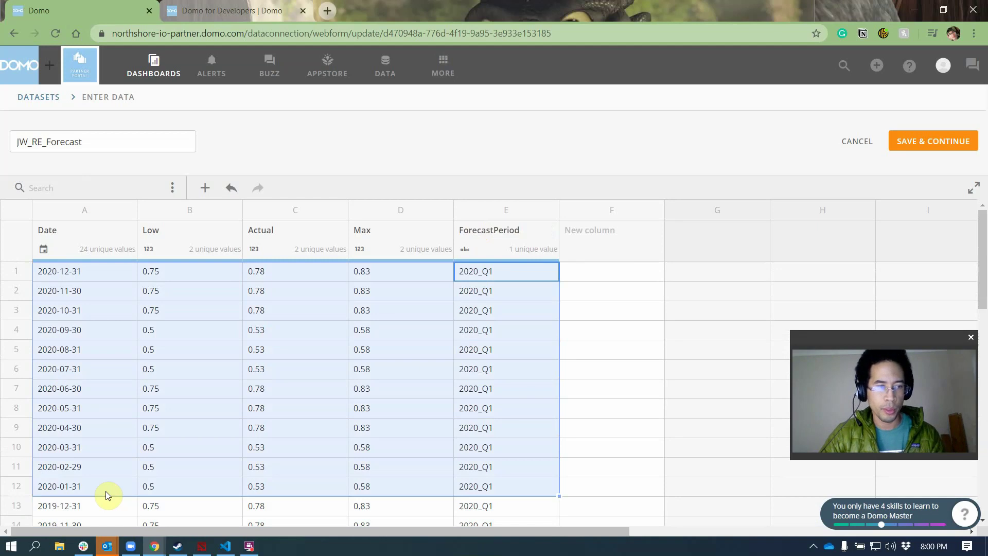
Copy the eight most recent rows down to 2020-05-31 and paste them at row 25.
left_click(82, 394)
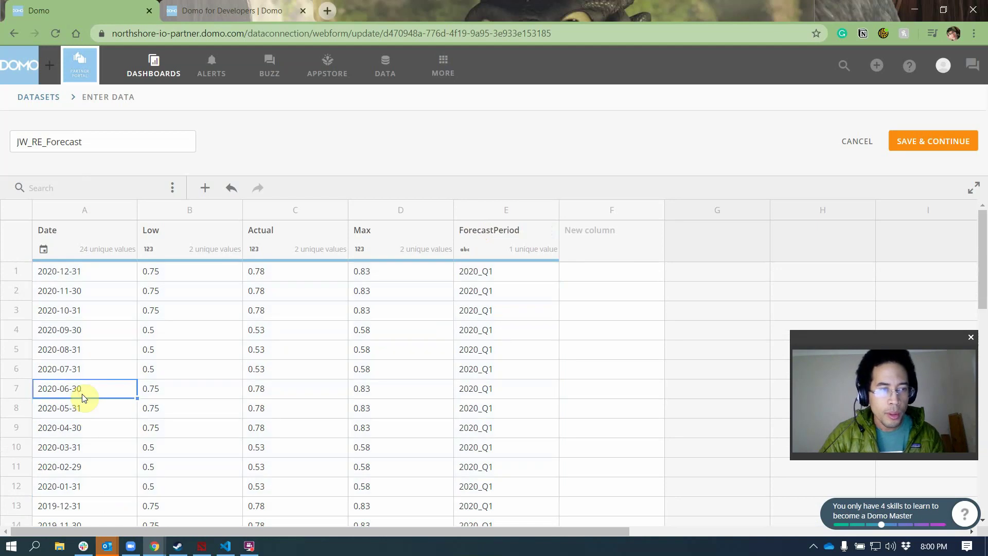
left_click(106, 412)
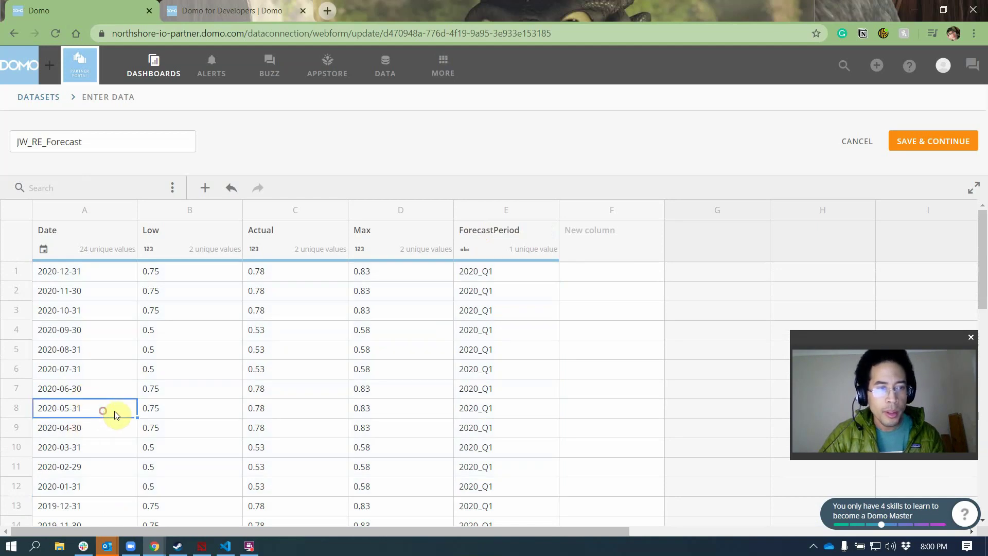
left_click(515, 413)
left_click_drag(406, 399, 75, 281)
key("ctrl+c")
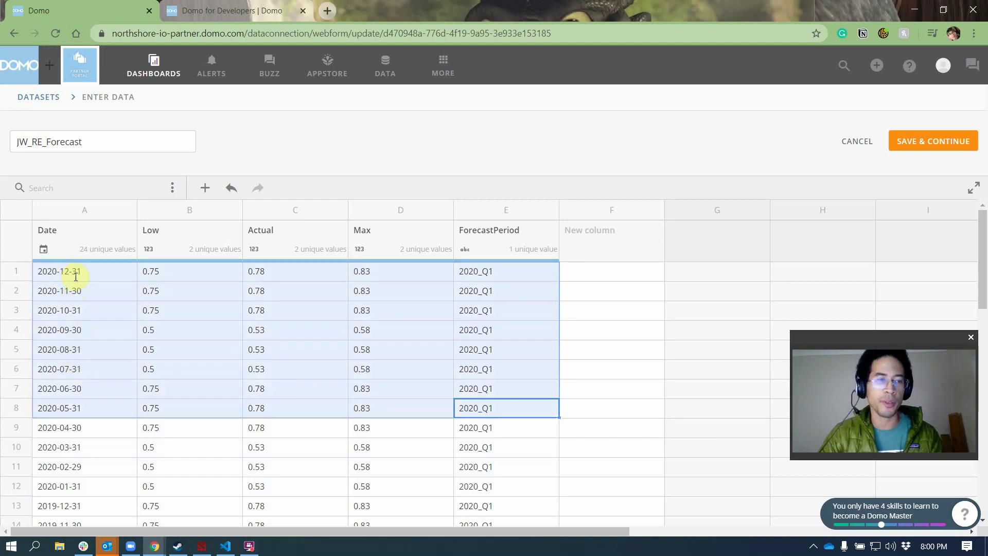
scroll(88, 326, "down", 12)
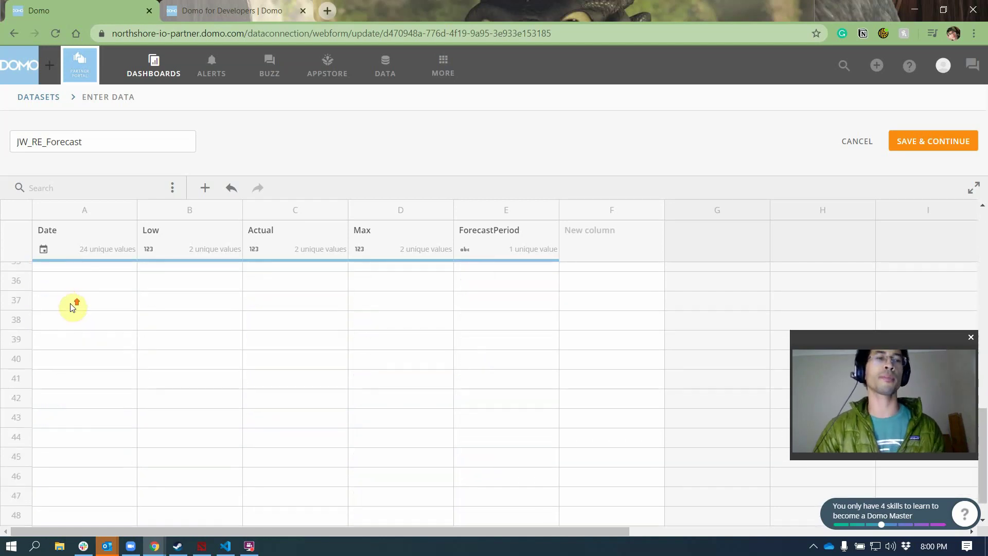
scroll(72, 305, "up", 6)
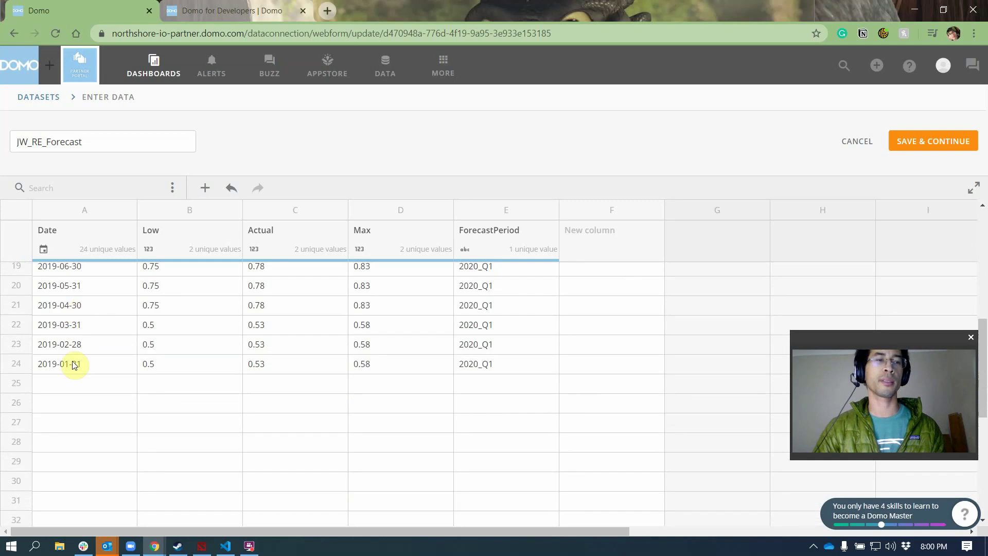
left_click(67, 383)
key("ctrl+v")
Change the pasted ForecastPeriod to 2020_Q2 and fill it down through row 32.
left_click(515, 371)
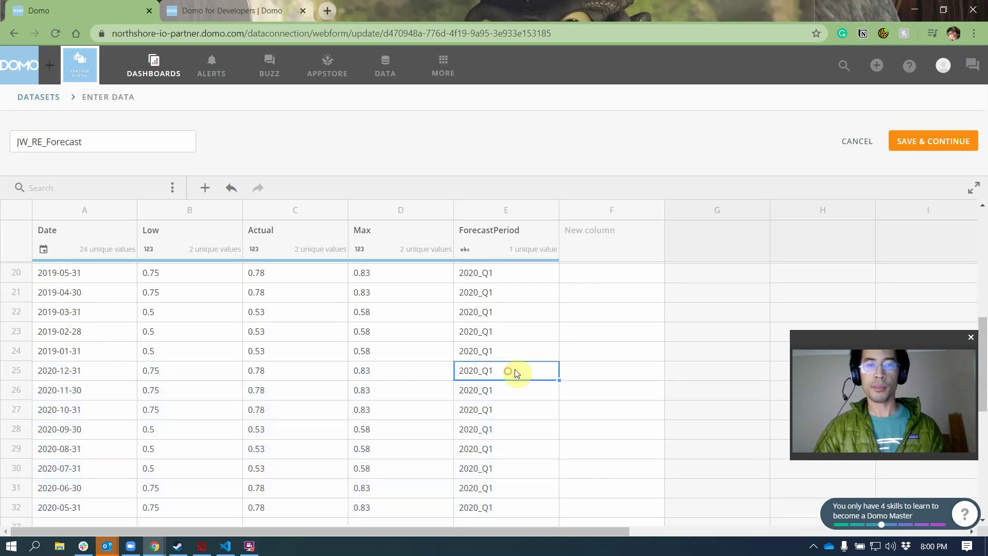
double_click(518, 370)
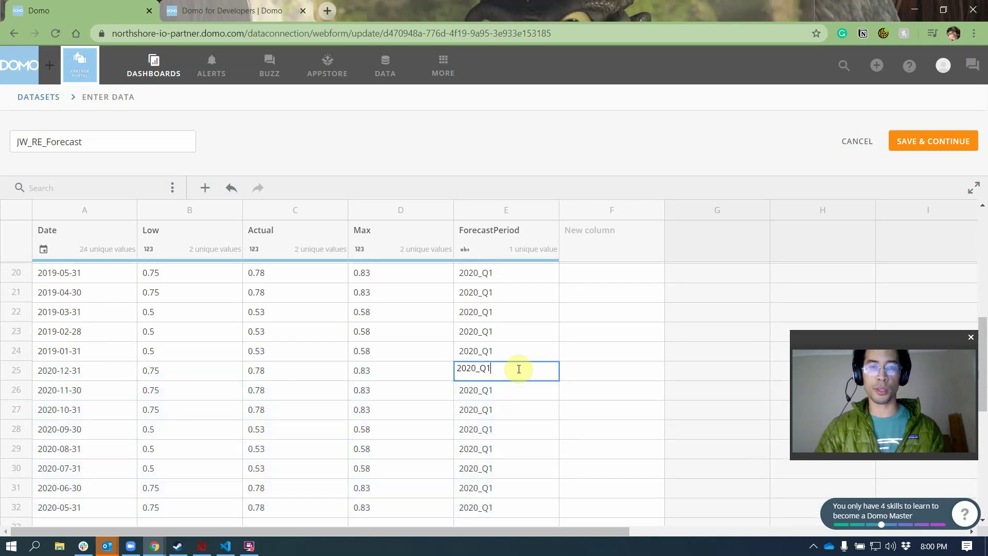
key("Return")
left_click(517, 368)
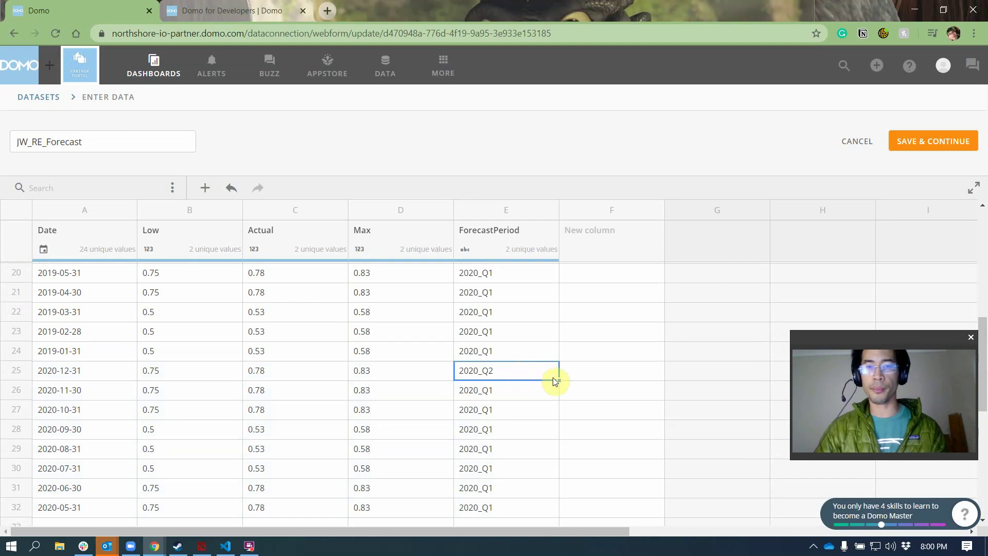
left_click_drag(559, 379, 542, 417)
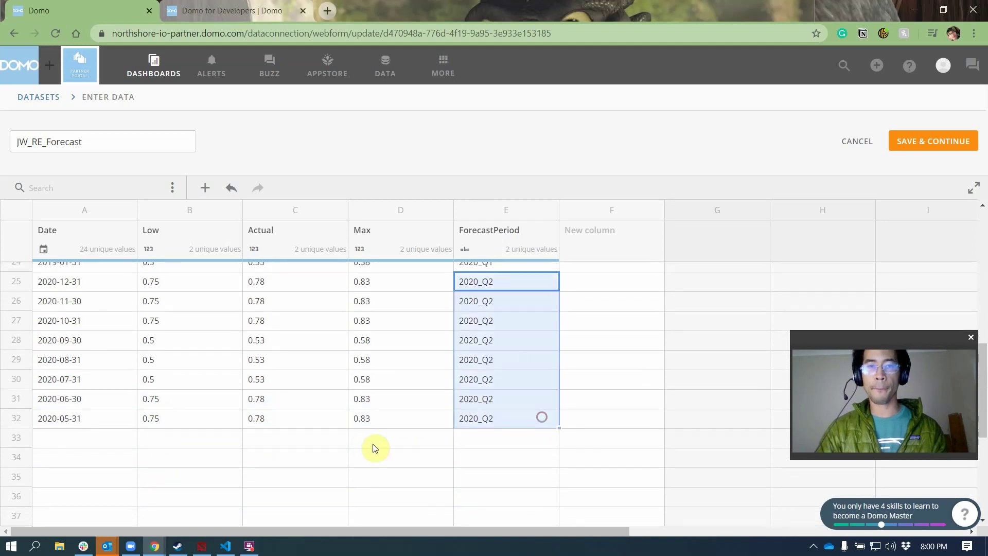
scroll(309, 440, "up", 3)
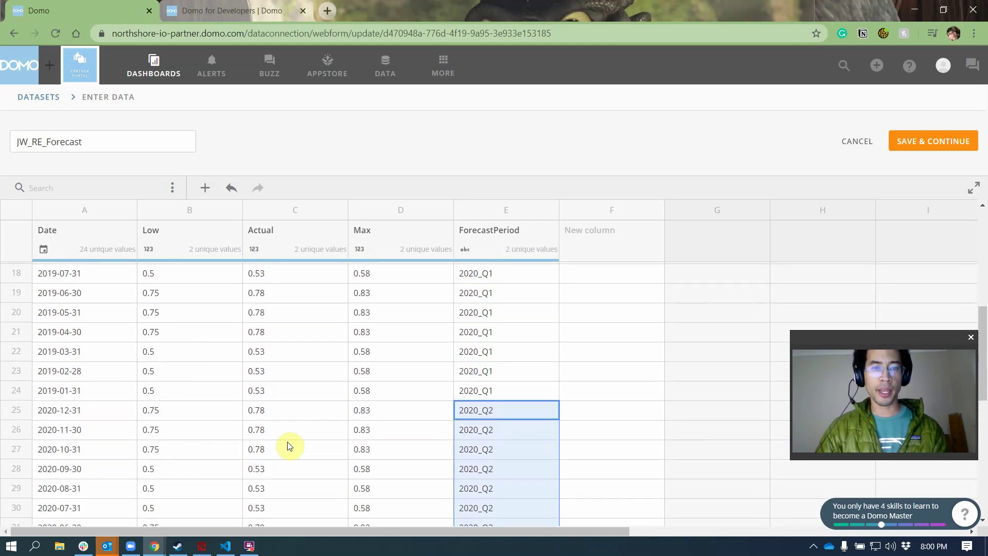
Enter Actual values of 0.34 for rows 25–27 and 0.25 for rows 28–30.
left_click(297, 409)
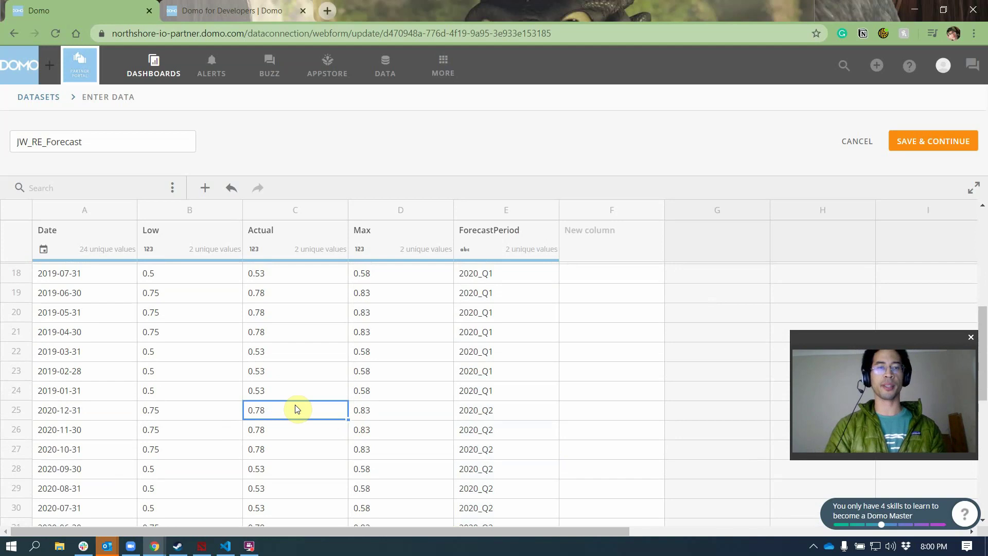
key("BackSpace")
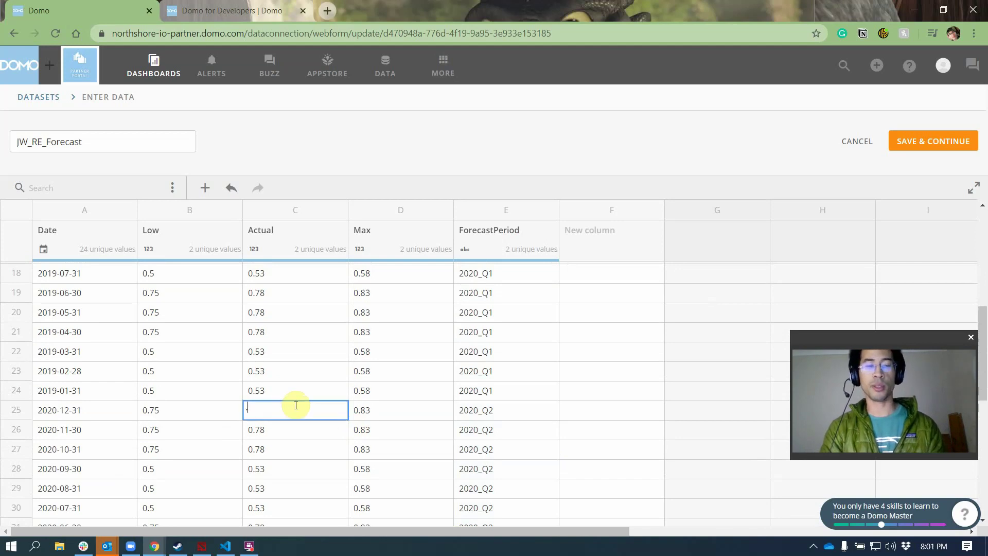
type(".34")
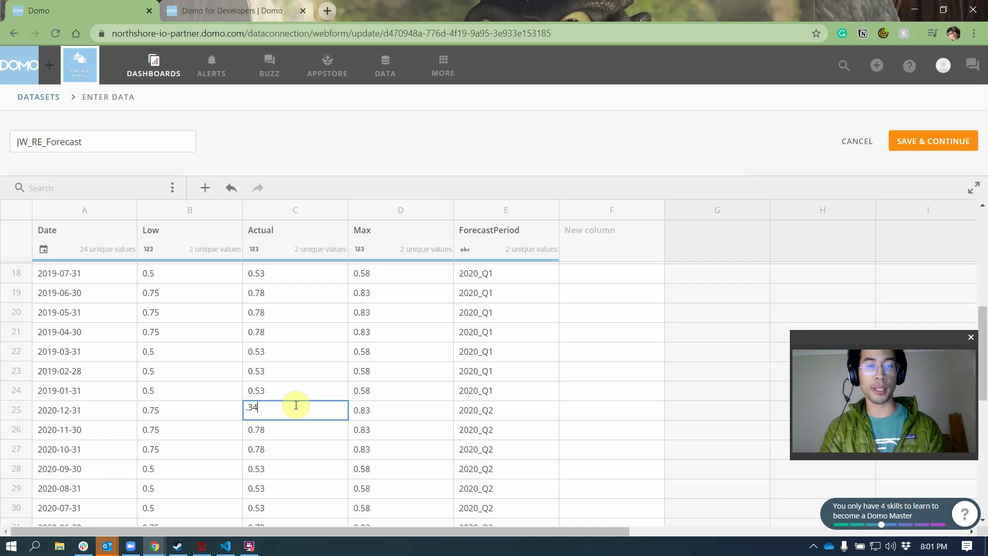
key("Return")
type("34")
key("Return")
type("34")
key("Return")
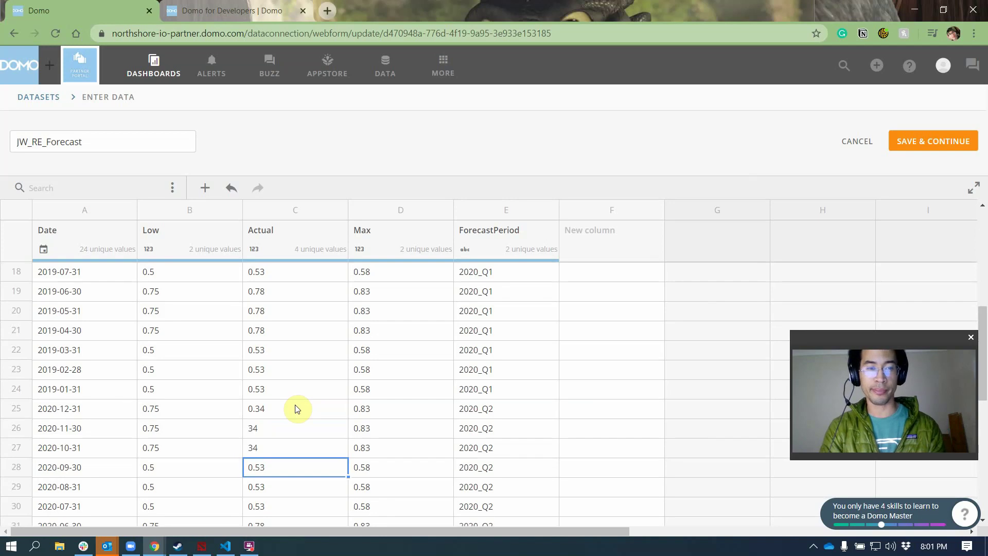
key("BackSpace")
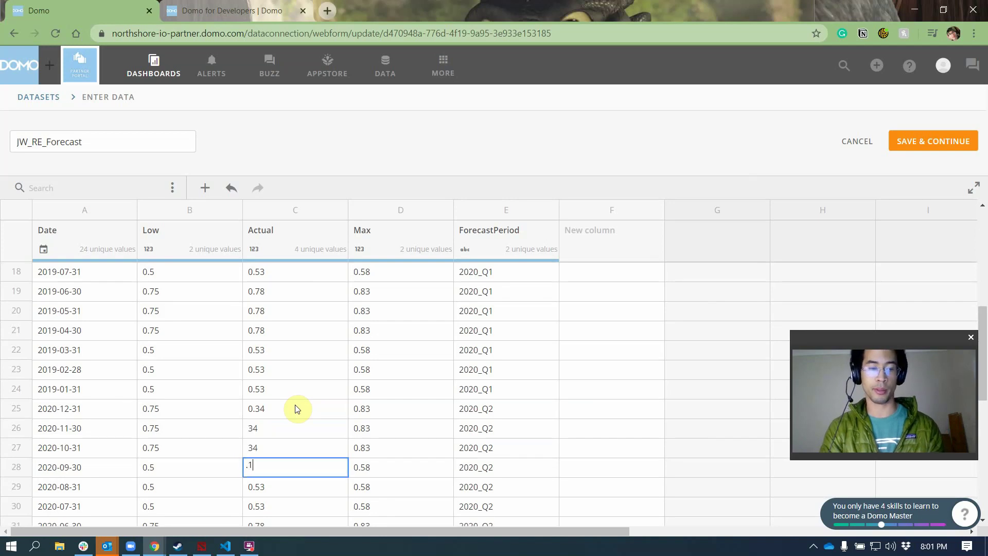
type(".25")
key("Return")
type(".25")
key("Return")
type("25.")
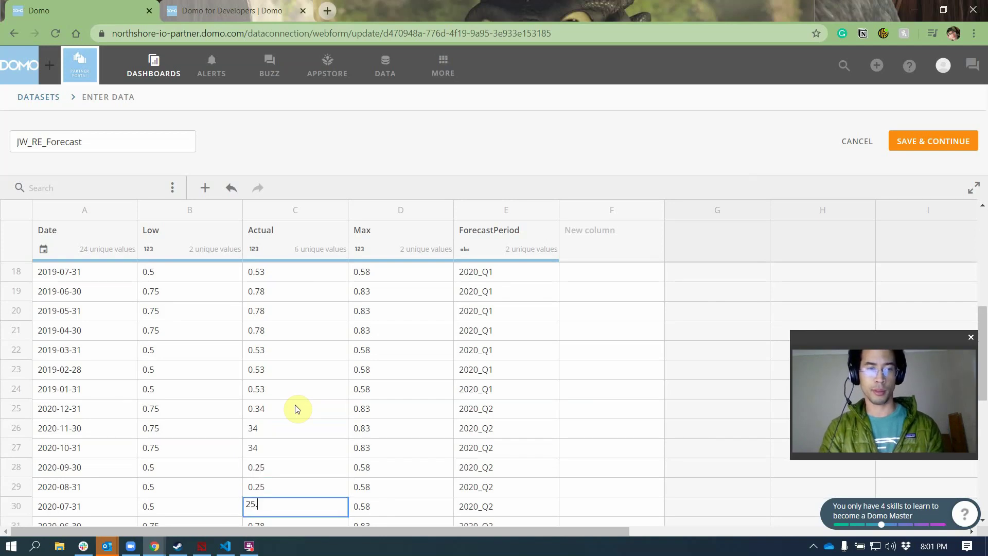
key("Return")
Correct the mistyped entries to 0.25 and 0.34, and set rows 31–32 to 0.34.
key("Up")
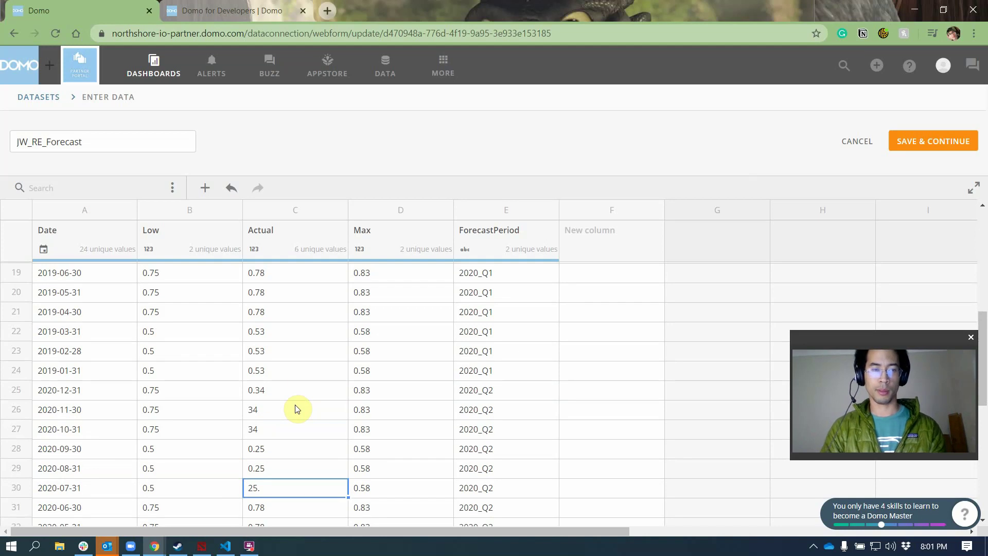
type(".2")
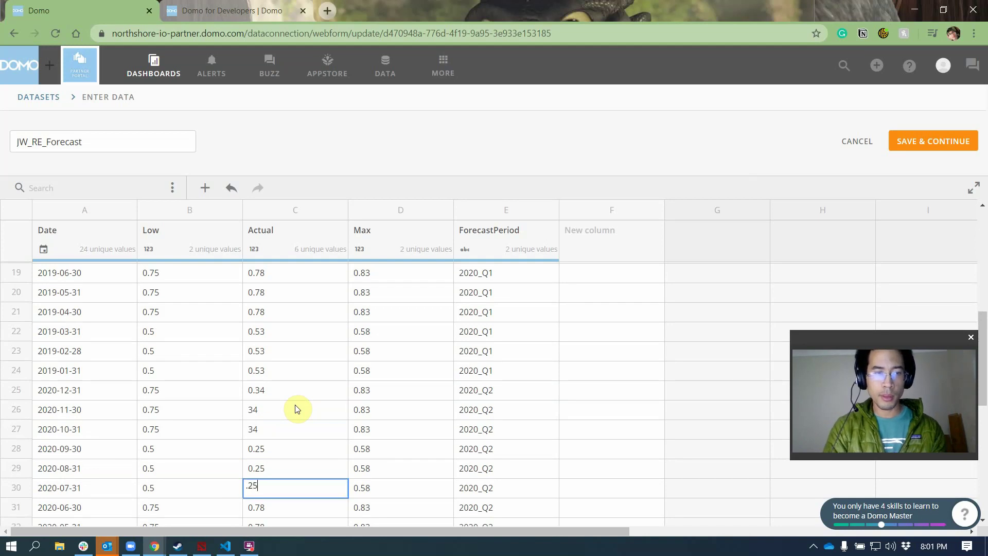
key("Return")
key("Up")
key("Up")
key("Up")
key("Up")
key("Up")
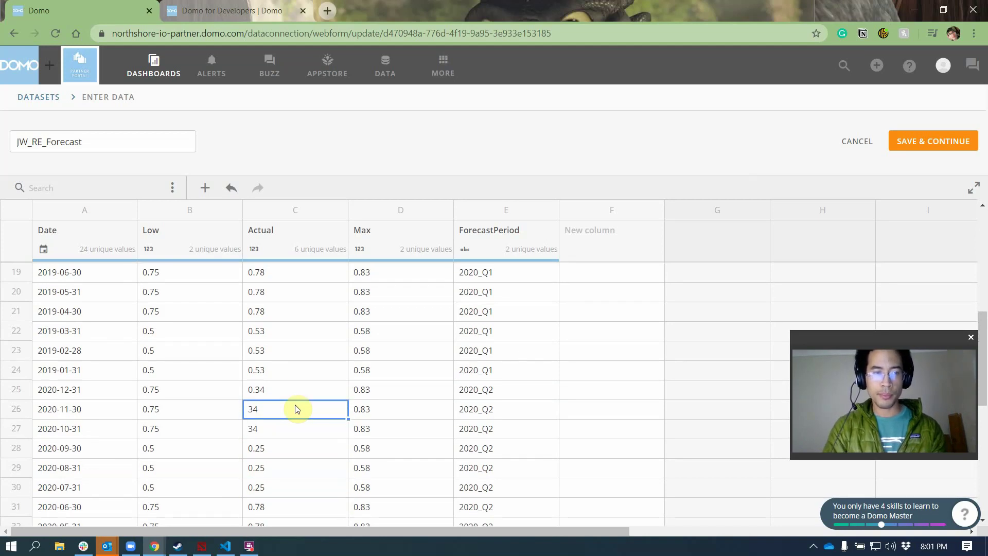
type(".34")
key("Return")
type(".34")
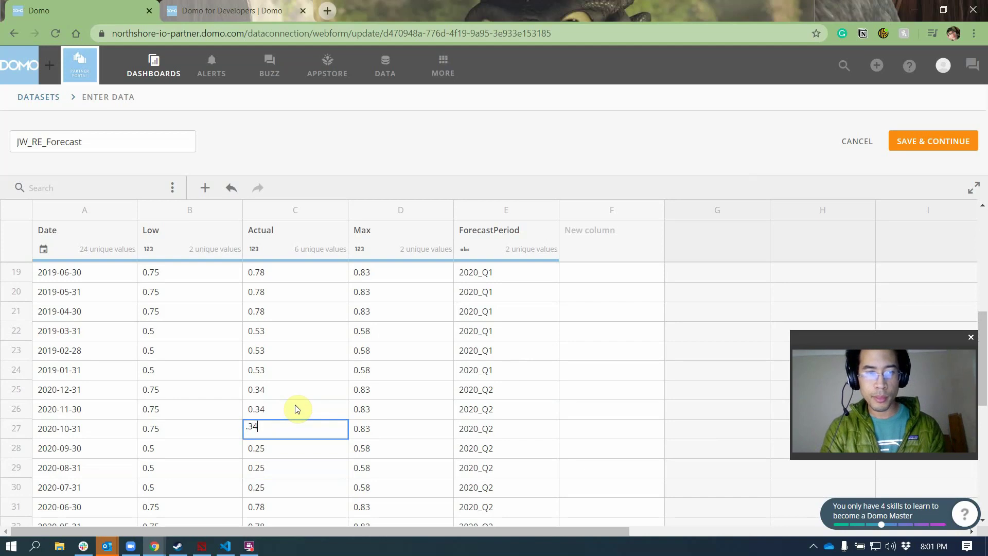
key("Return")
key("Down")
key("Down")
key("Return")
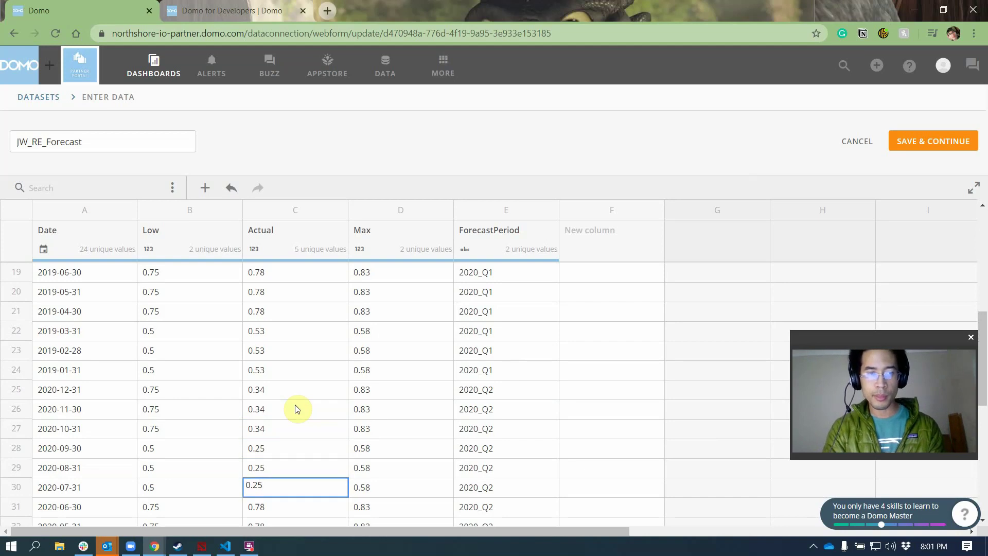
key("Return")
type(".34")
key("Return")
type(".34")
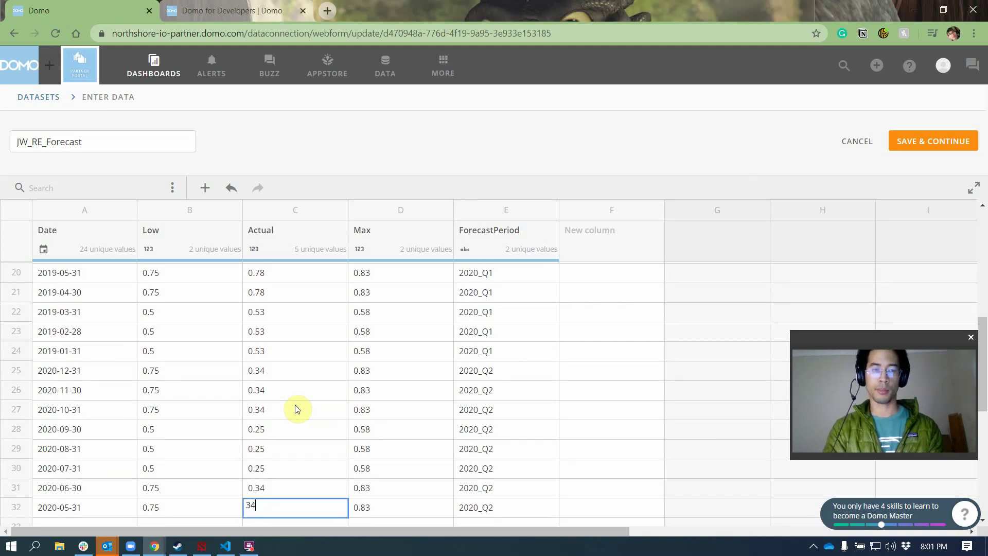
key("Return")
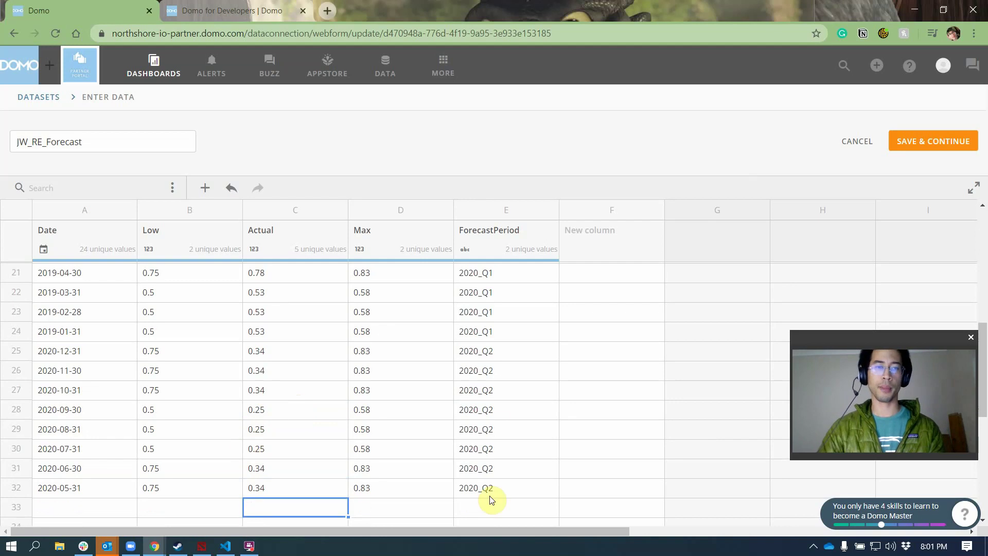
Save the entered data and open the STACK_RE_withForecast dataflow for editing.
left_click(898, 147)
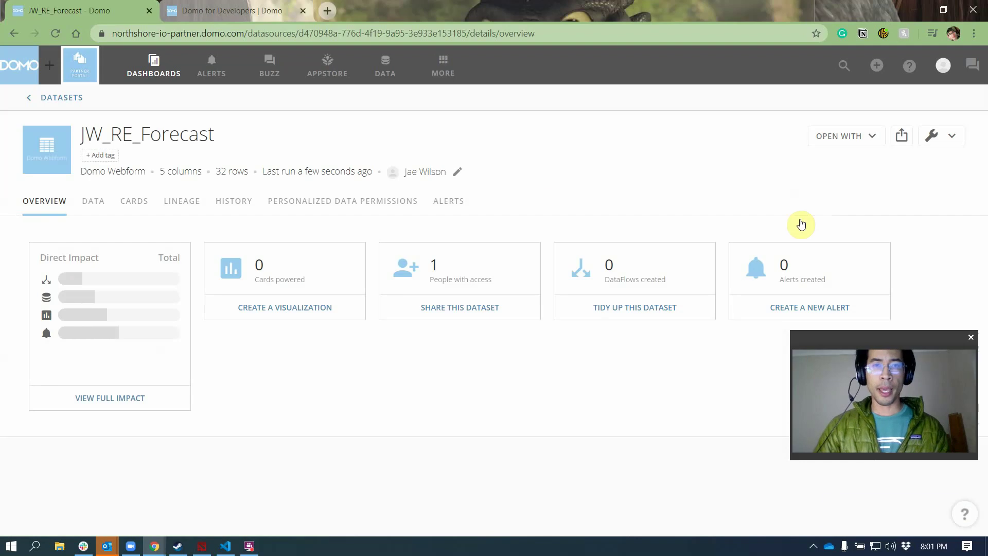
left_click(60, 98)
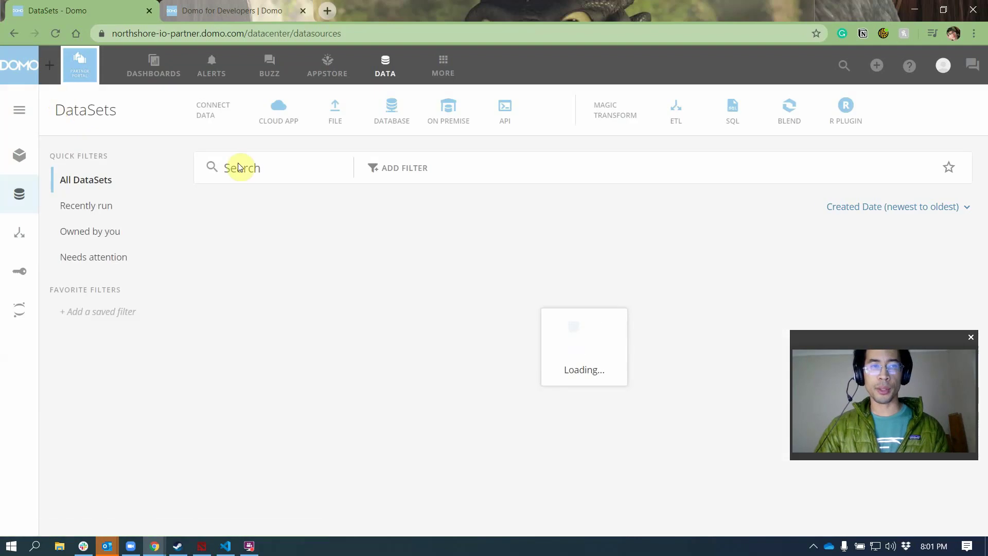
left_click(285, 264)
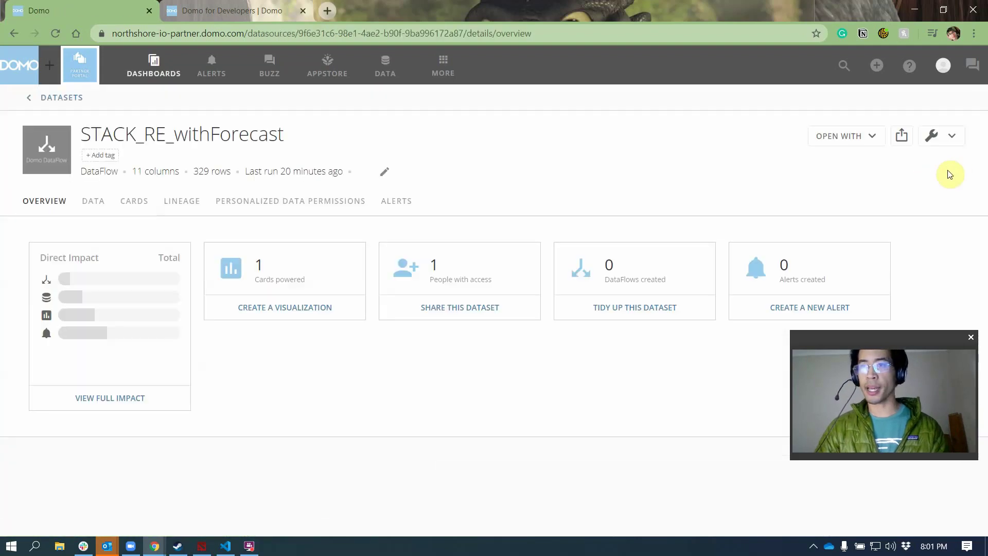
left_click(952, 137)
left_click(874, 219)
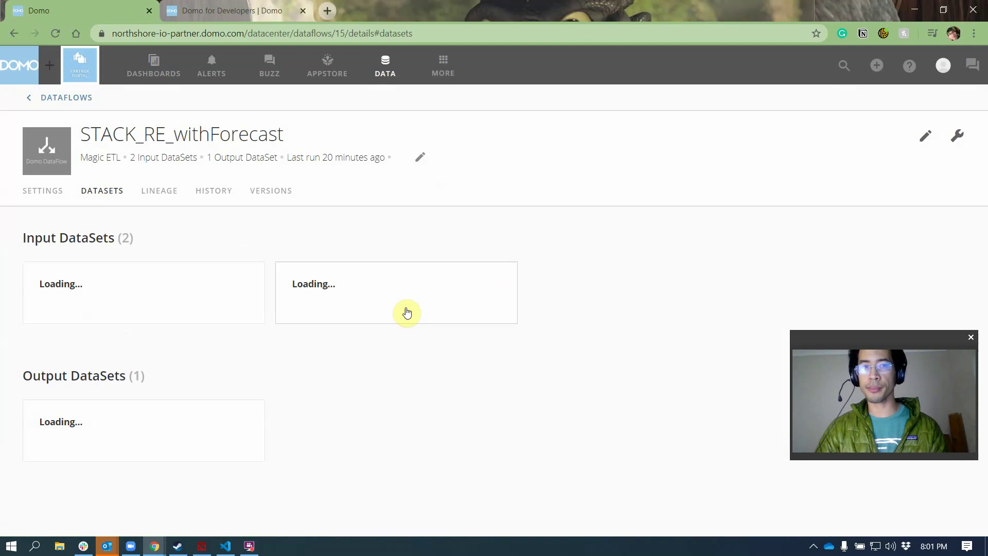
left_click(923, 138)
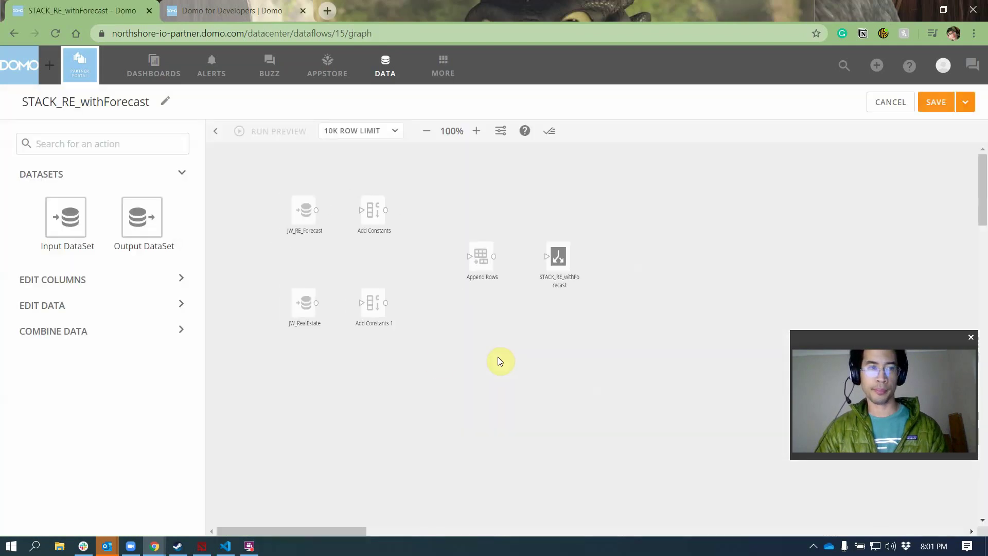
Review the Add Constants steps labelling rows Actual and Forecast, then open save options.
left_click(375, 314)
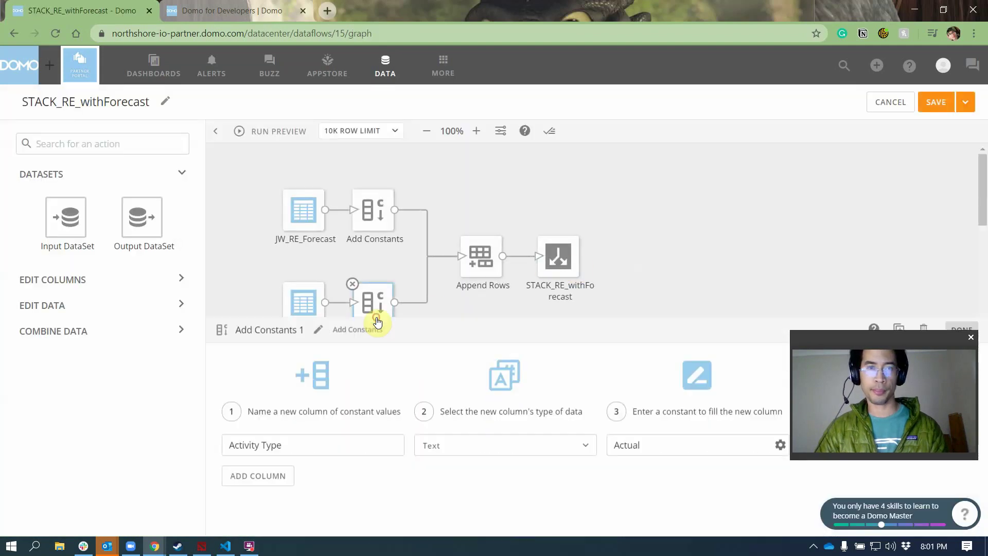
left_click(376, 212)
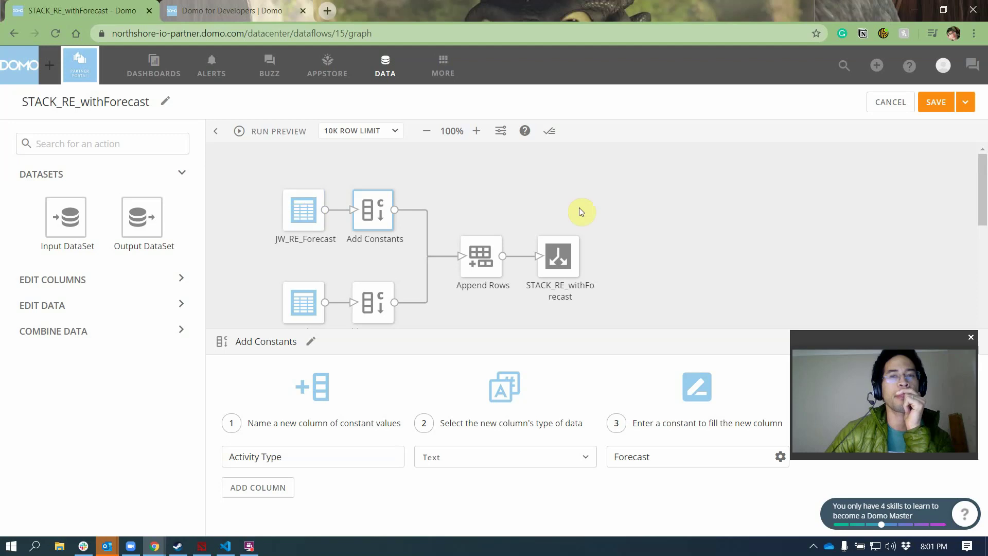
left_click(663, 198)
left_click(965, 105)
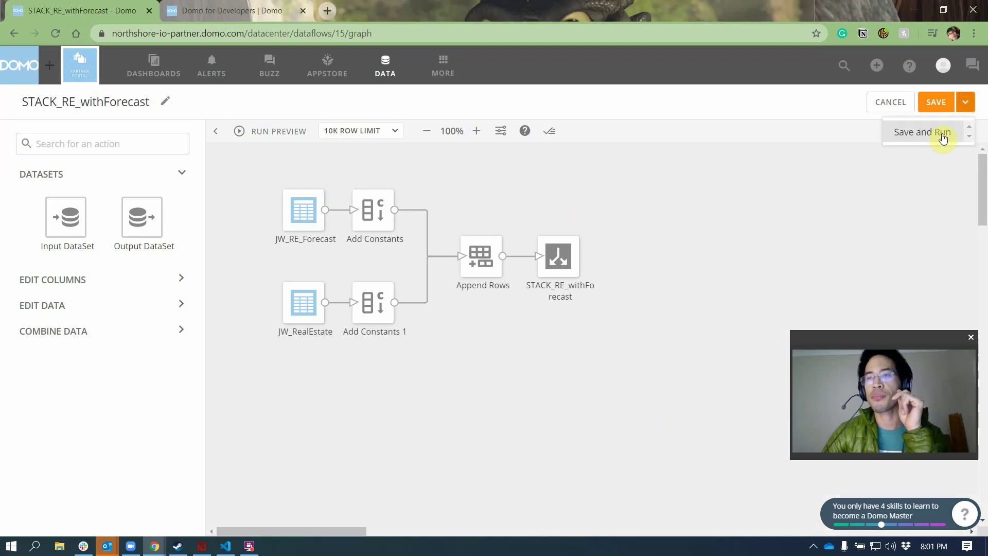
Save and run the dataflow, then check JW_RE_Forecast's rows for the ForecastPeriod values.
left_click(942, 133)
left_click(675, 373)
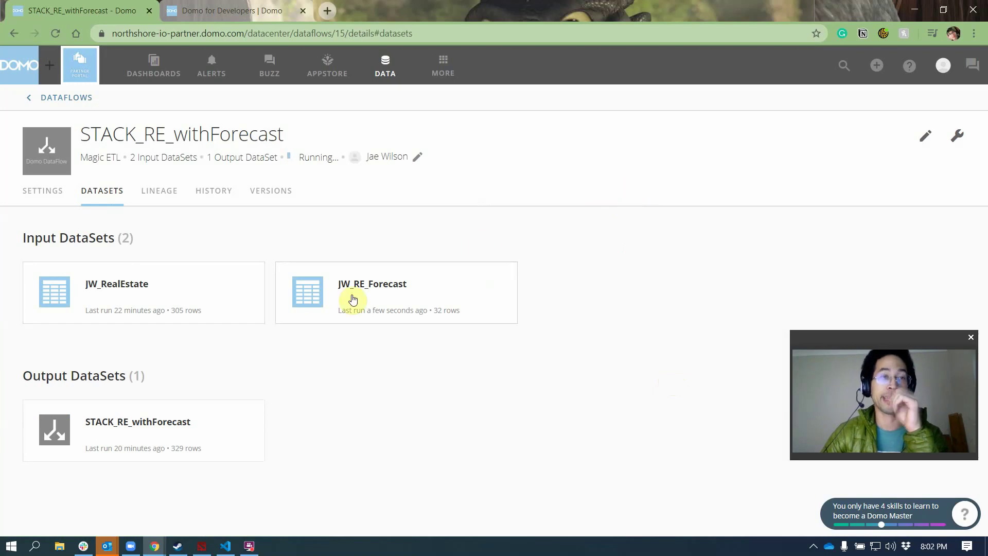
left_click(382, 317)
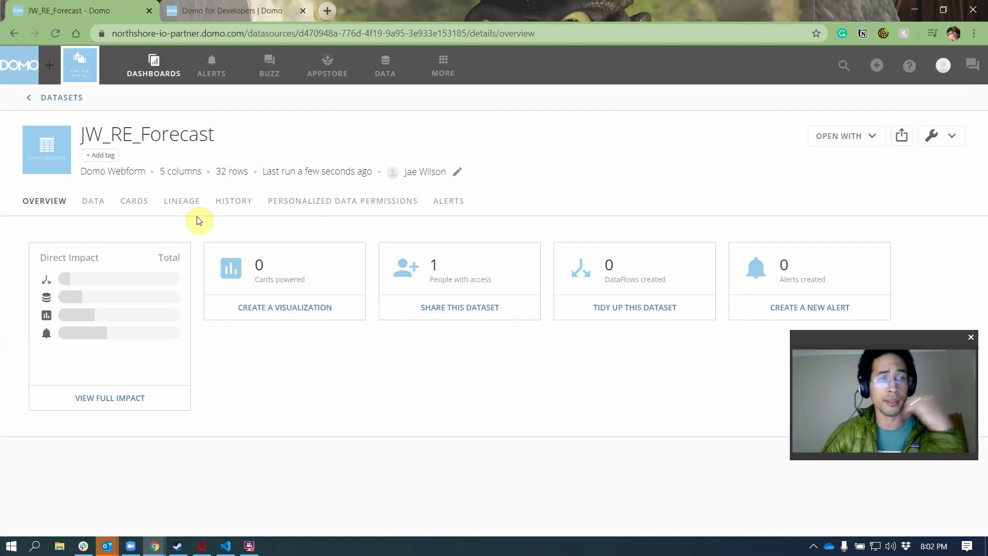
left_click(94, 201)
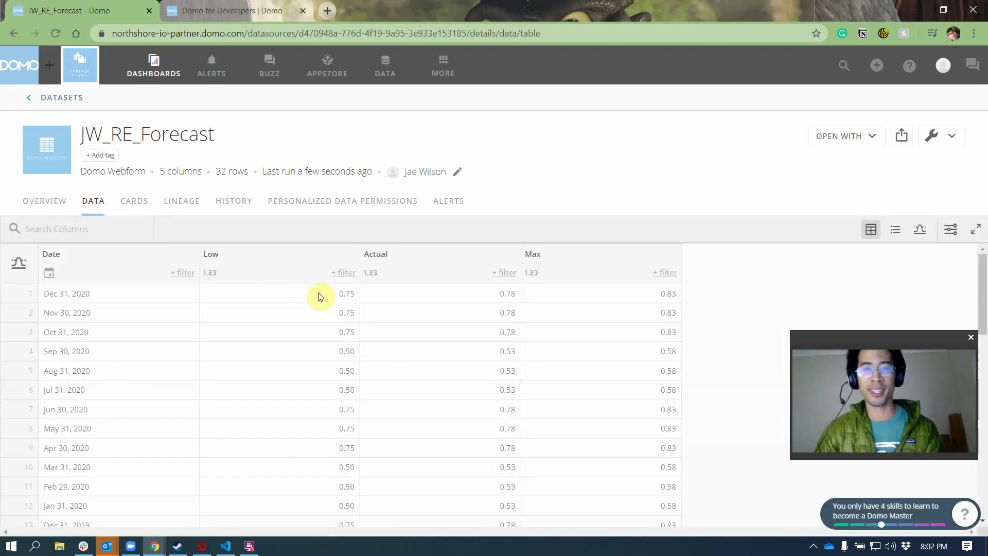
left_click(43, 101)
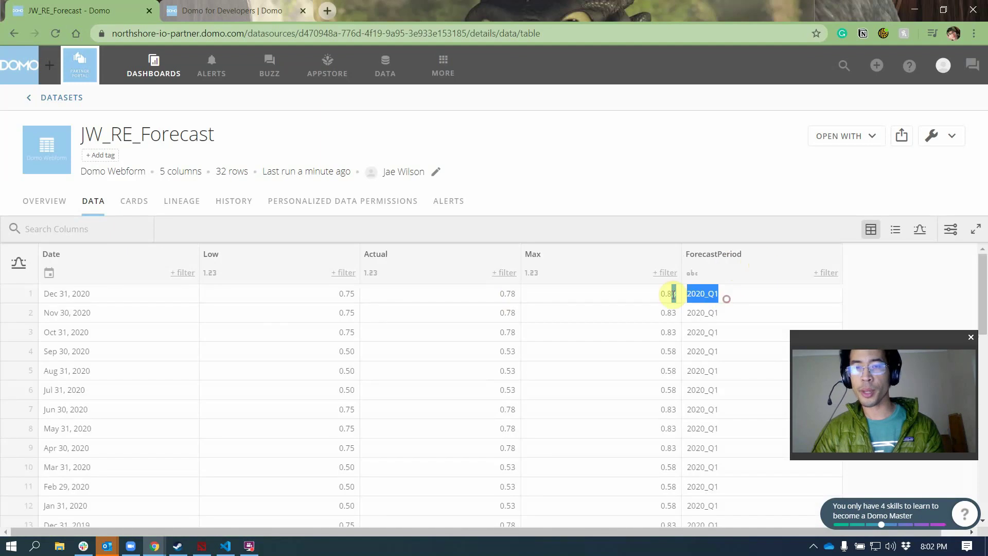
double_click(691, 292)
scroll(692, 373, "down", 5)
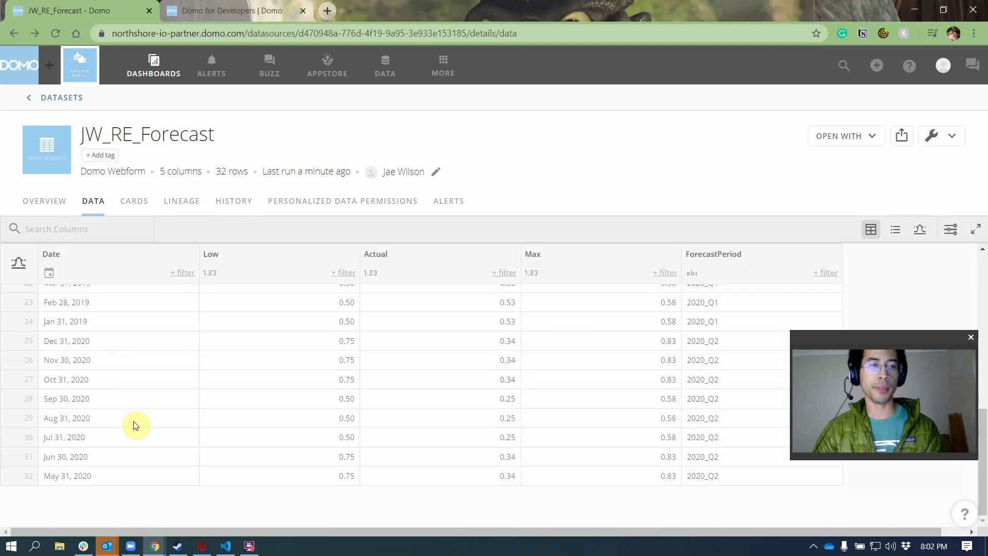
left_click(14, 33)
left_click(14, 33)
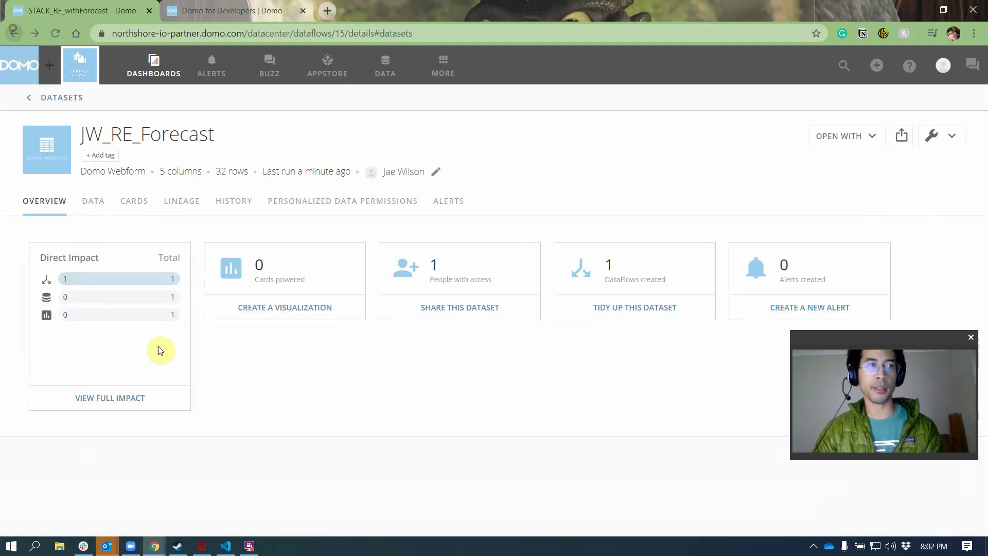
Open the STACK_RE_withForecast card from the output dataset in the Analyzer editor.
left_click(138, 435)
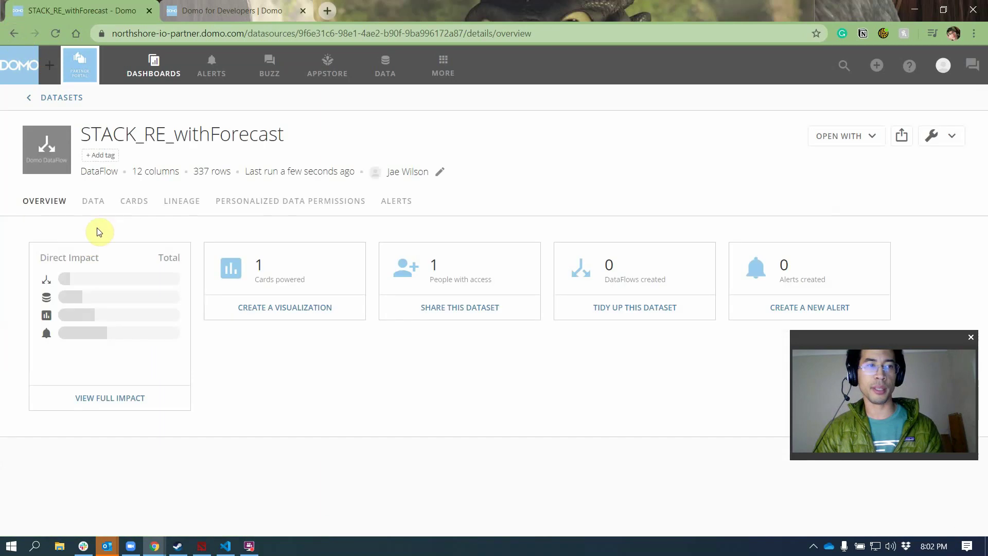
left_click(132, 201)
left_click(104, 310)
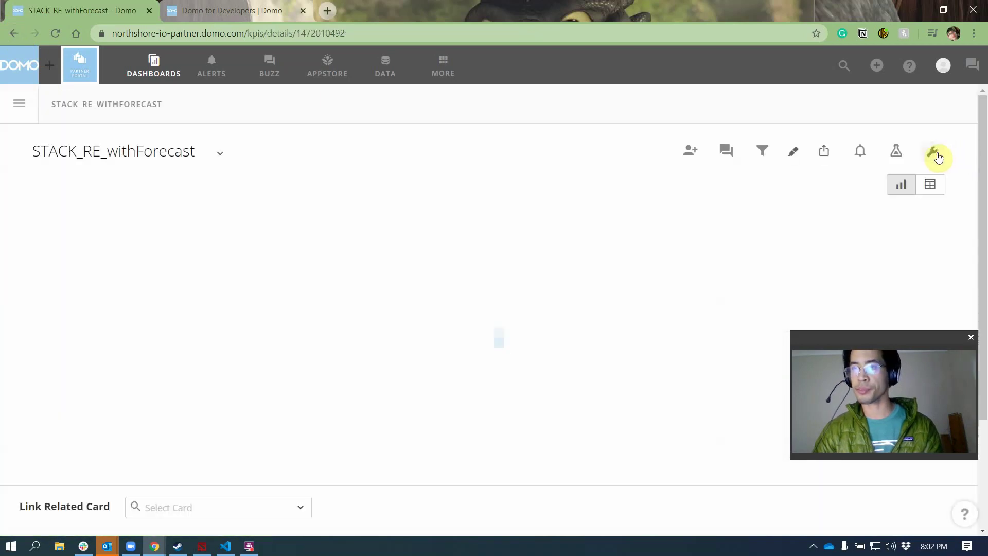
left_click(932, 152)
left_click(592, 165)
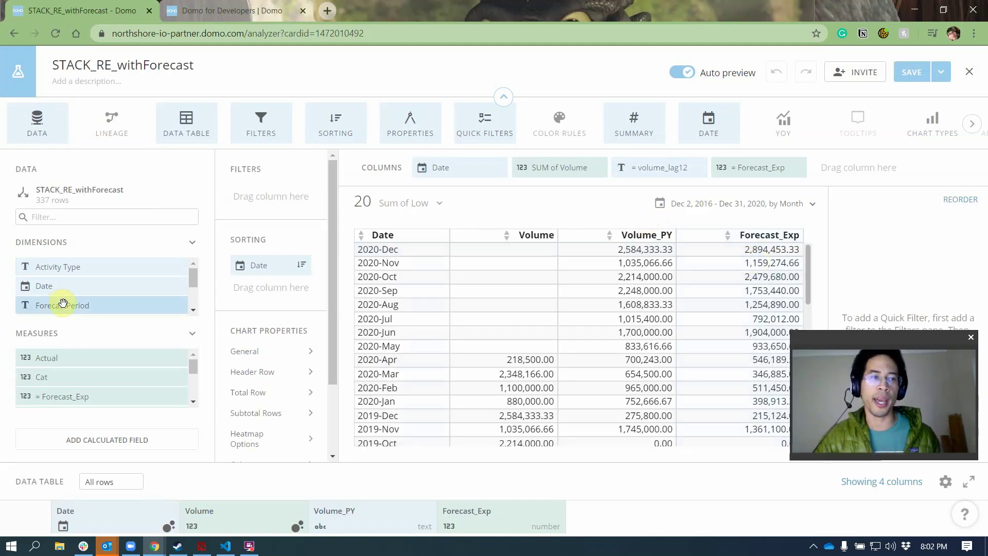
Filter the card on ForecastPeriod to include only 2020_Q1 and blank values.
left_click_drag(64, 305, 243, 195)
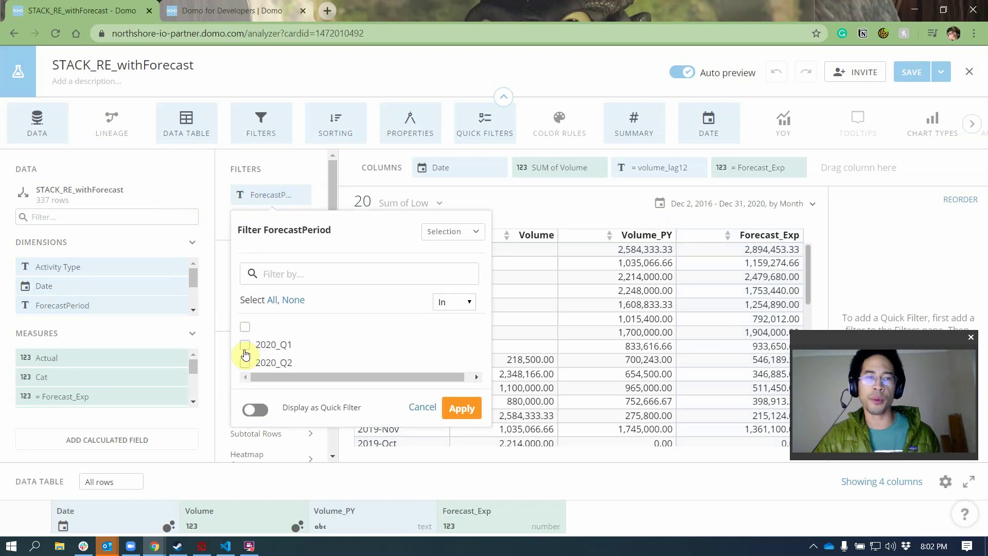
left_click(277, 349)
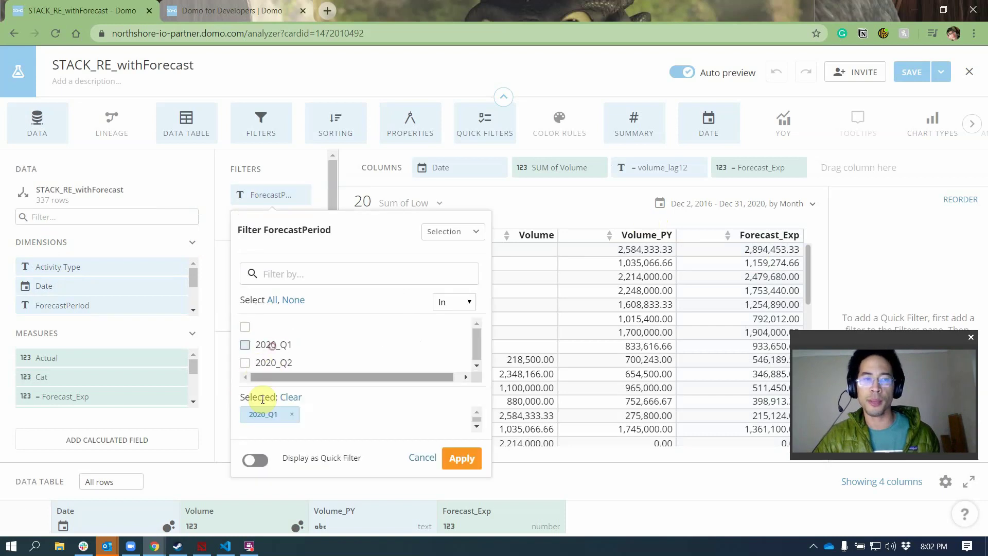
left_click(280, 363)
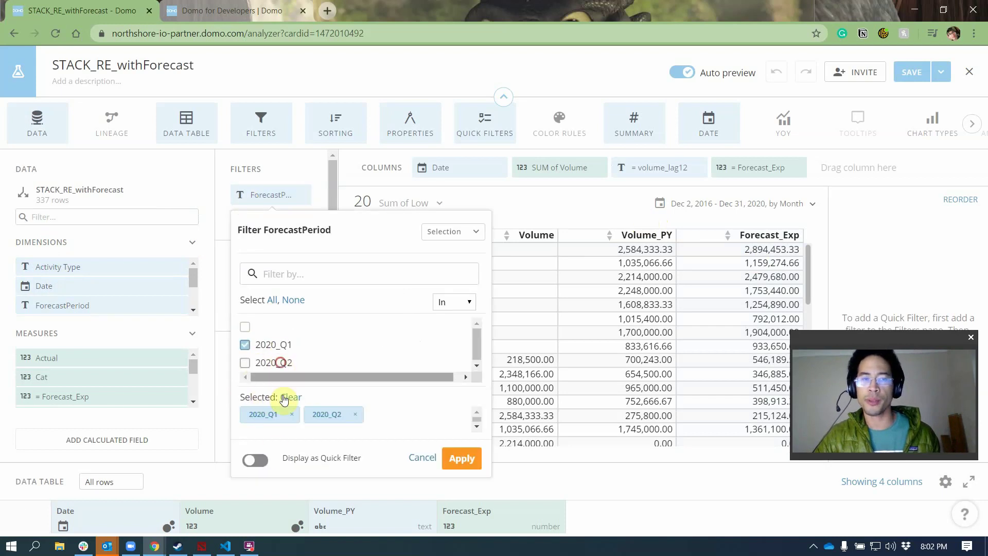
left_click(273, 344)
left_click(277, 363)
left_click(277, 345)
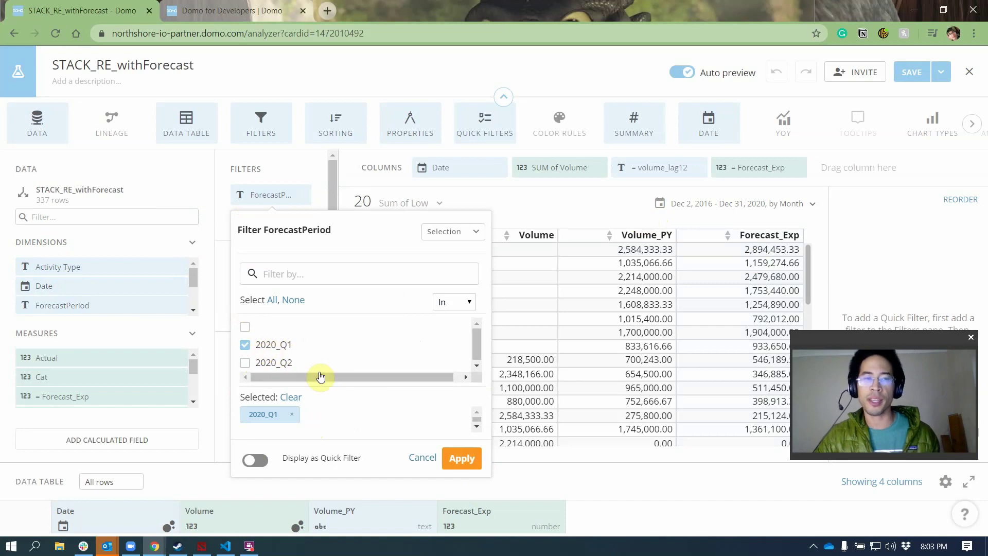
left_click(462, 458)
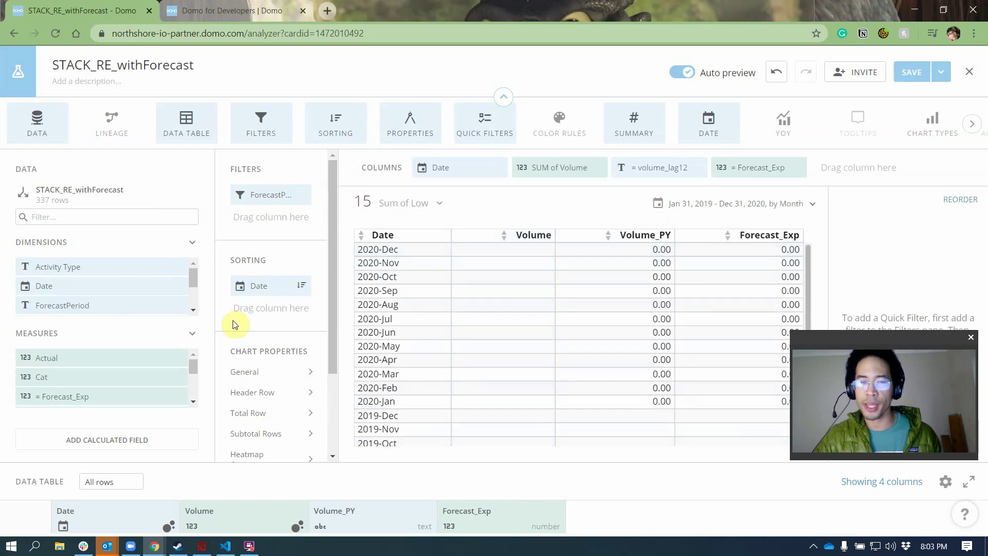
left_click(266, 193)
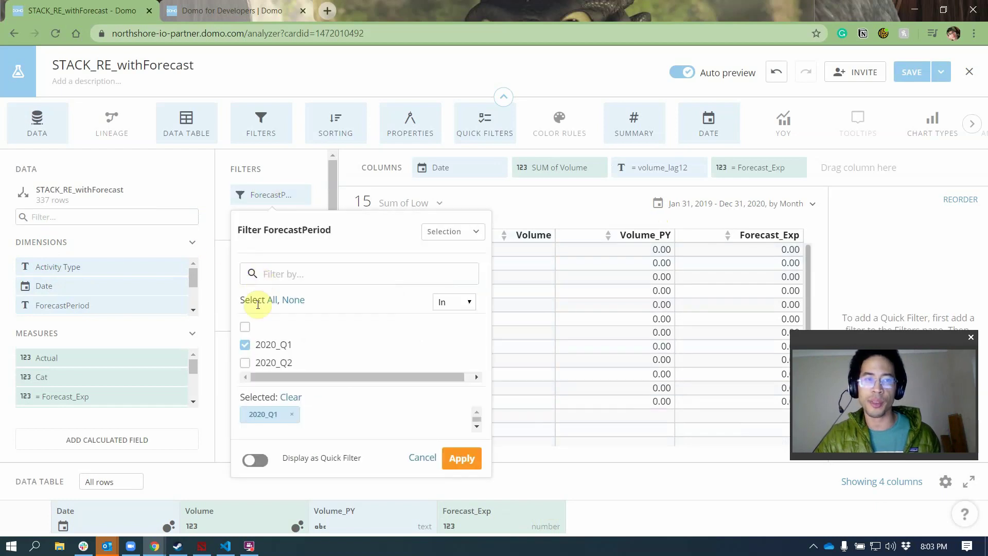
left_click(245, 328)
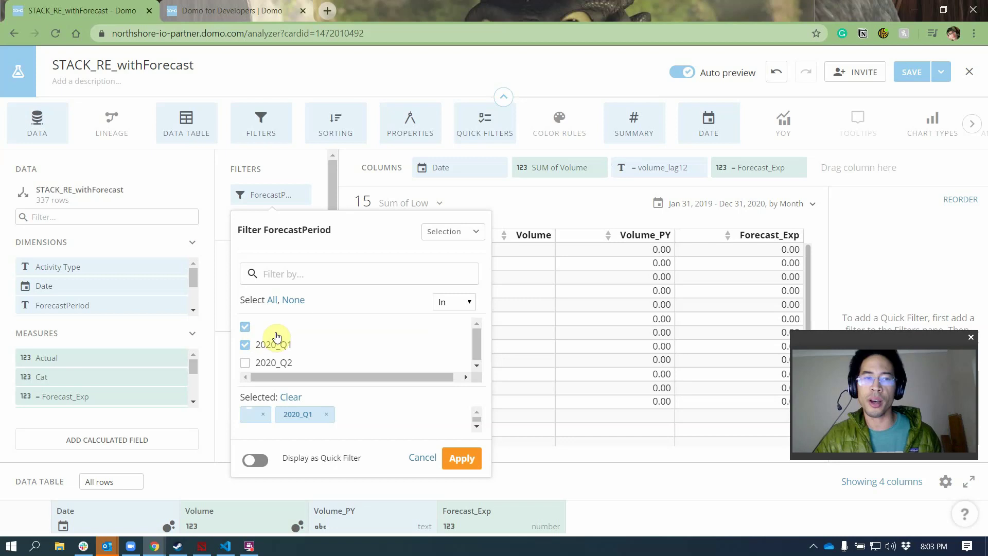
left_click(464, 461)
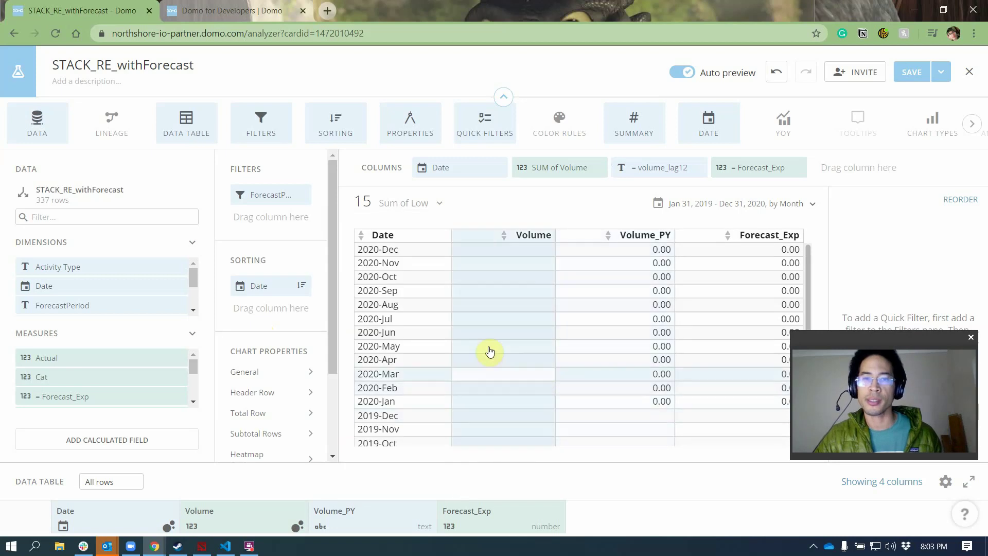
left_click(282, 193)
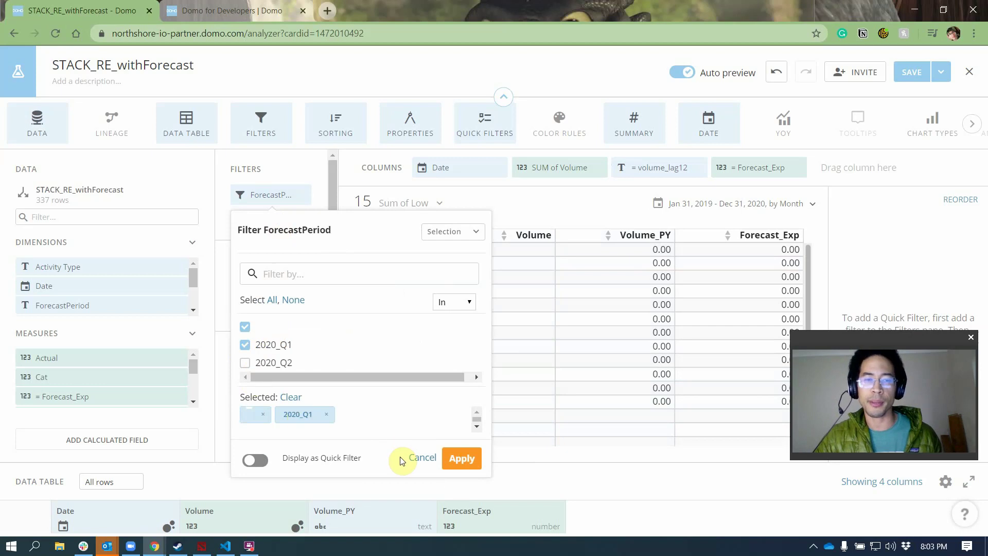
Rename the field Forecast_Exp_Q1, wrap Actual in case when ForecastPeriod = '2020-Q1', and save.
left_click(129, 456)
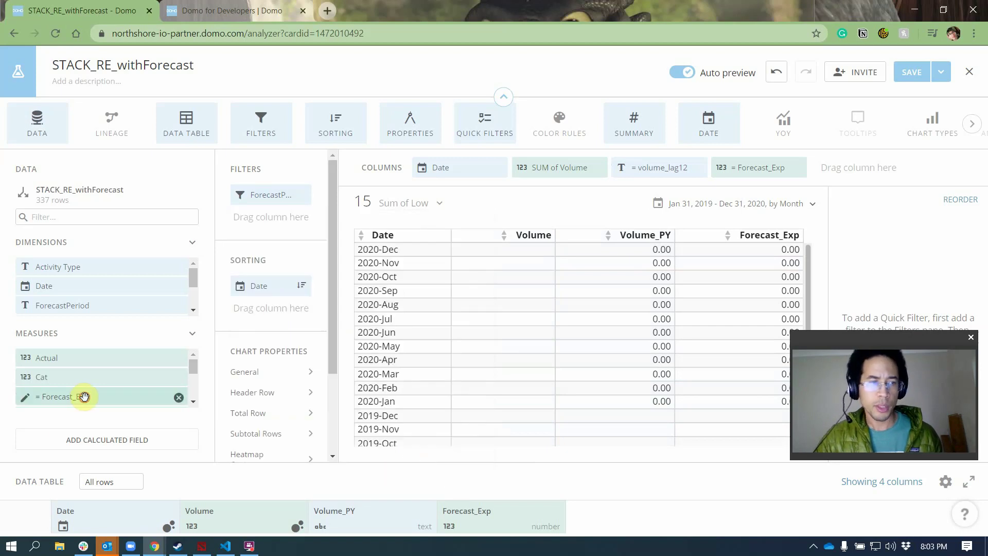
left_click(83, 398)
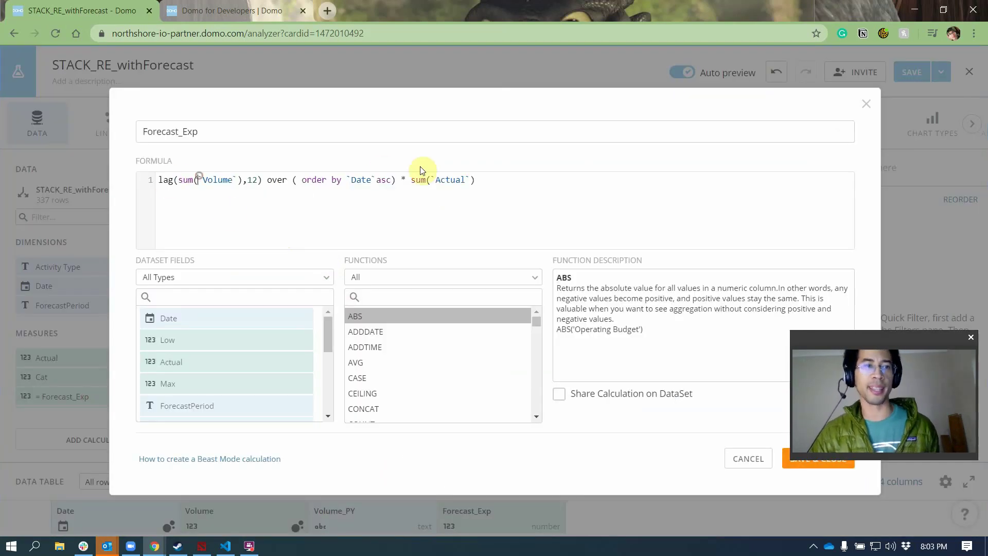
left_click(220, 125)
type("_Q1")
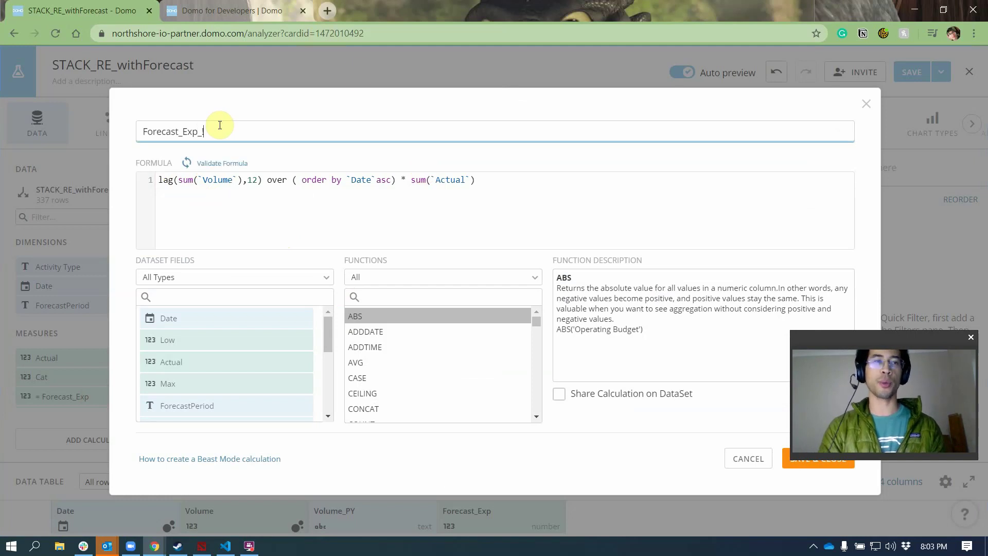
left_click(203, 179)
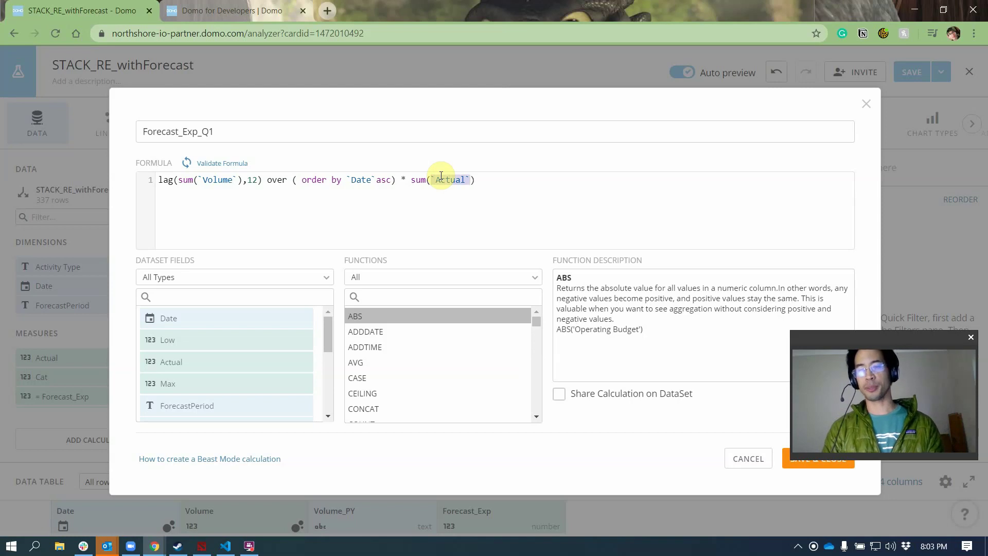
key("Left")
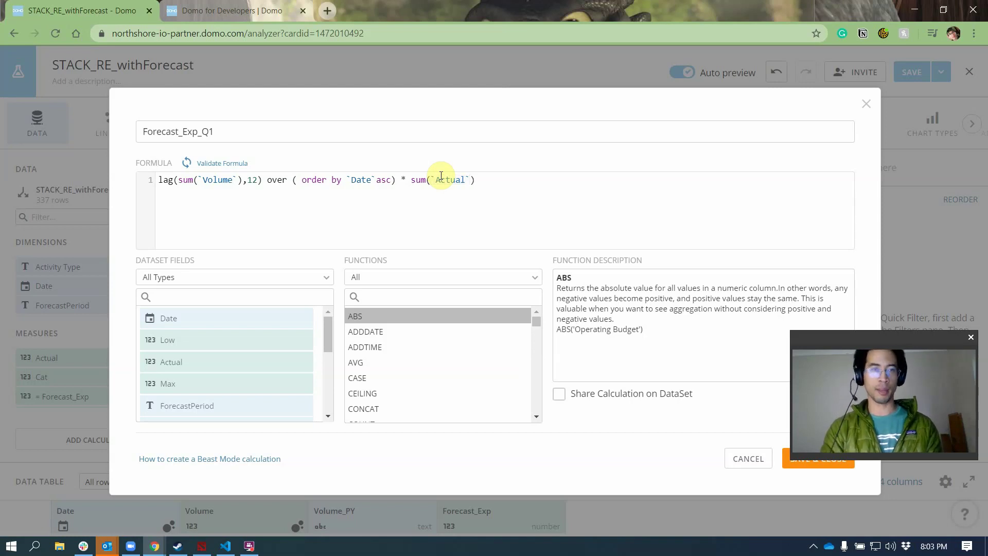
type("case wehn ")
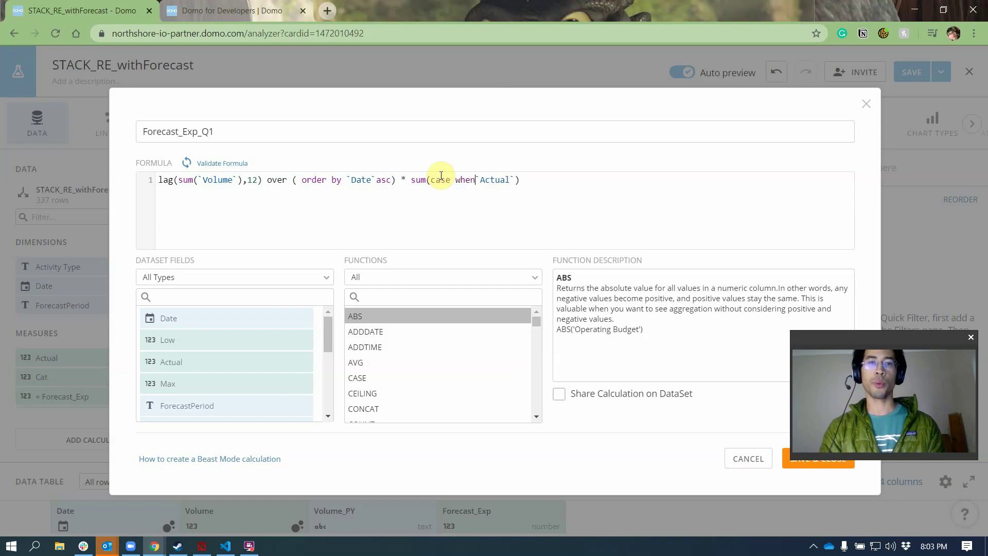
type("F")
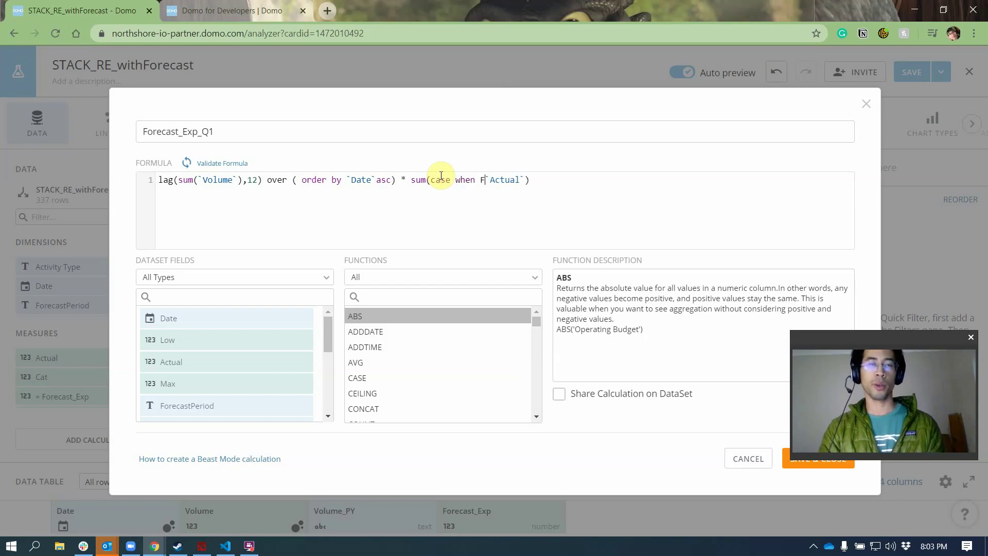
type("o")
key("Return")
type("= '")
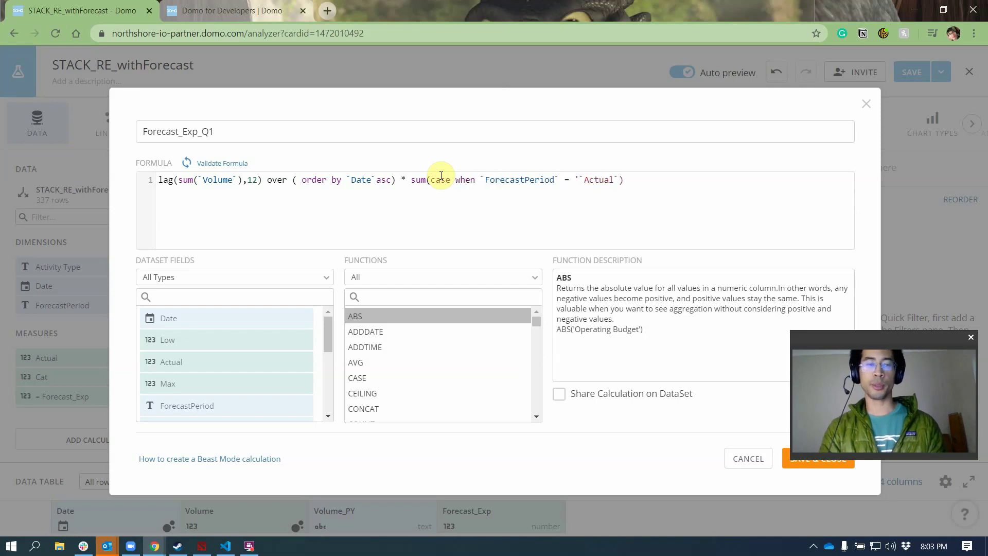
type("2020-Q1' then")
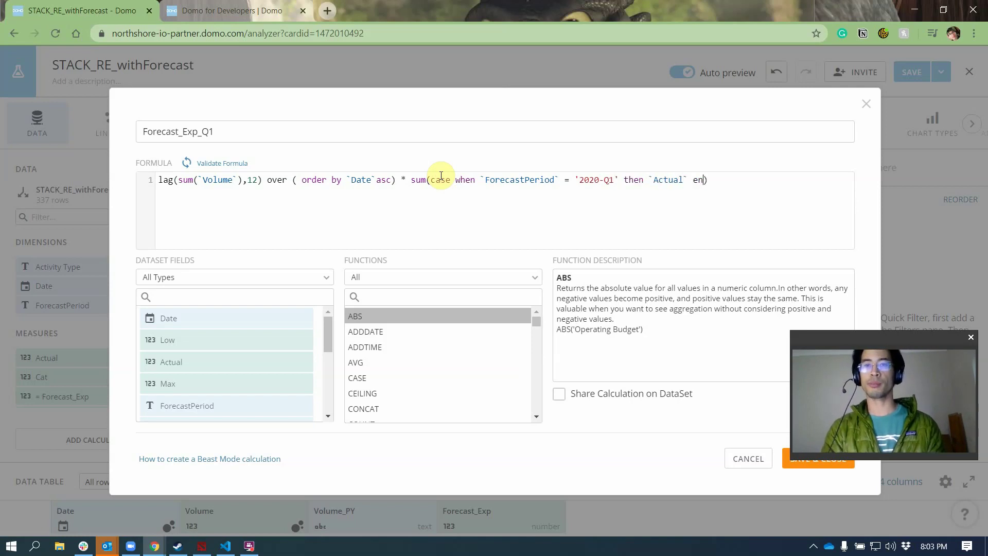
left_click(820, 463)
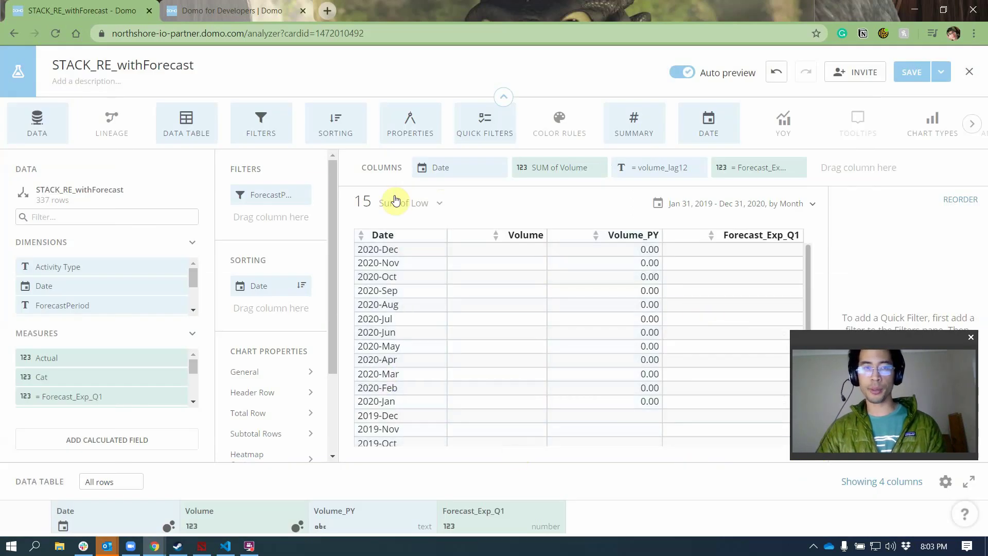
Remove the ForecastPeriod filter and re-add it to check its period values without applying.
left_click(302, 197)
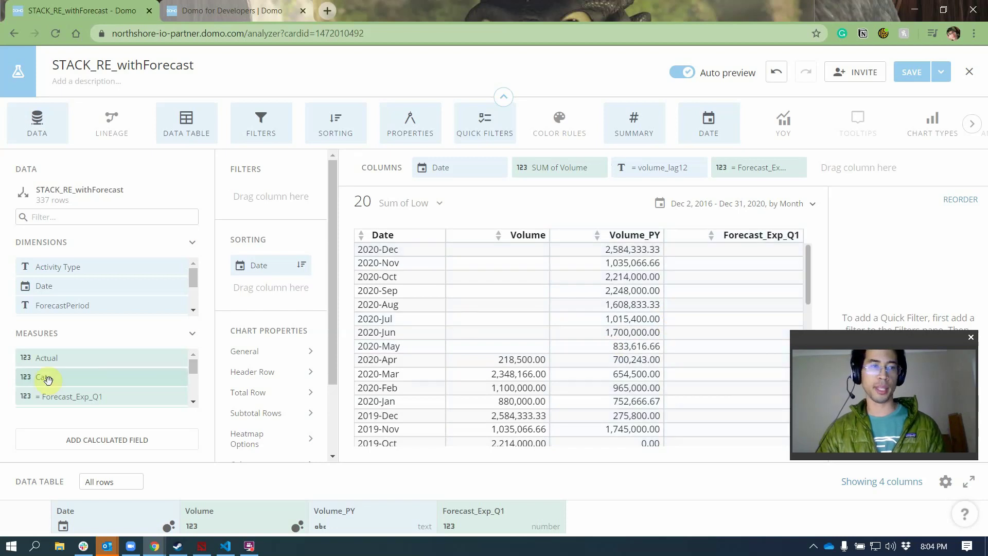
left_click(102, 309)
left_click_drag(186, 246, 260, 195)
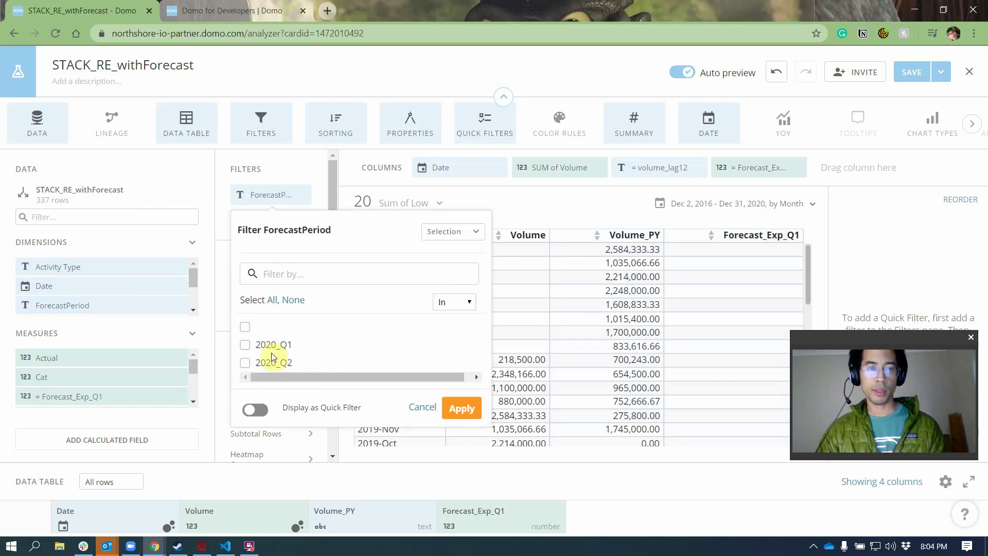
left_click(421, 408)
Change 2020-Q1 to 2020_Q1 in the Forecast_Exp_Q1 Beast Mode and save.
left_click(104, 399)
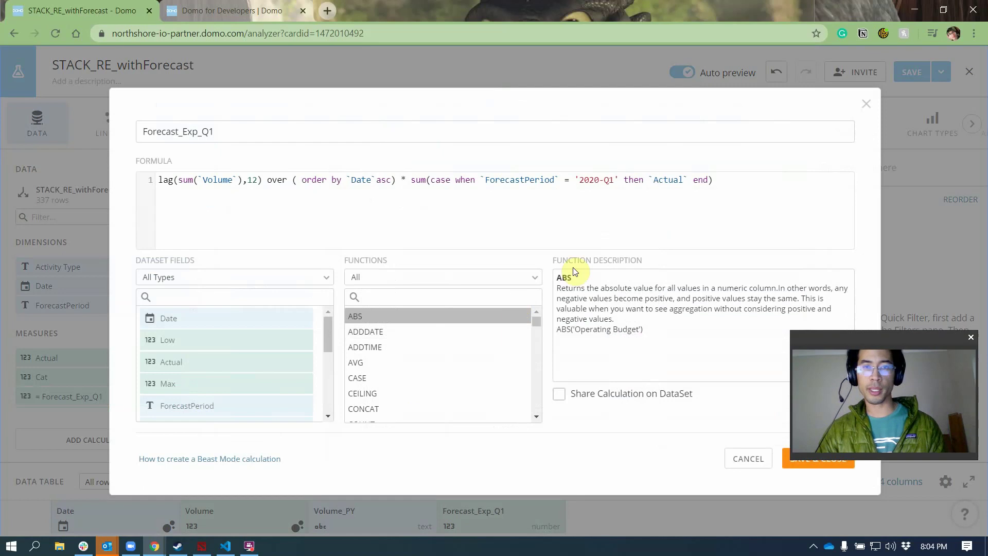
key("BackSpace")
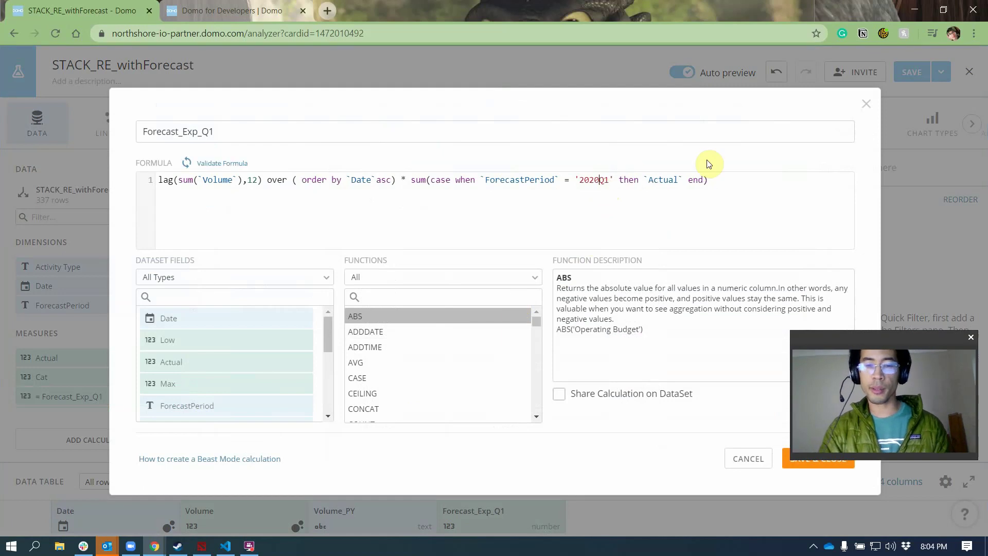
type("_")
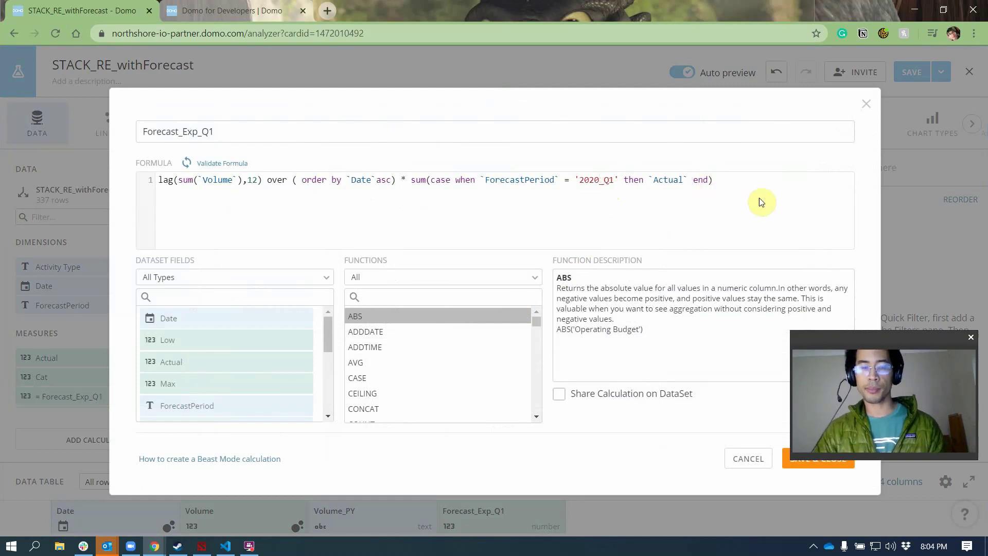
left_click(792, 468)
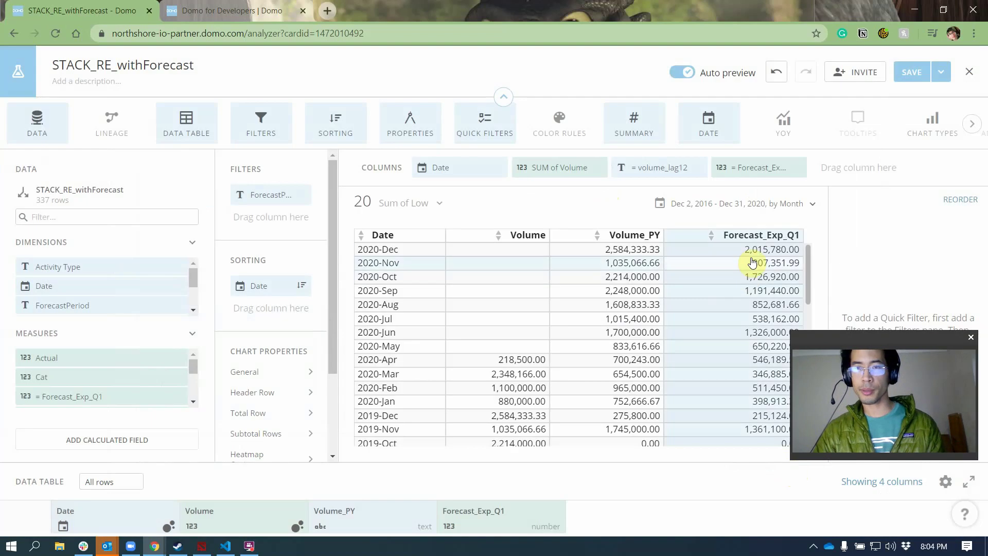
Start a new calculated field from the pasted Q1 formula, changed to 2020_Q2.
left_click(78, 440)
type("lag(sum(`Volume`),12) over ( order by `Date`asc) * sum(case when `ForecastPeriod` = '2020_Q1' then `Actual` end)")
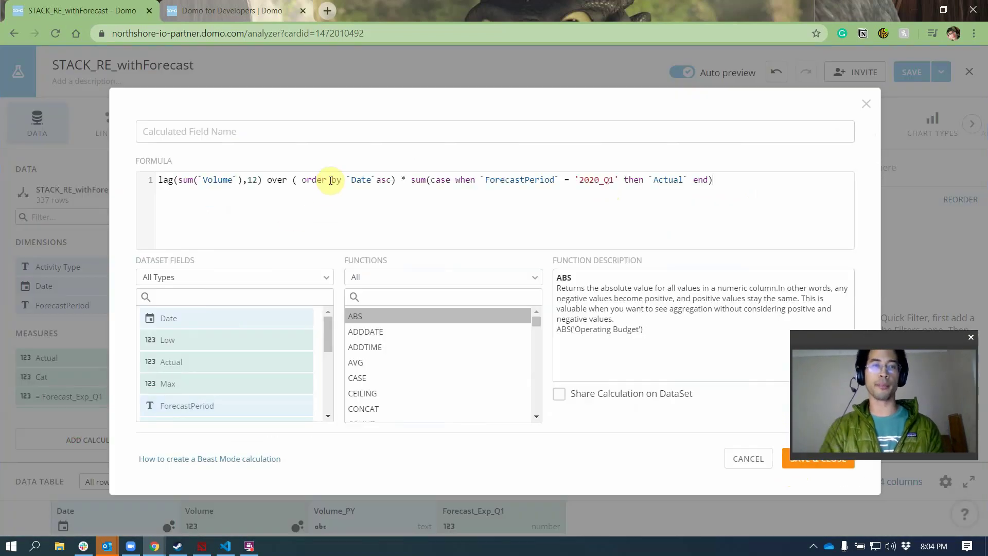
left_click(612, 182)
key("BackSpace")
type("2")
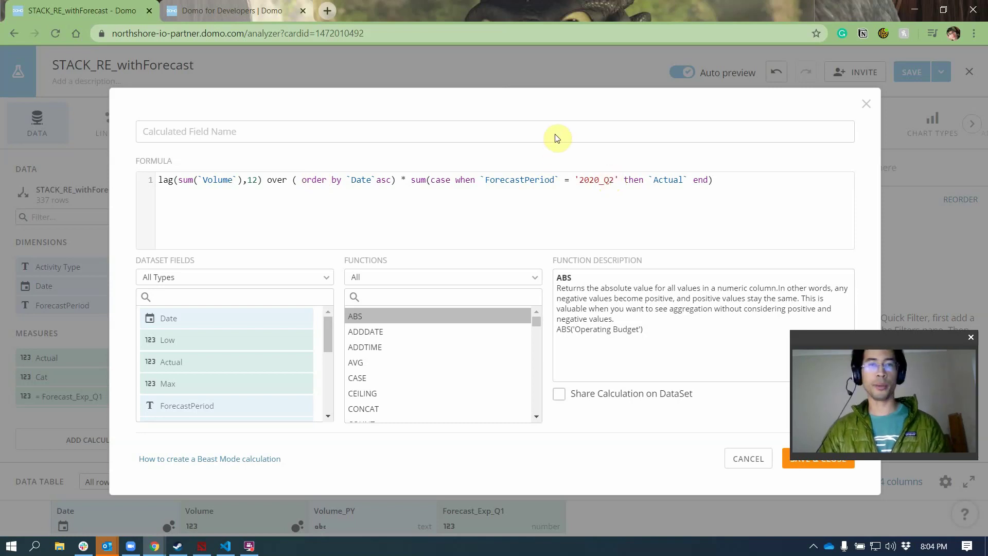
Name the new field Forecast_Exp_Q2 and save it.
left_click(555, 134)
type("Forec")
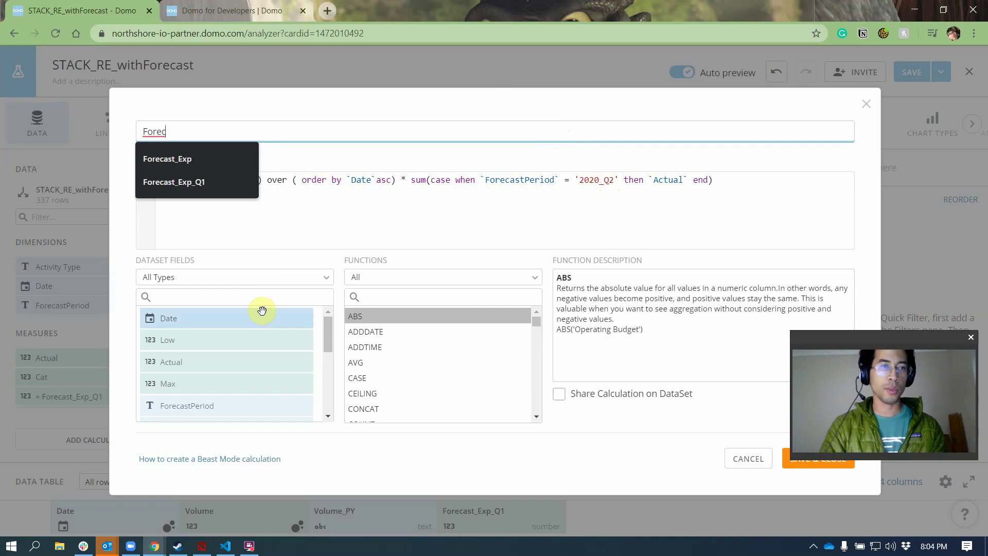
key("Down")
key("Down")
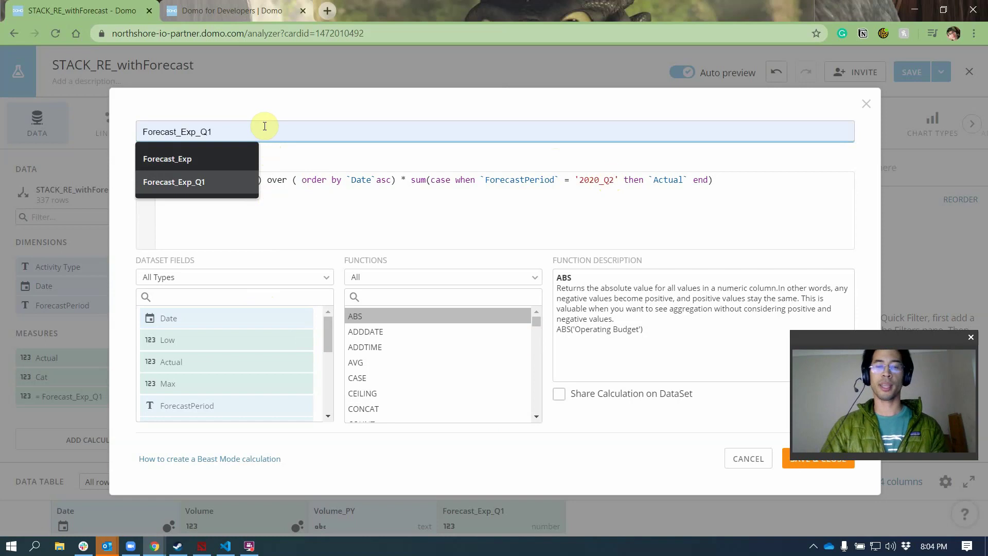
key("Up")
key("Up")
key("Down")
key("Down")
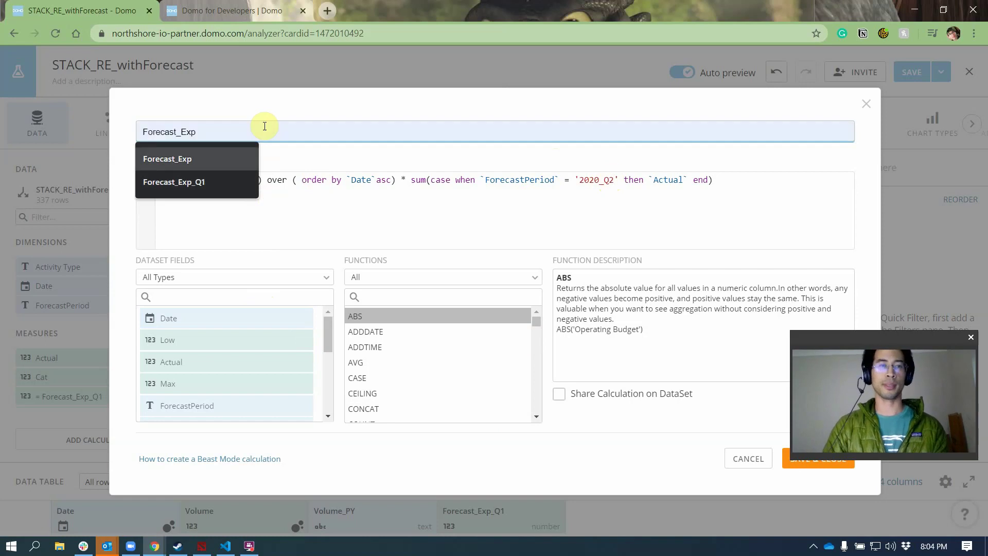
key("BackSpace")
type("2")
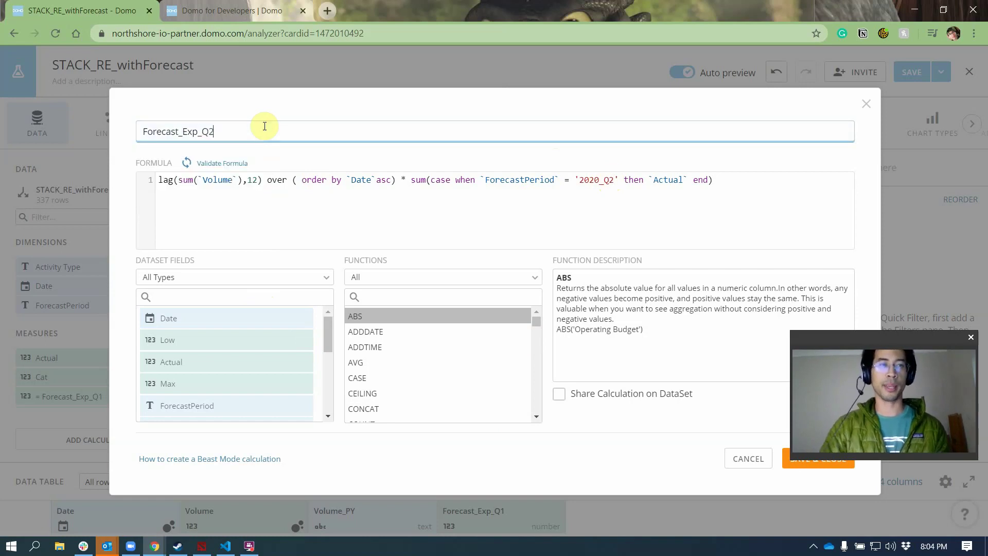
left_click(840, 470)
Search fields for q2 and add Forecast_Exp_Q2 as a table column.
left_click(92, 216)
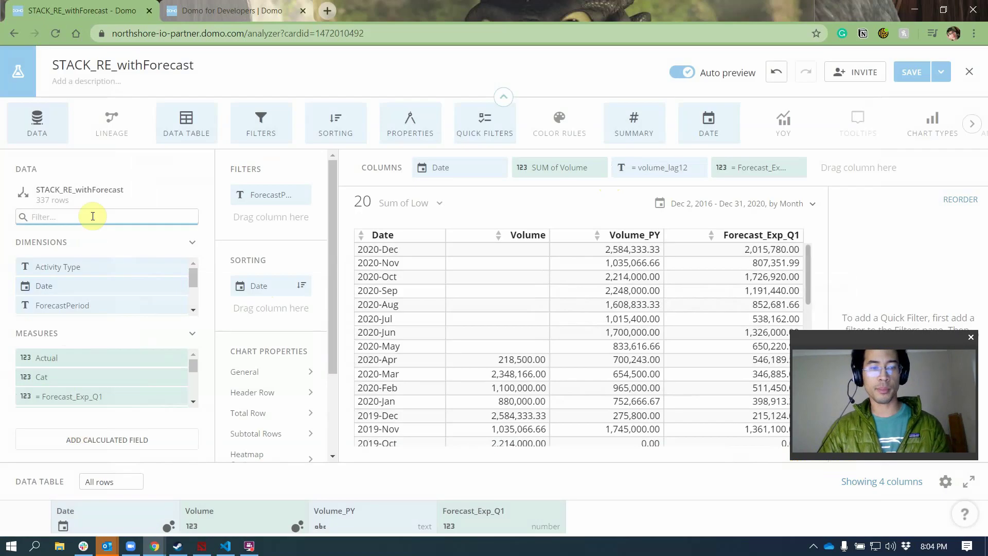
type("q2")
left_click_drag(95, 357, 846, 182)
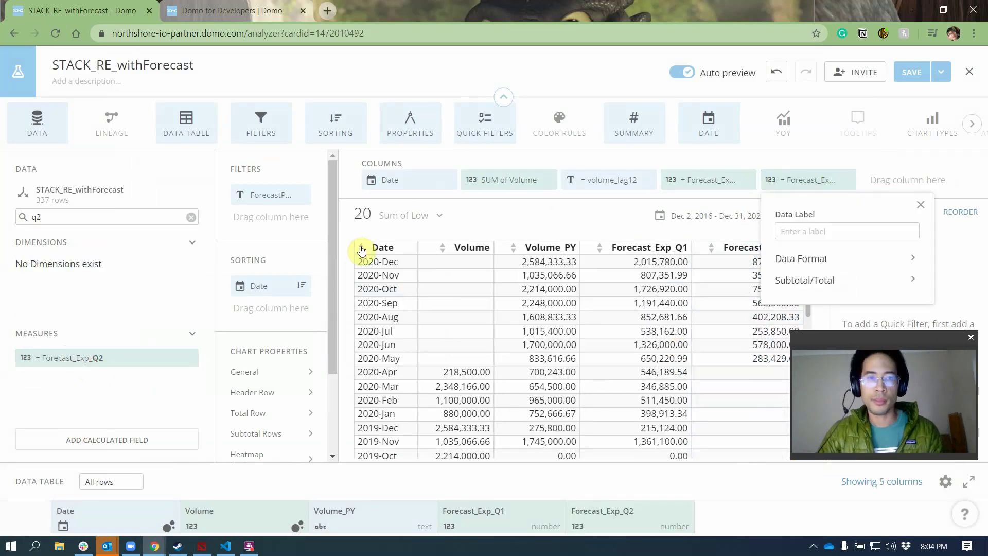
Collapse the Data fields panel and scroll through the table to review both forecast columns.
left_click(42, 135)
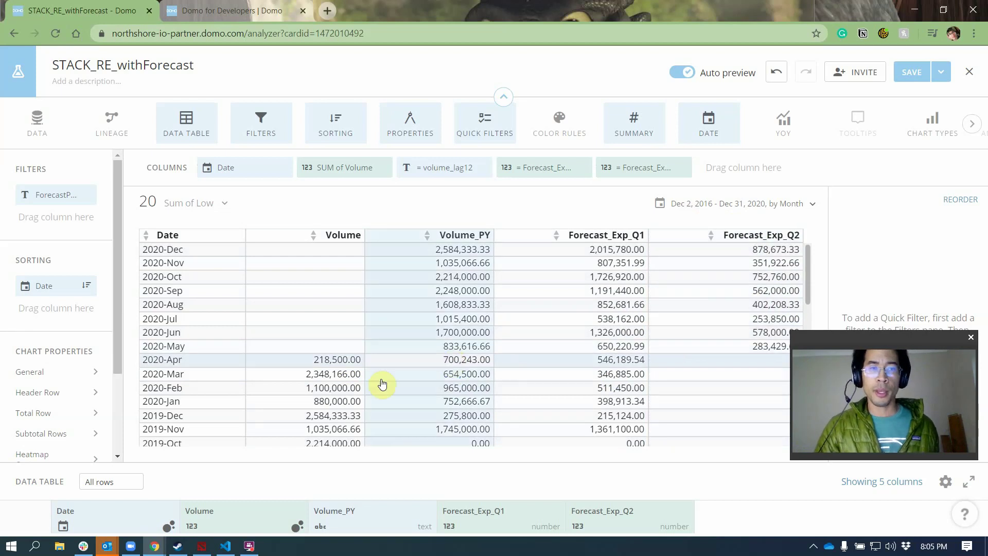
scroll(264, 355, "down", 10)
scroll(312, 416, "up", 10)
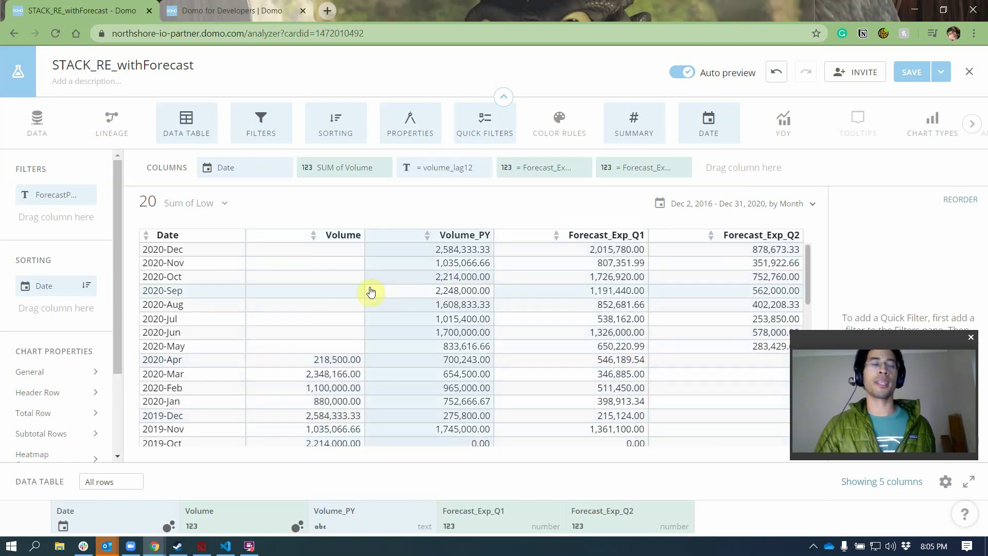
scroll(371, 290, "down", 10)
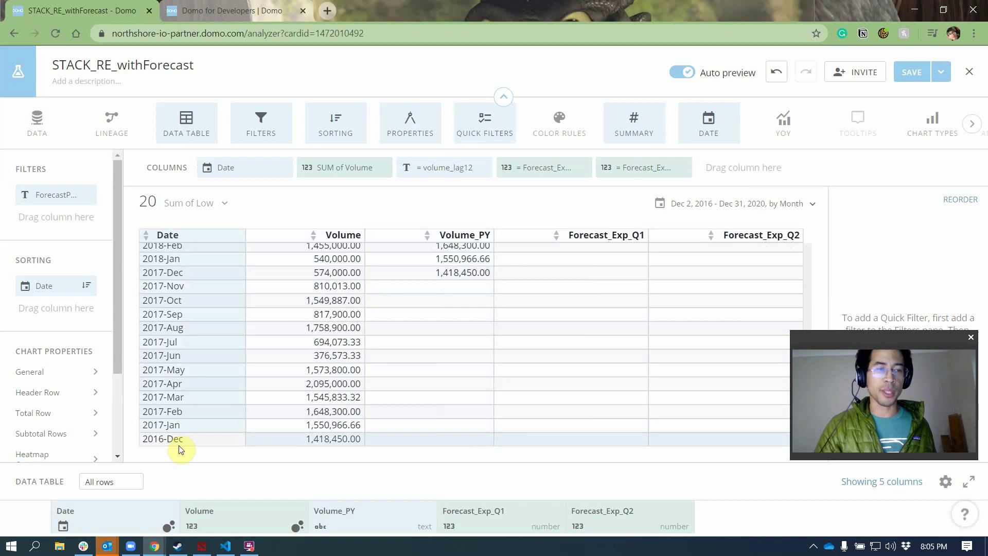
scroll(244, 440, "up", 10)
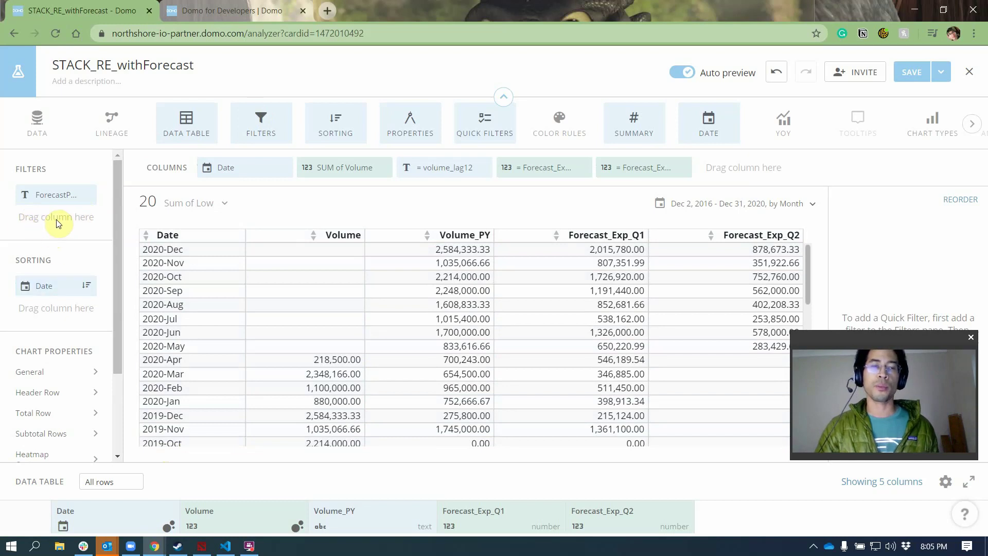
Add Date from Sorting to Filters, review its operator and Range/Selection options, then cancel.
left_click(49, 285)
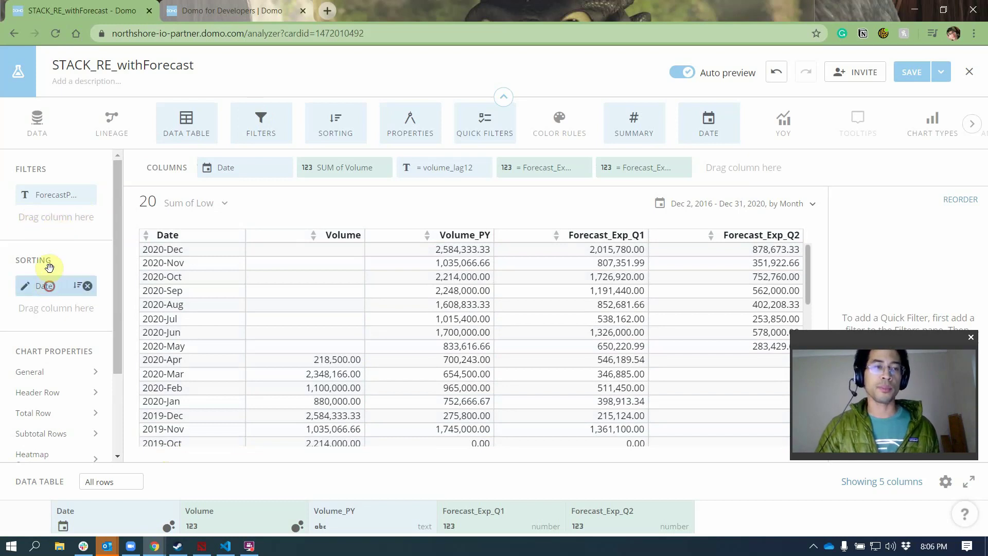
left_click_drag(49, 267, 50, 217)
left_click(90, 297)
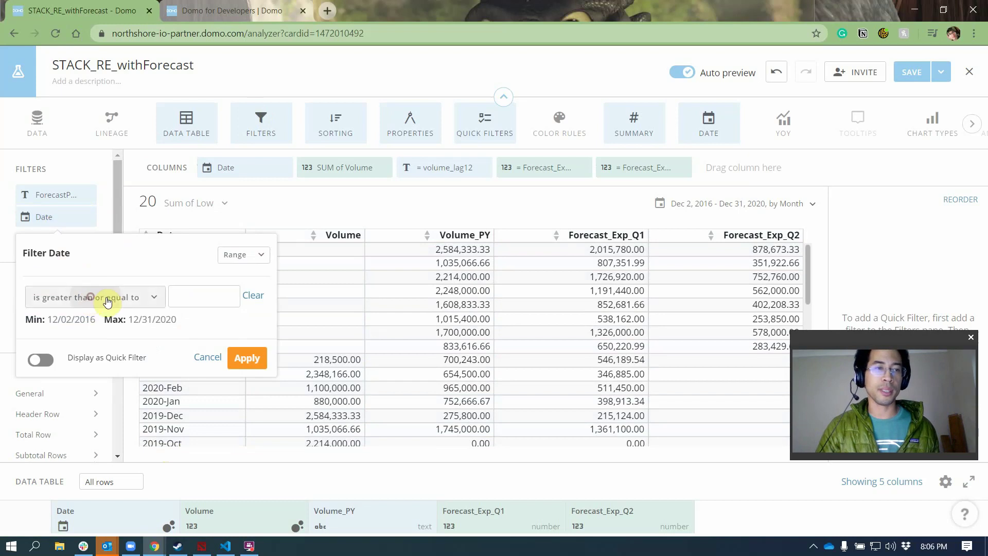
left_click(237, 255)
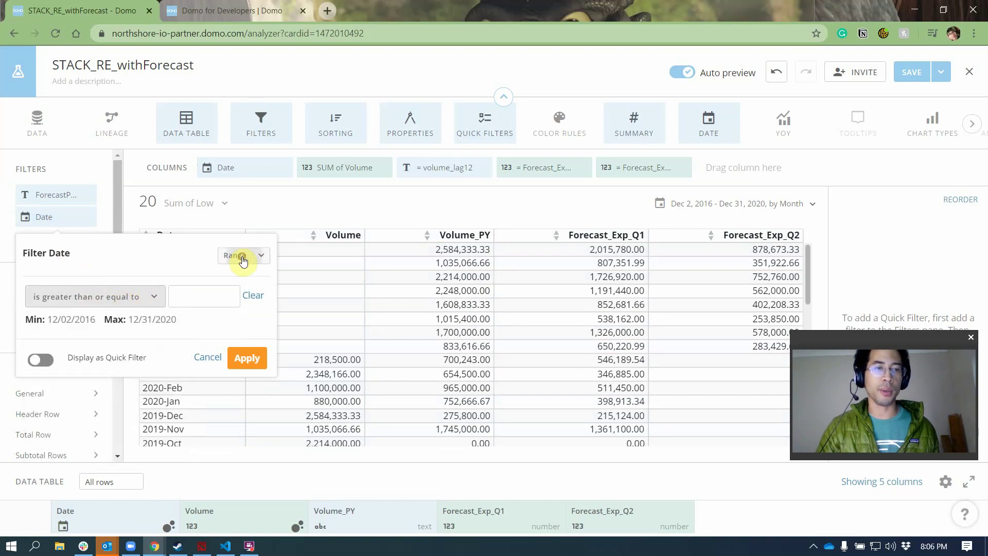
left_click(162, 257)
left_click(206, 357)
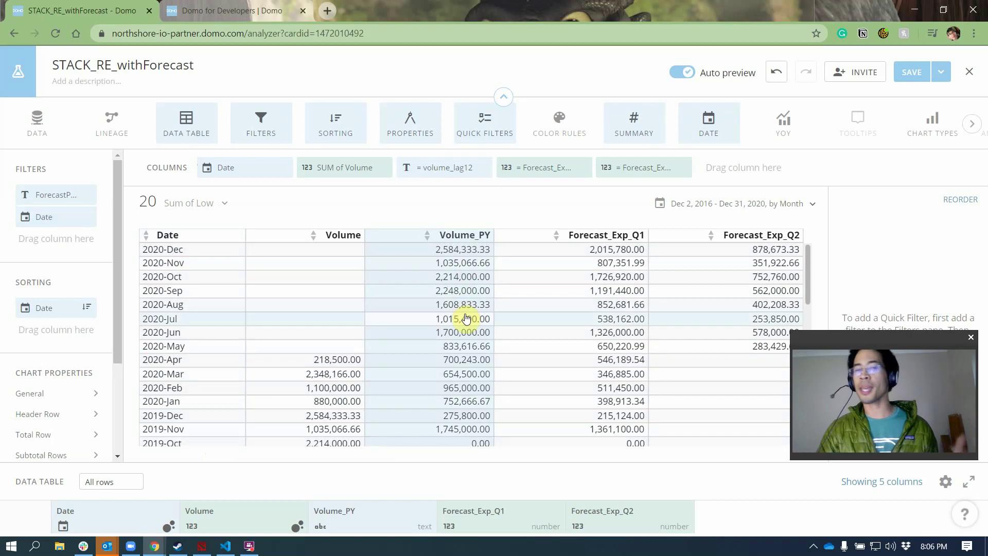
Set the Data Table row limit to show only 12 rows.
left_click(105, 481)
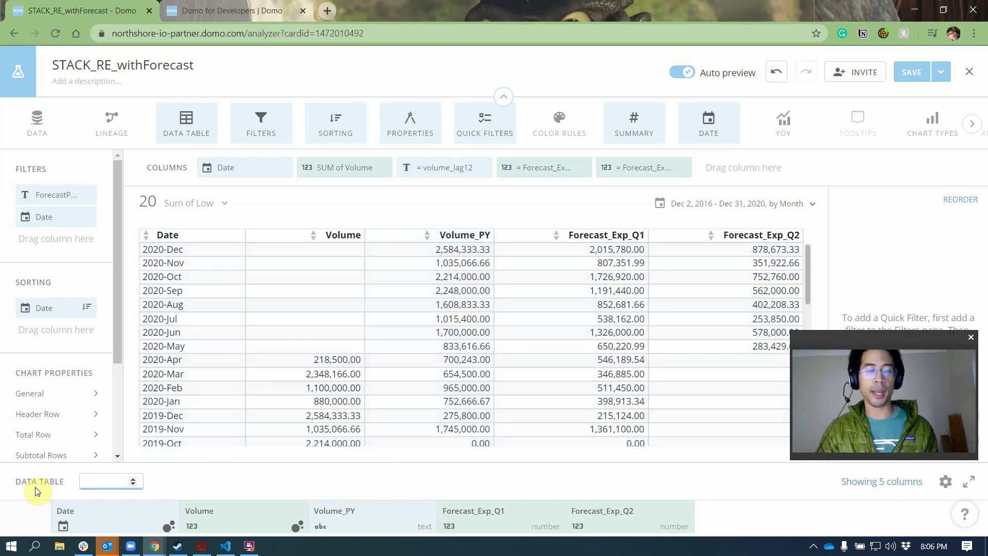